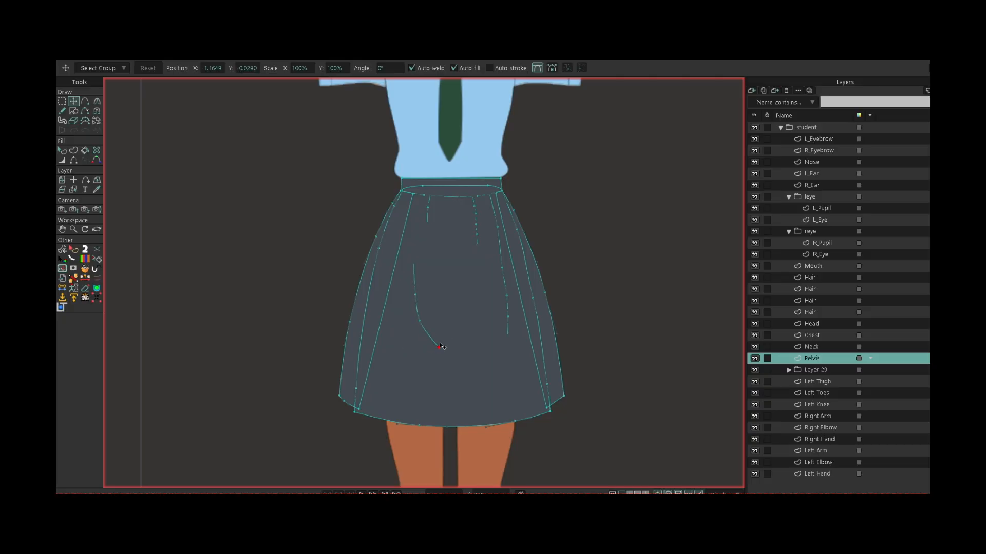
scroll(637, 295, down, 3)
scroll(467, 341, down, 1)
click(631, 291)
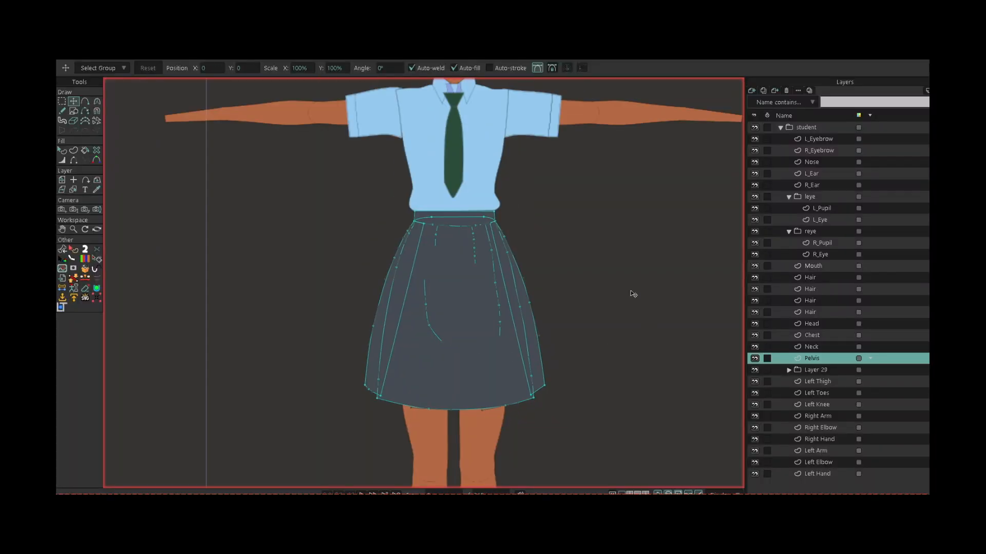
scroll(631, 291, down, 4)
scroll(631, 290, up, 4)
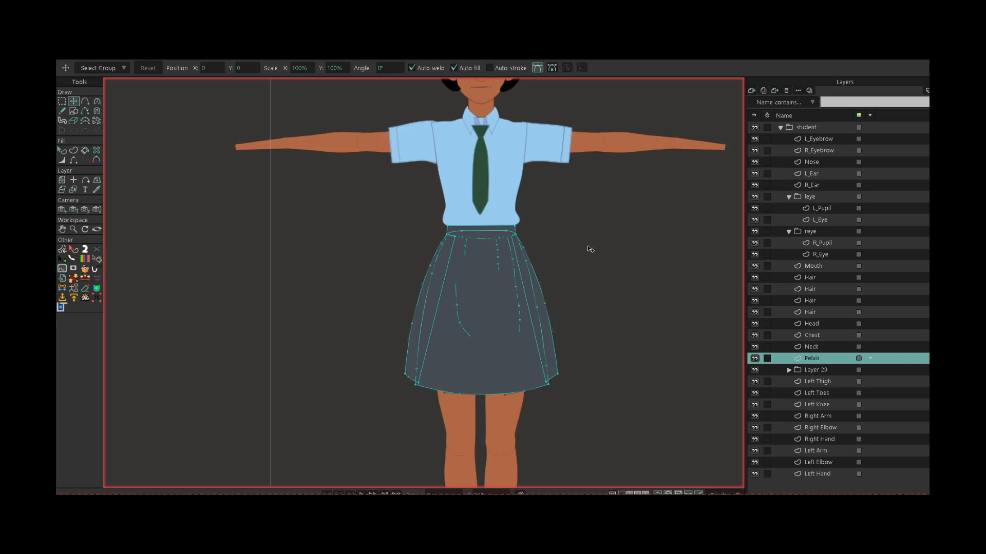
scroll(590, 248, down, 1)
drag(584, 216, 579, 257)
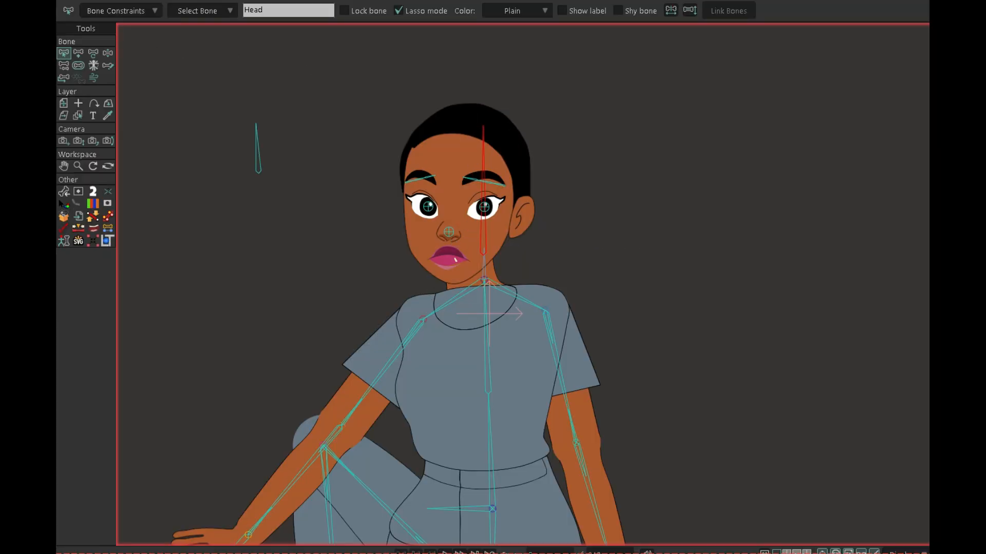
- Inspect the bone influence regions around the seated character's head, and return to bone selection
click(108, 53)
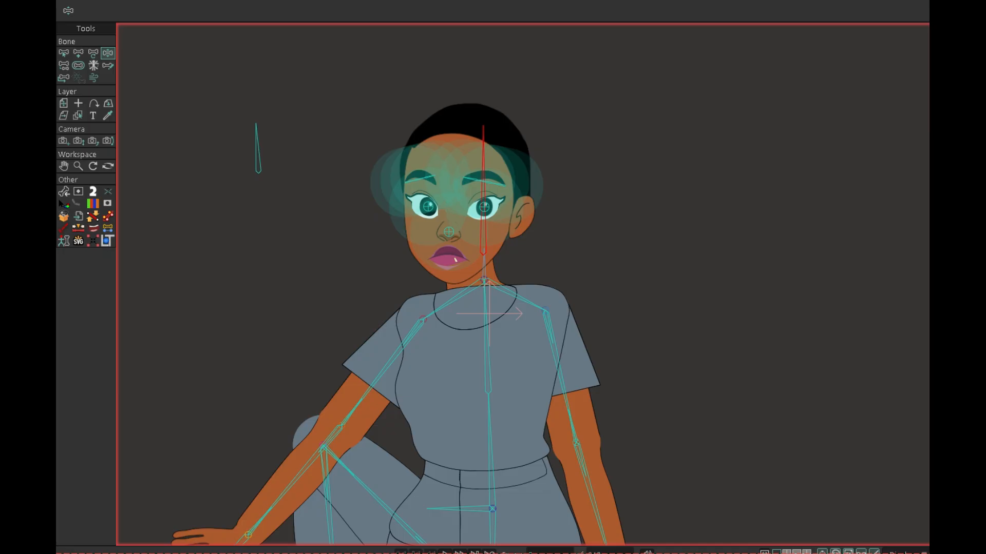
click(64, 53)
scroll(456, 213, up, 3)
click(339, 57)
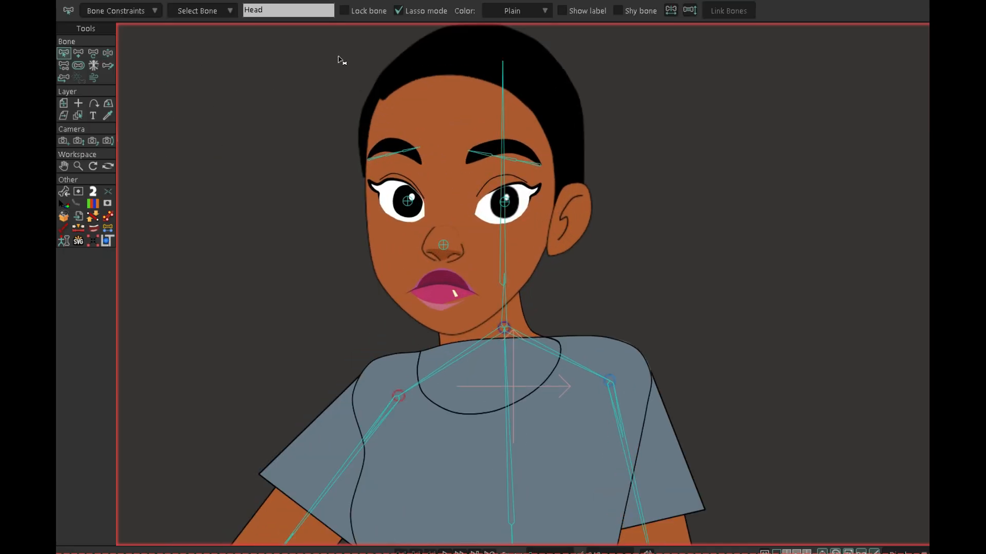
mouse_move(348, 59)
mouse_down()
mouse_move(362, 215)
mouse_move(388, 160)
mouse_up()
click(503, 96)
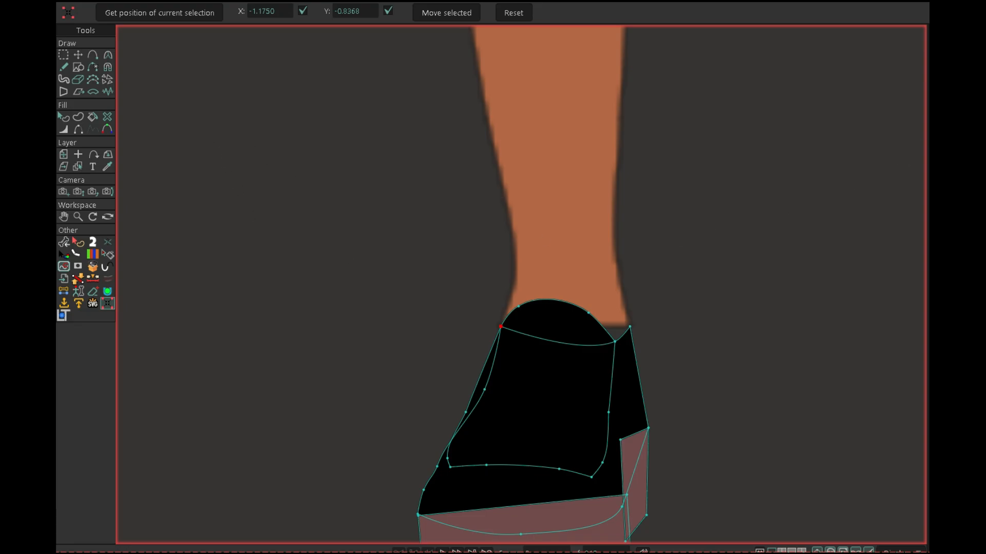
- Get the position of the lower leg's heel-side ankle point, and select the two matching ankle points on the shoe
click(630, 326)
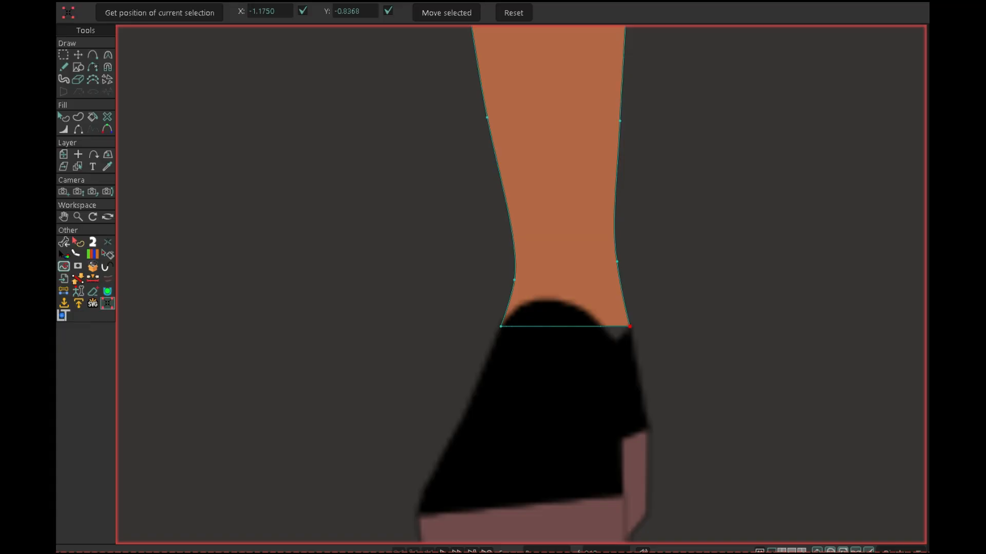
click(514, 13)
click(159, 13)
click(955, 206)
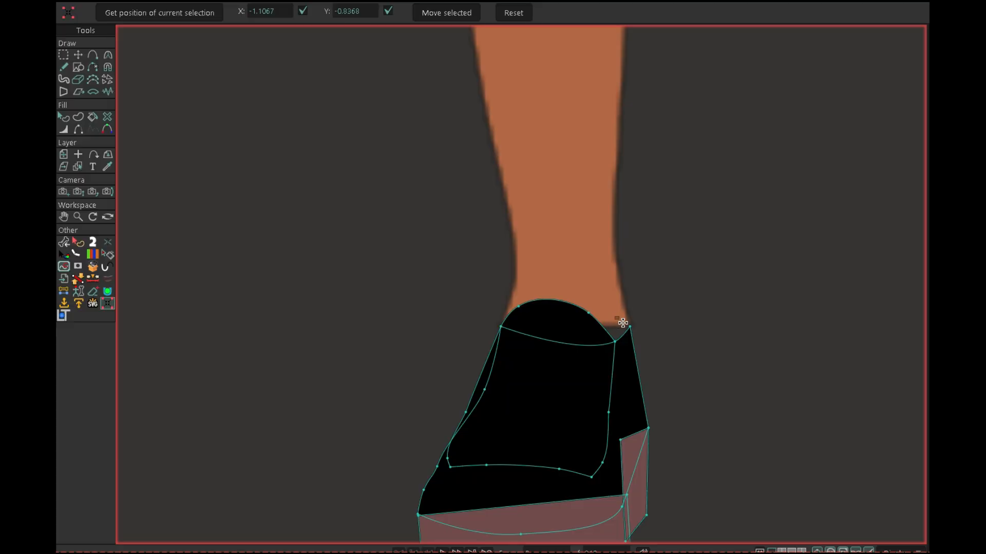
drag(615, 316, 645, 347)
drag(614, 314, 645, 335)
shift+click(500, 326)
- Delete the circular joint shapes at the knee and hip ends of the thigh with Transform Points
scroll(695, 271, down, 3)
drag(692, 56, 703, 267)
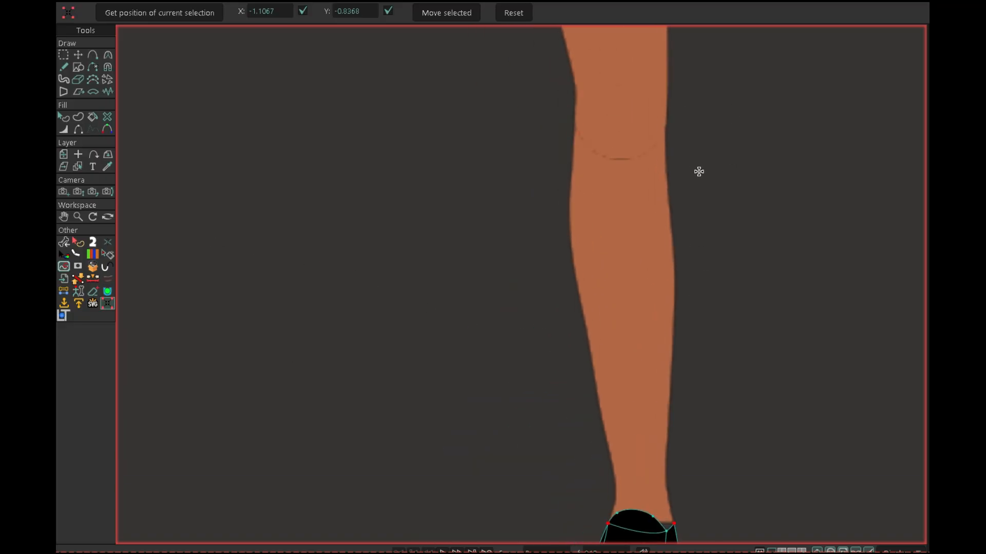
drag(723, 98, 721, 192)
click(78, 54)
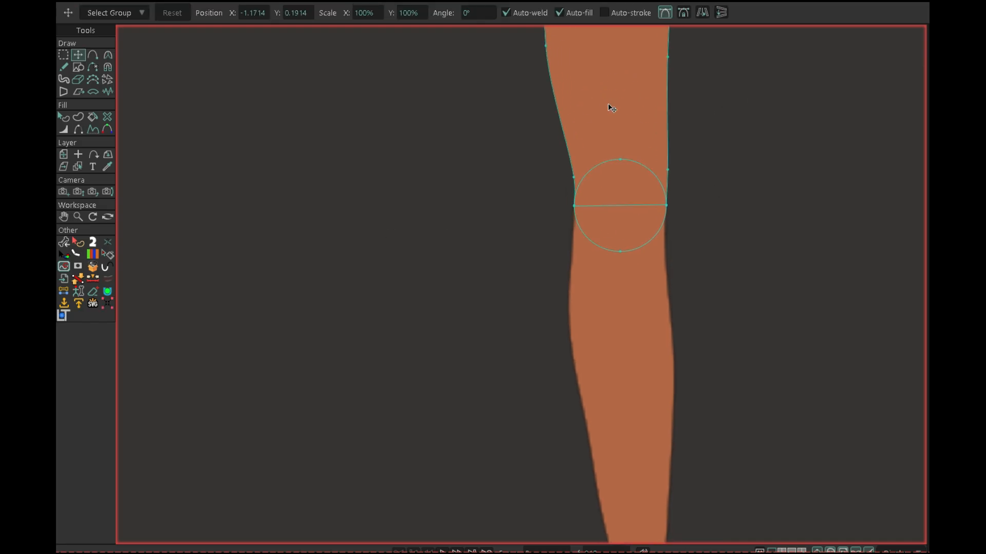
click(649, 169)
key(Delete)
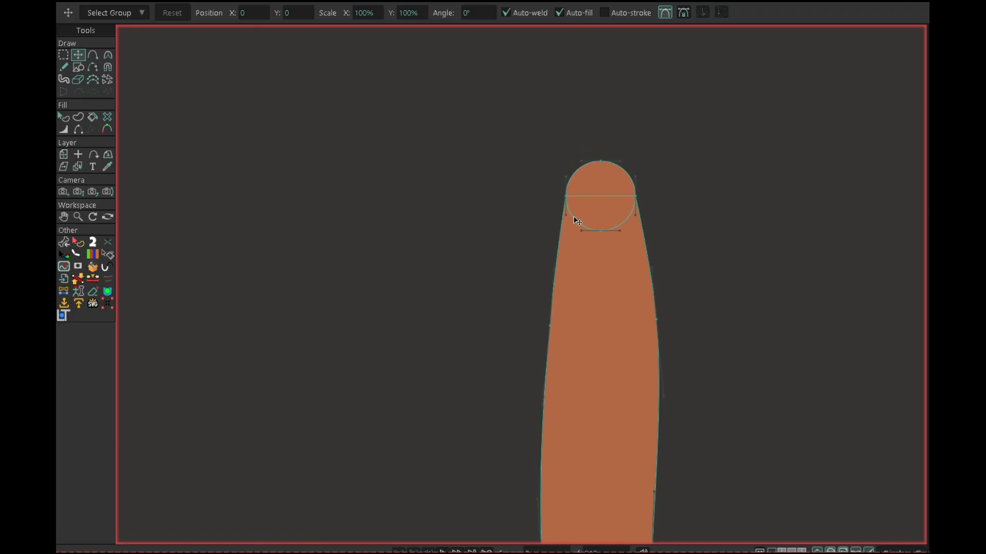
click(574, 220)
key(Delete)
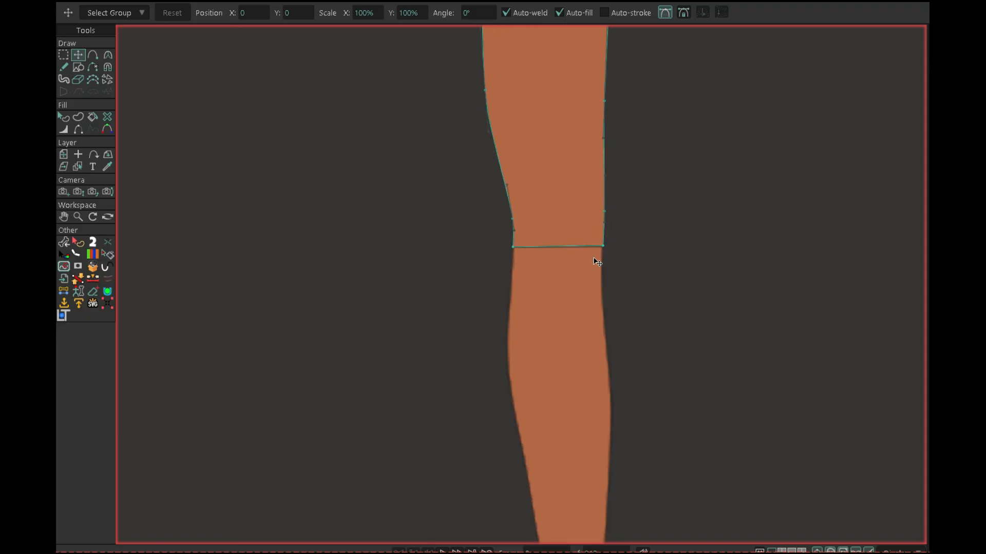
- Get the position of the thigh's left knee corner point, and select the matching corner on the lower leg
click(107, 303)
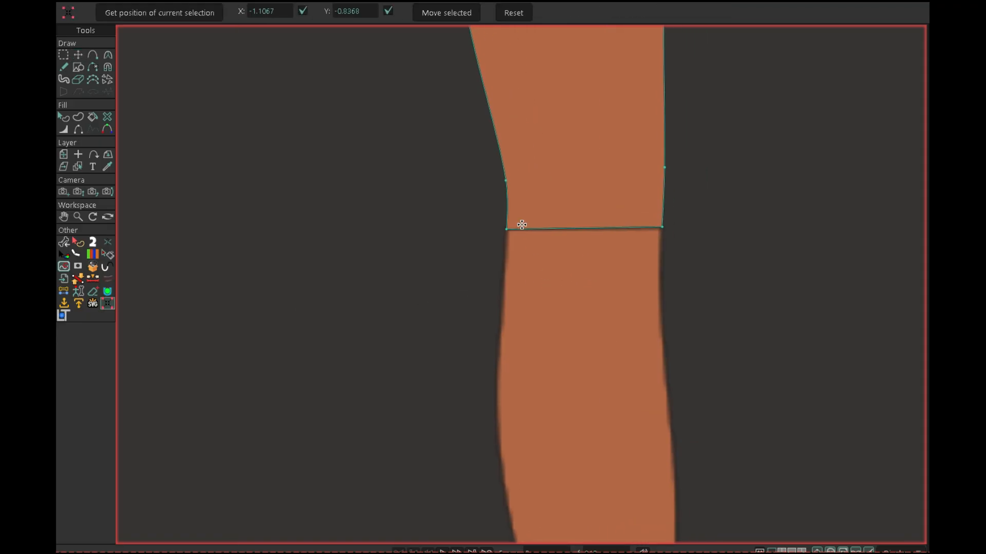
drag(496, 220, 530, 249)
click(513, 13)
click(159, 12)
drag(470, 210, 539, 258)
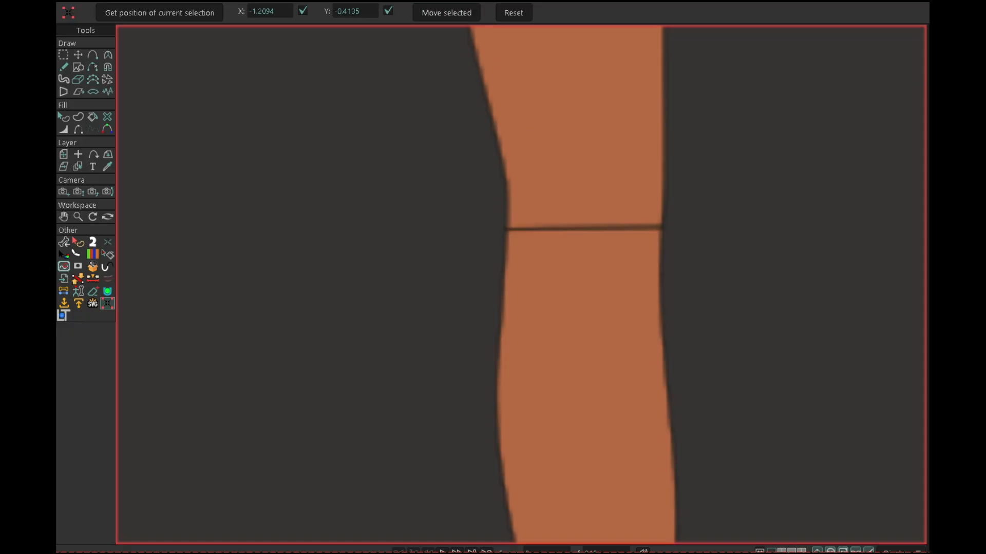
- Get the position of the thigh's right knee corner point, and select the matching corner on the lower leg
drag(655, 204, 668, 237)
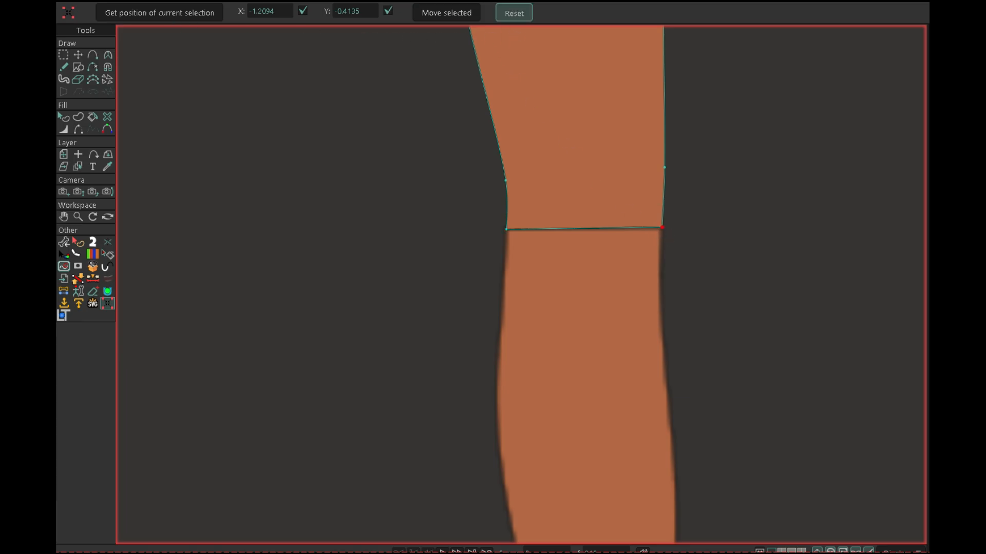
click(513, 12)
click(160, 12)
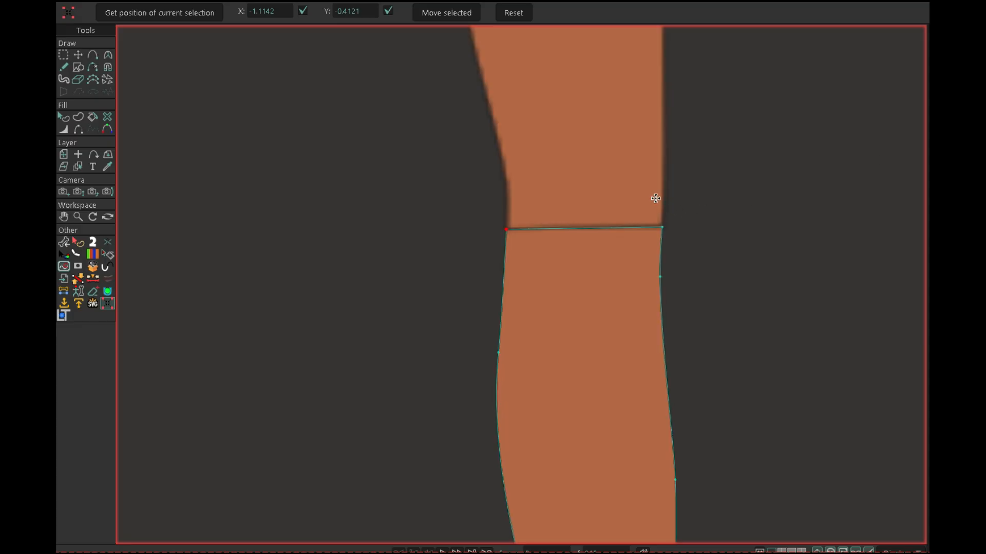
drag(643, 204, 698, 261)
scroll(521, 253, down, 5)
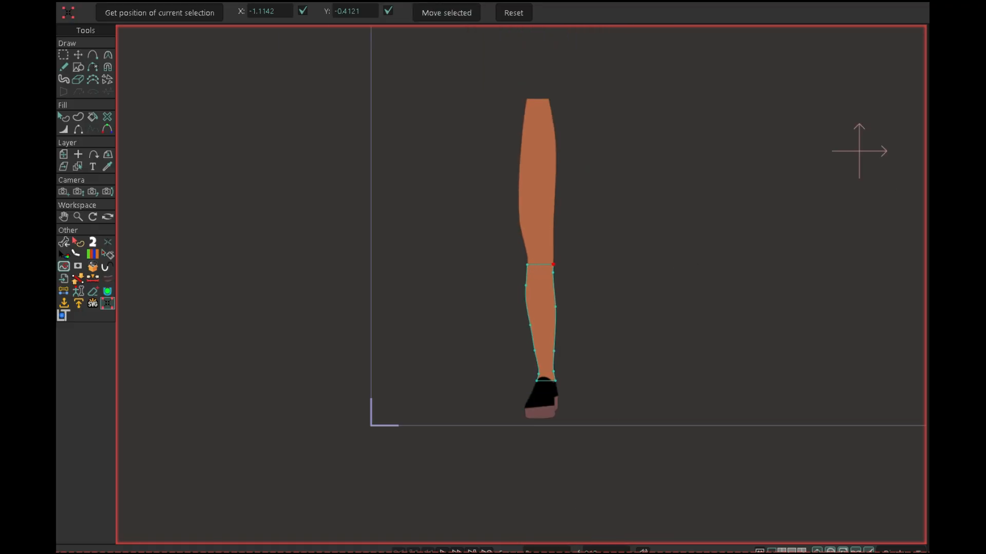
scroll(404, 318, up, 2)
drag(624, 359, 554, 358)
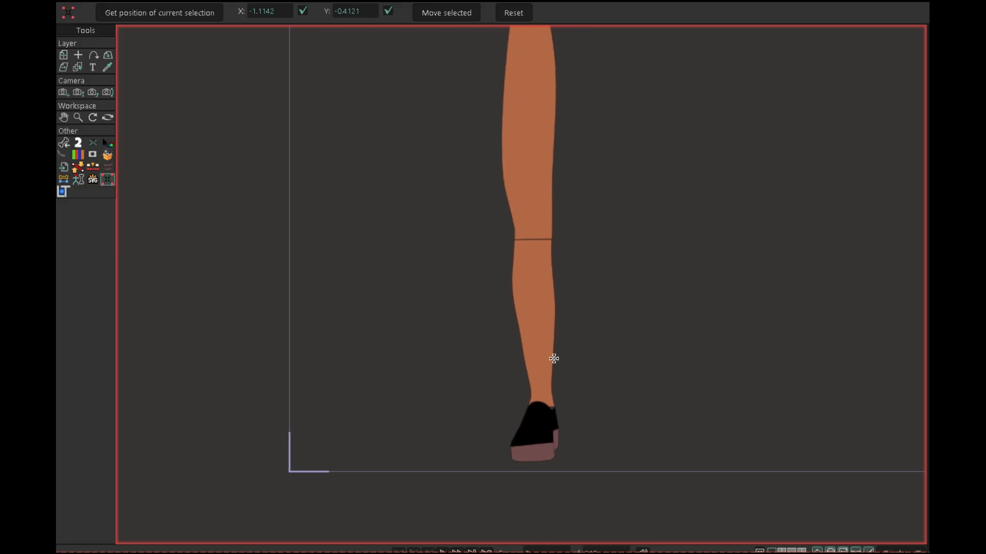
scroll(554, 358, down, 3)
scroll(550, 242, up, 2)
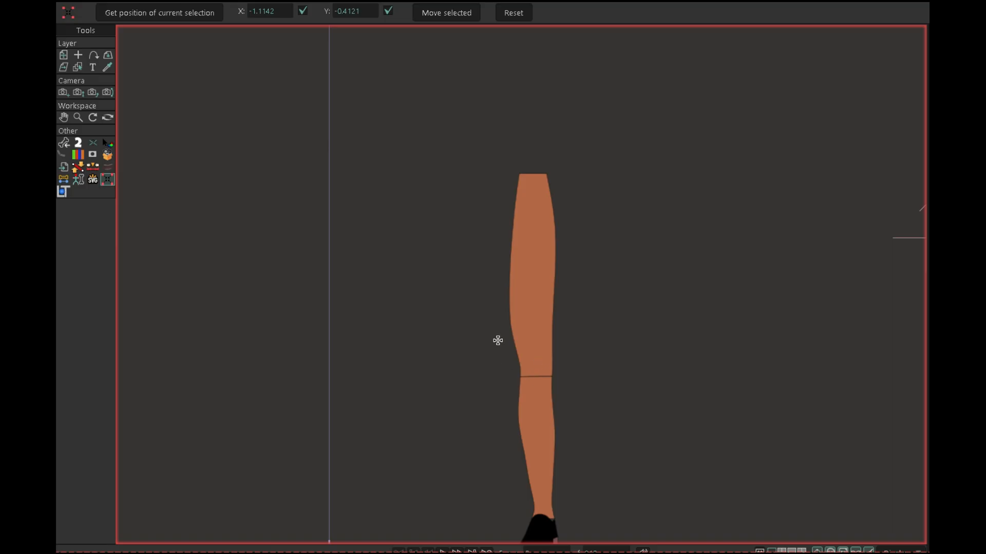
drag(554, 422, 570, 295)
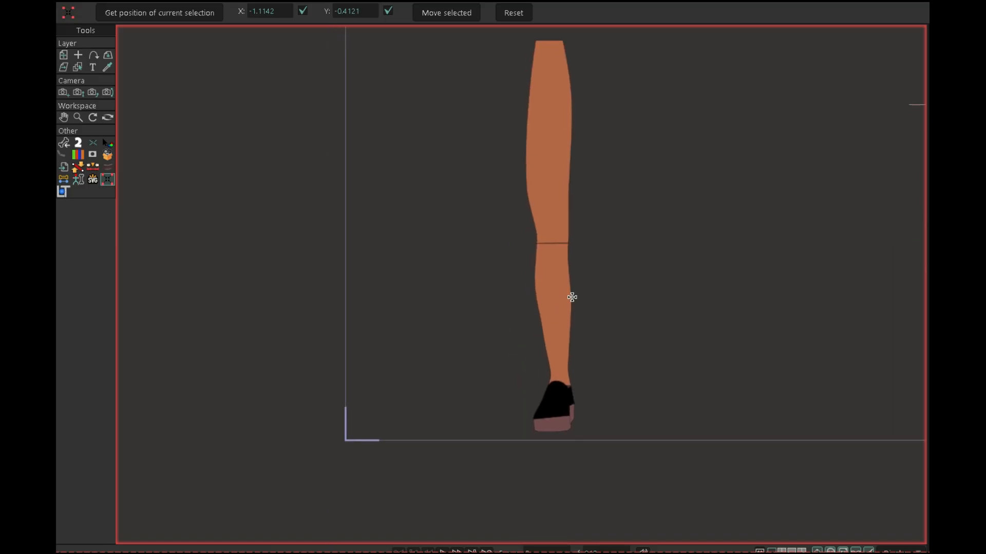
drag(550, 248, 526, 267)
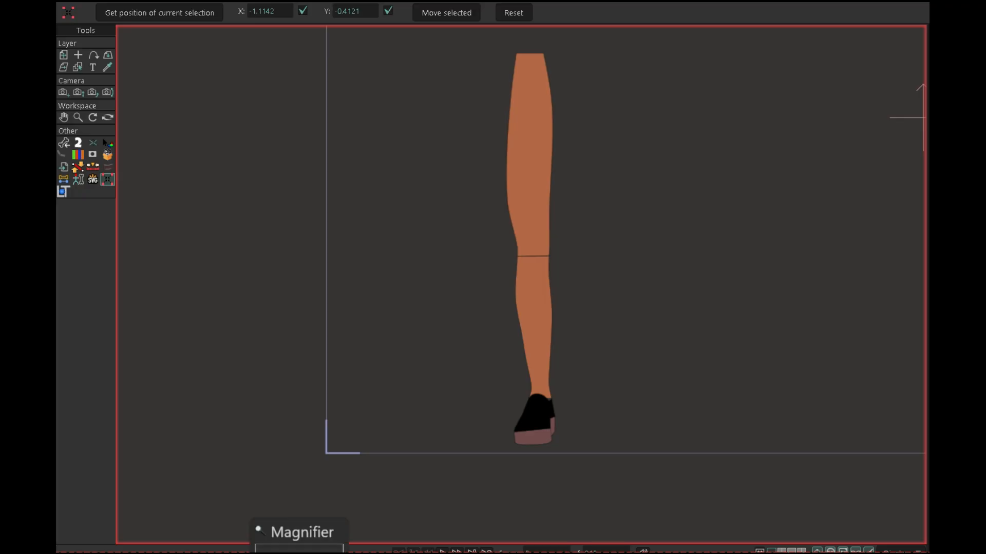
- Activate the 2D Rigging Toolbox and open its rig options
click(299, 552)
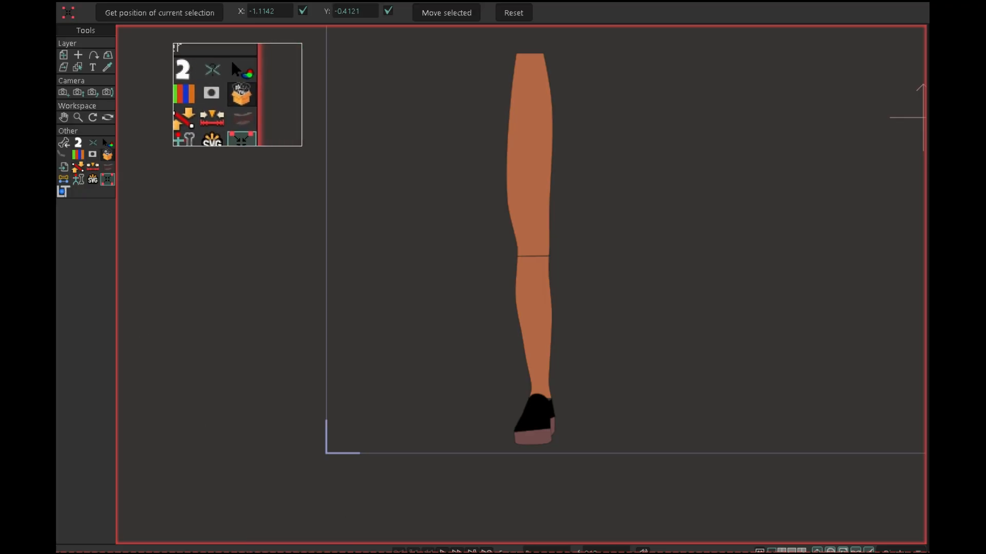
click(107, 154)
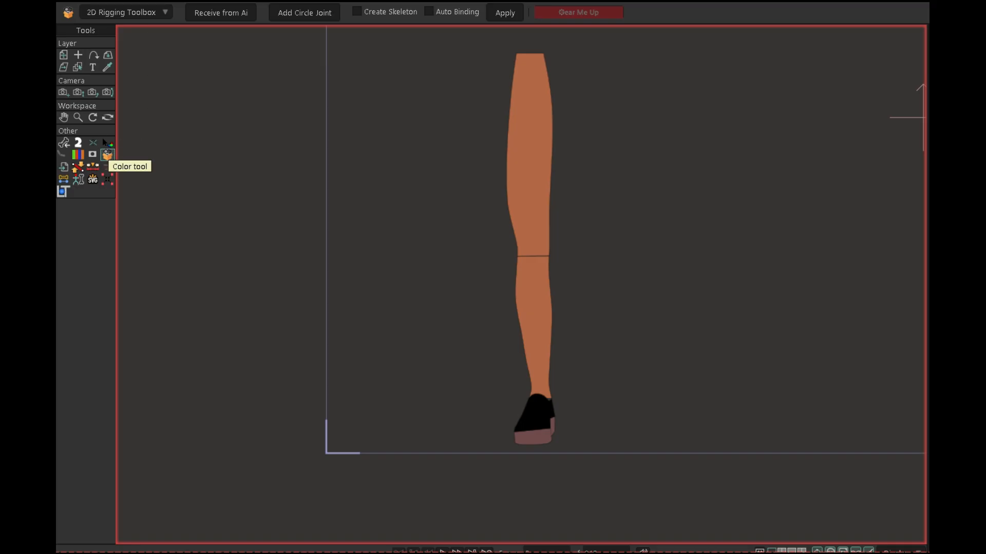
click(126, 12)
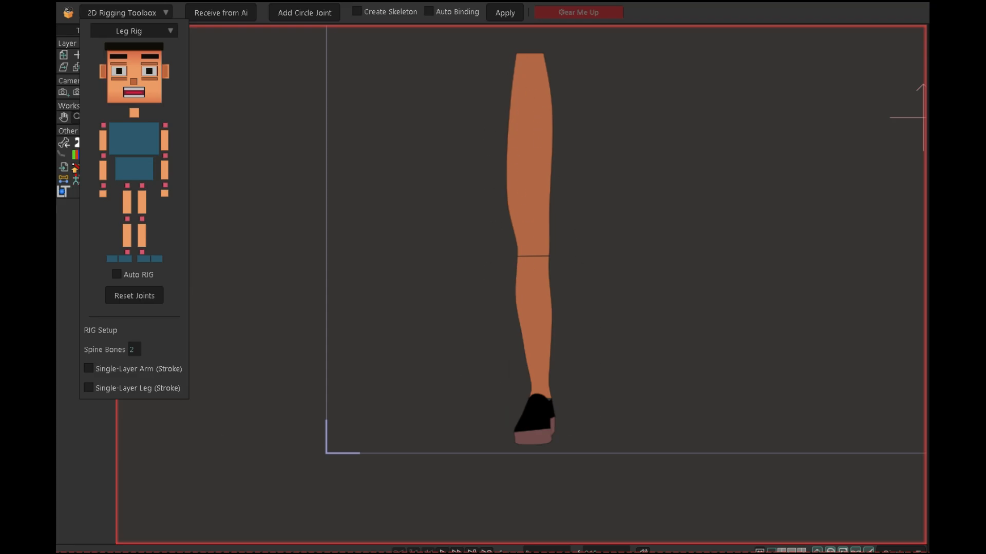
- Try the Full Body Rig, Head Rig and Arm Rig types in the rigging options
click(133, 31)
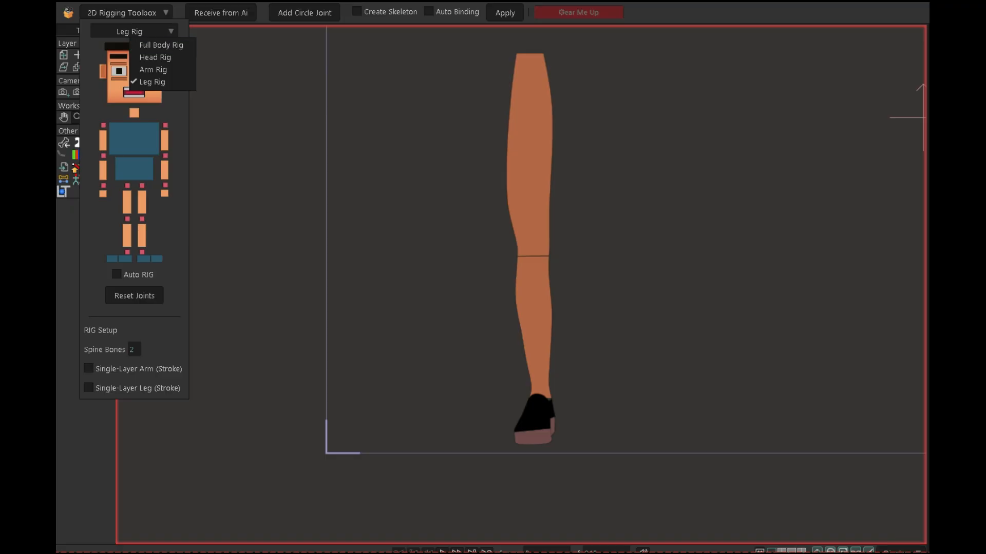
click(161, 43)
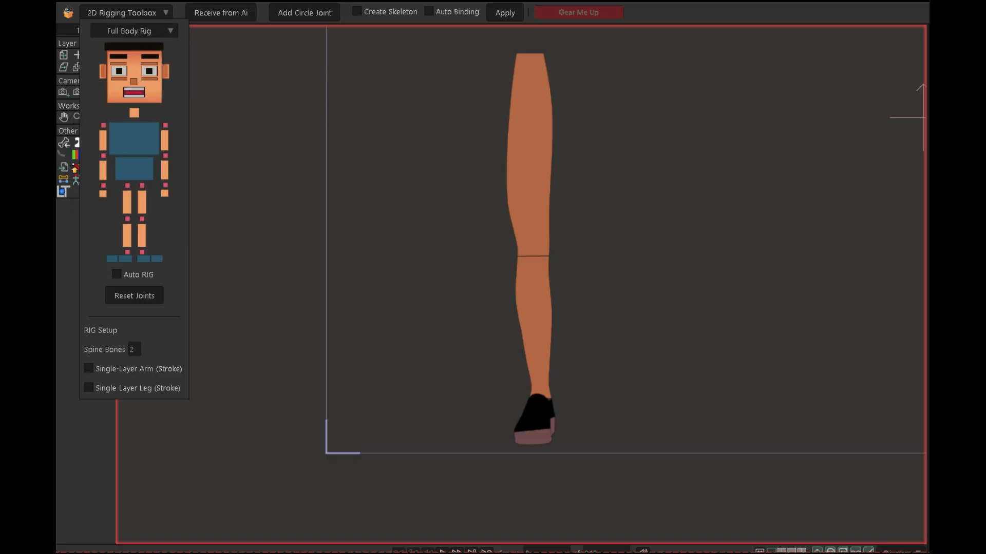
click(133, 31)
click(162, 58)
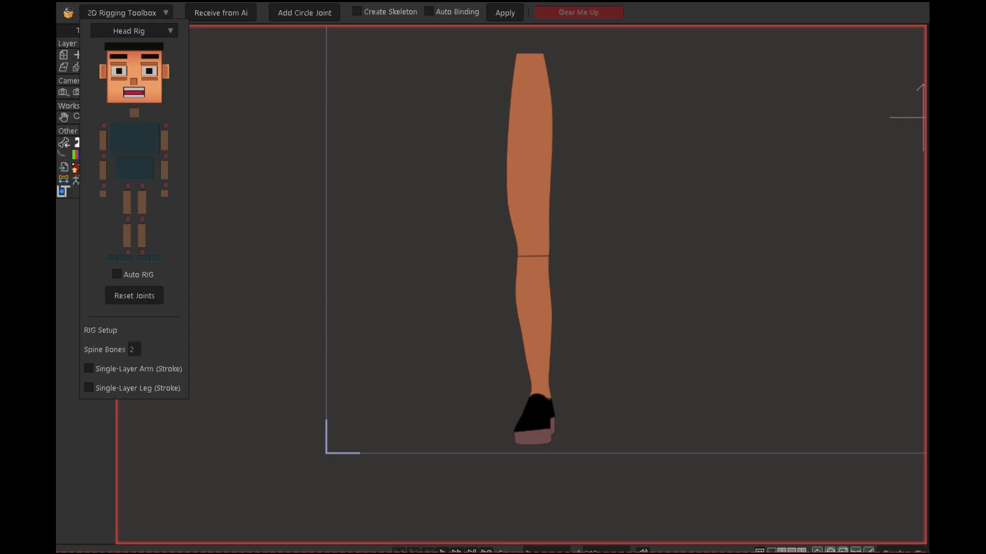
click(134, 31)
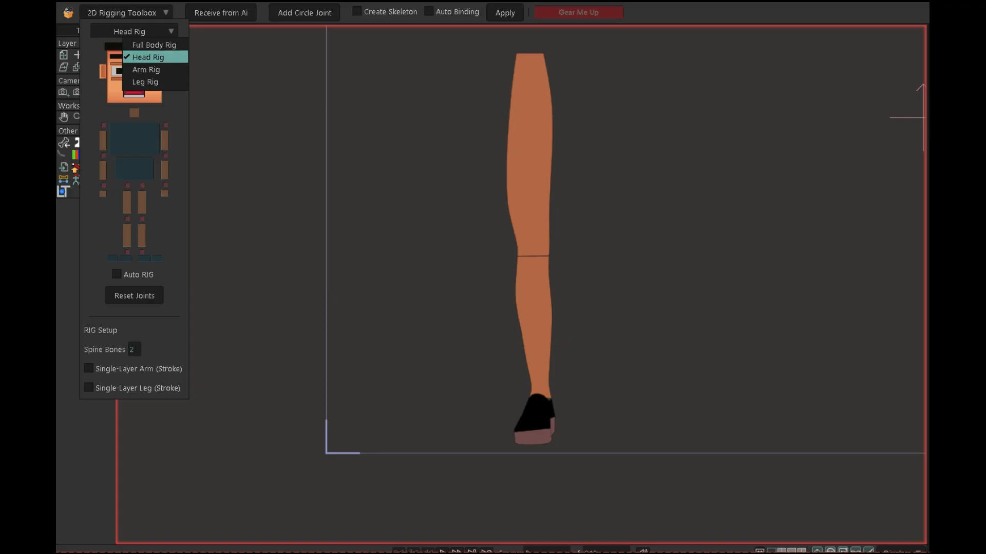
click(162, 57)
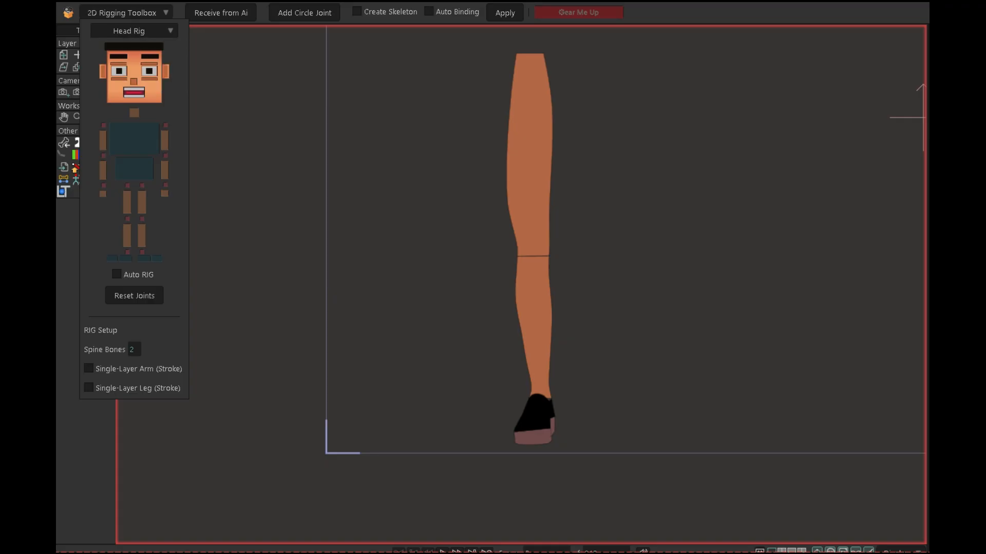
click(134, 30)
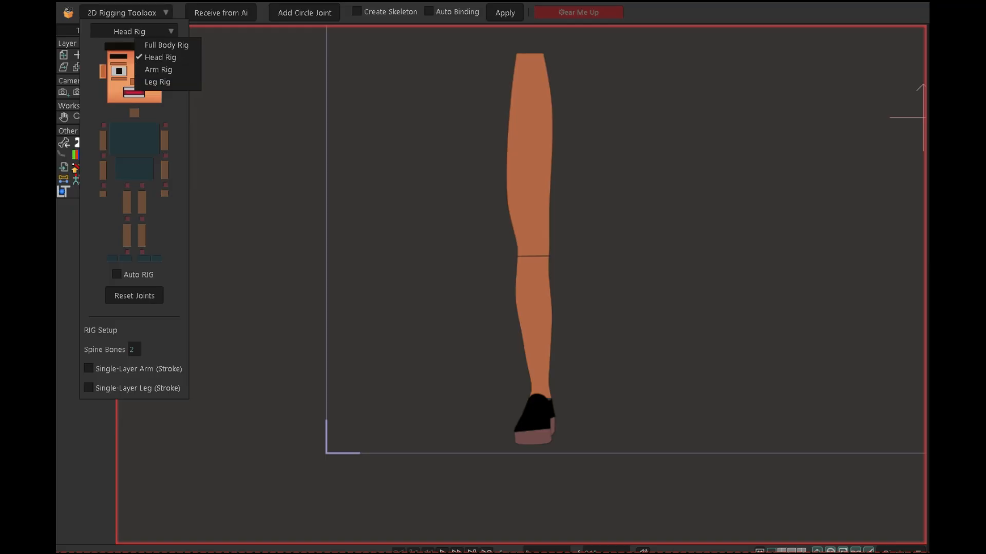
click(161, 69)
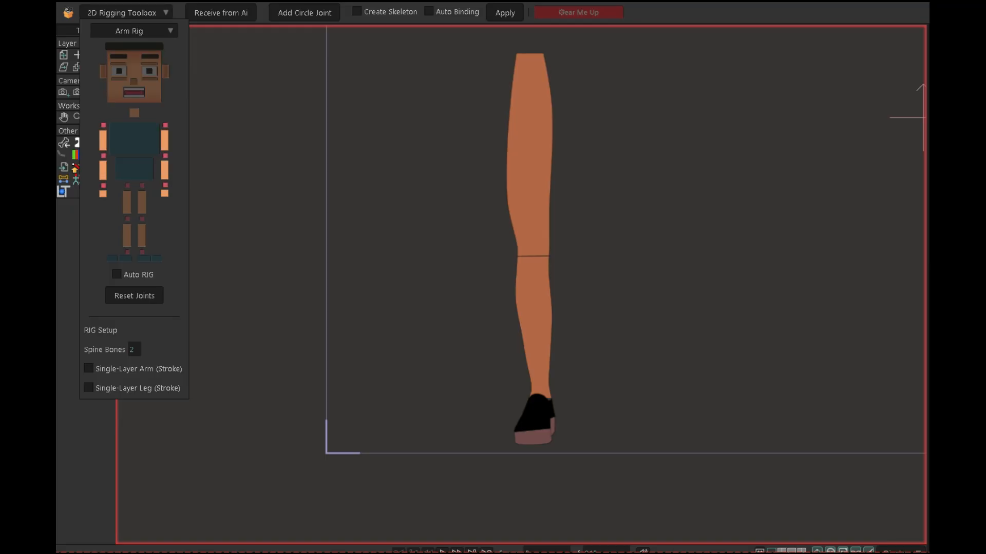
- Set the rig type to Leg Rig and close the rigging options
click(134, 31)
click(152, 82)
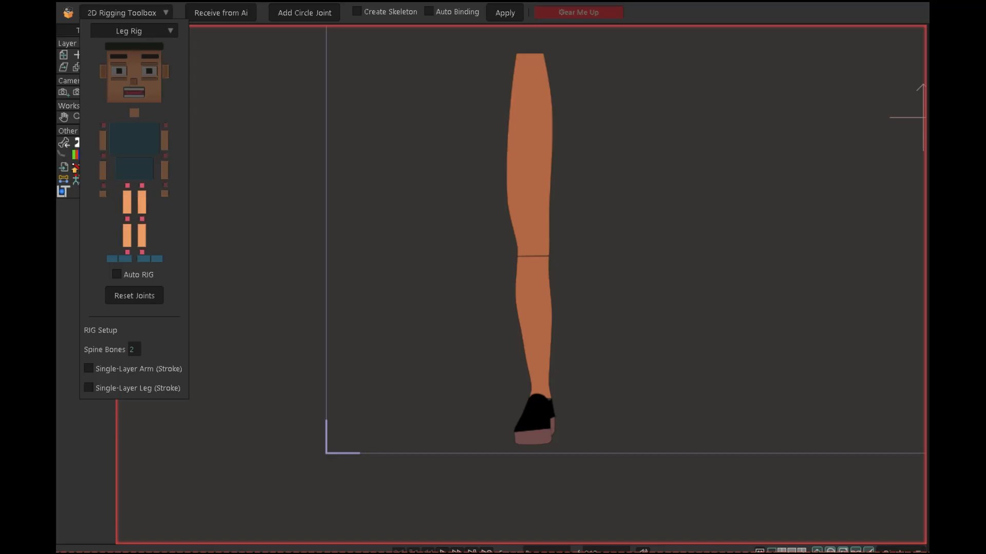
click(134, 31)
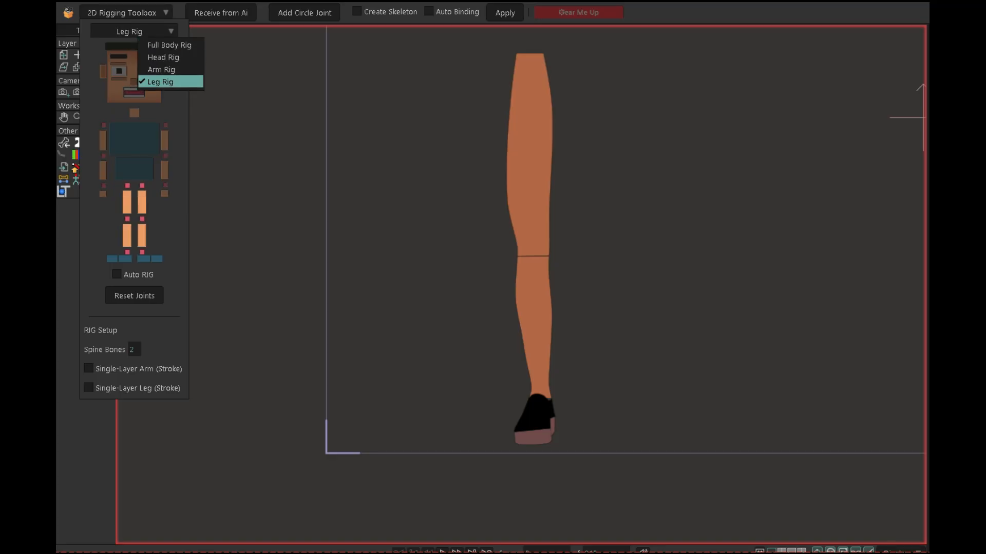
click(160, 82)
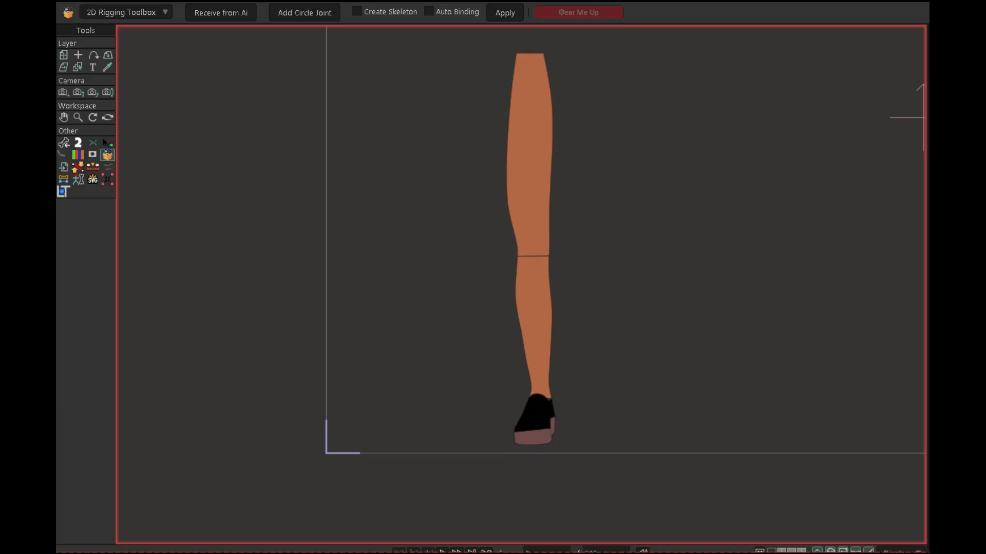
- Add a circle joint at the ankle of the lower leg, spanning its two bottom corner points
scroll(555, 390, up, 2)
drag(610, 451, 560, 264)
scroll(553, 239, up, 4)
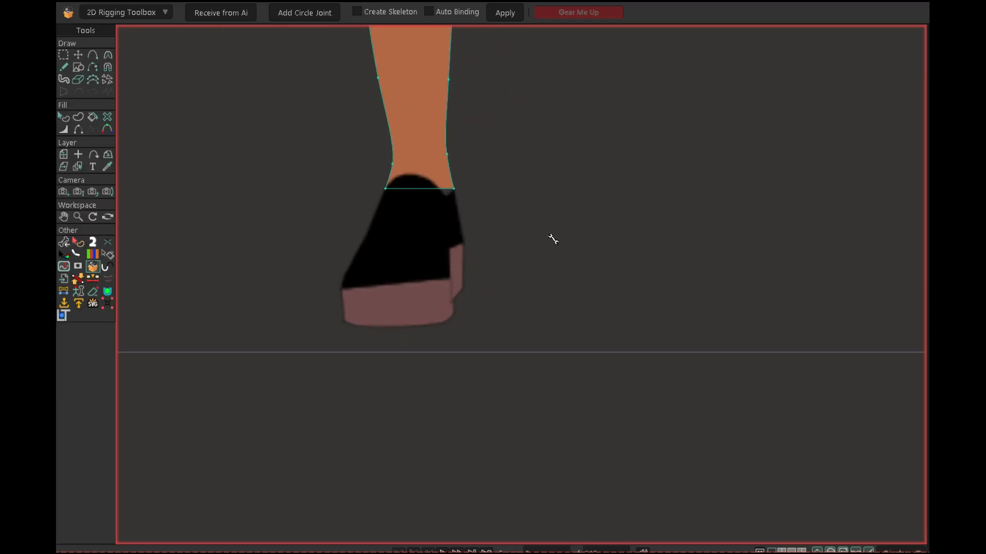
scroll(464, 220, up, 5)
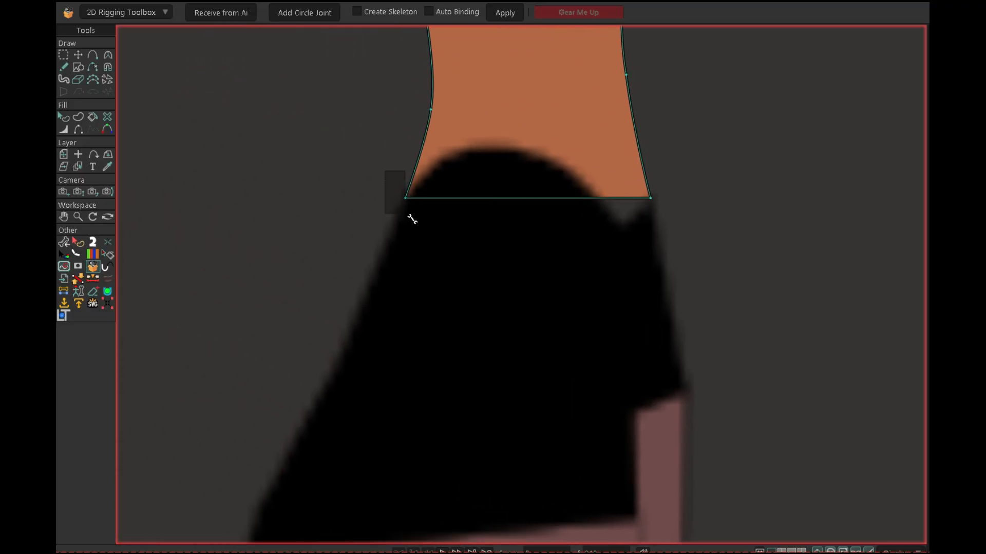
drag(413, 219, 682, 231)
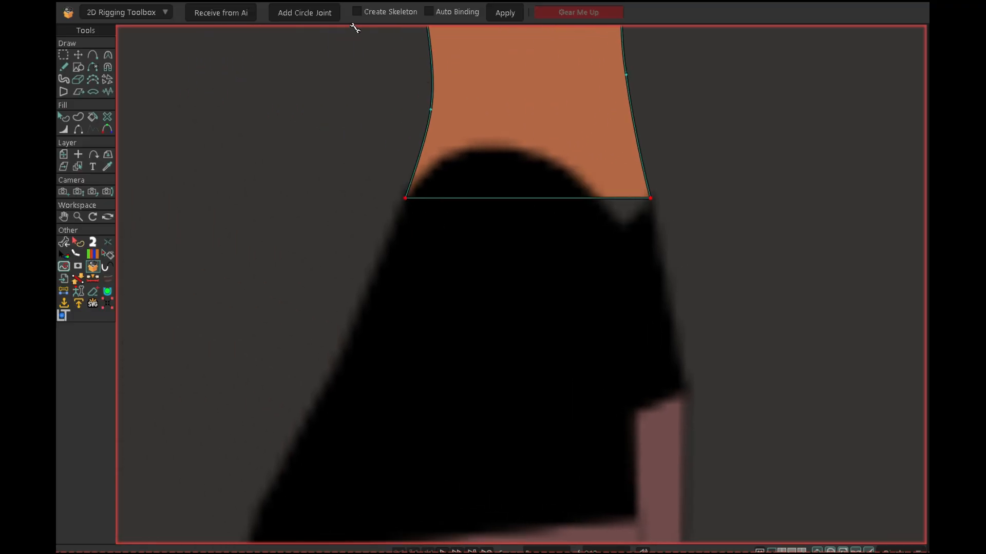
click(305, 12)
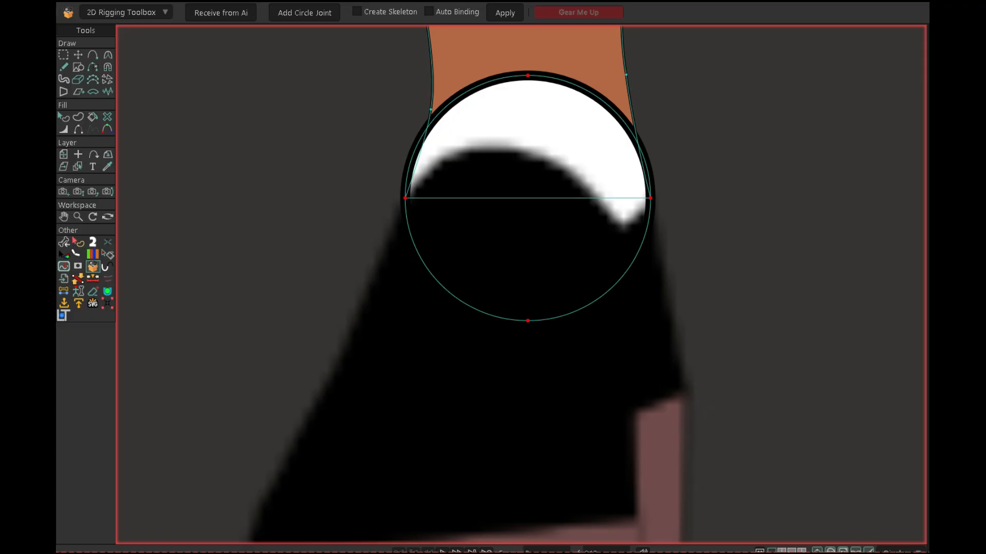
- Add a circle joint at the knee end of the lower leg, spanning its two top corner points
scroll(655, 212, down, 11)
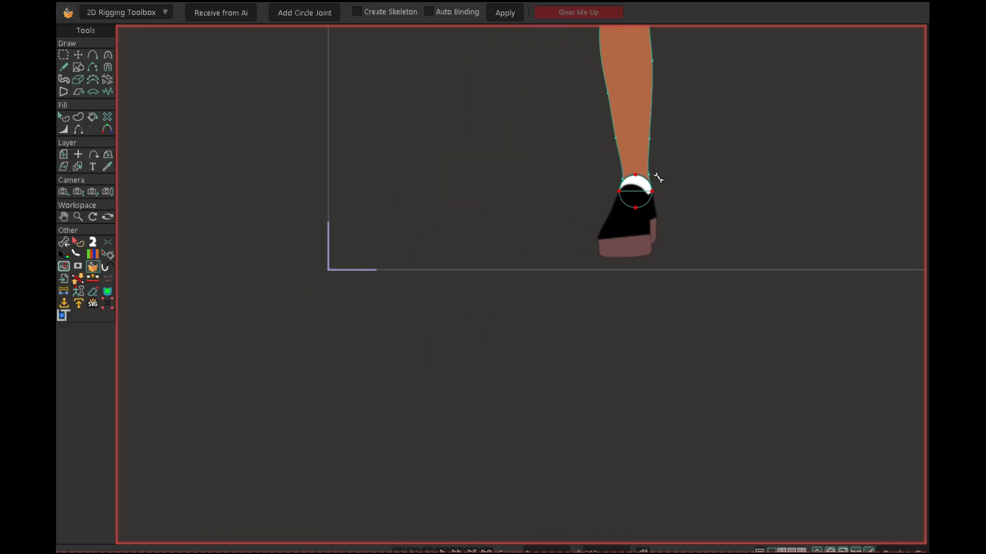
drag(655, 162, 643, 368)
scroll(626, 244, up, 2)
scroll(625, 244, up, 1)
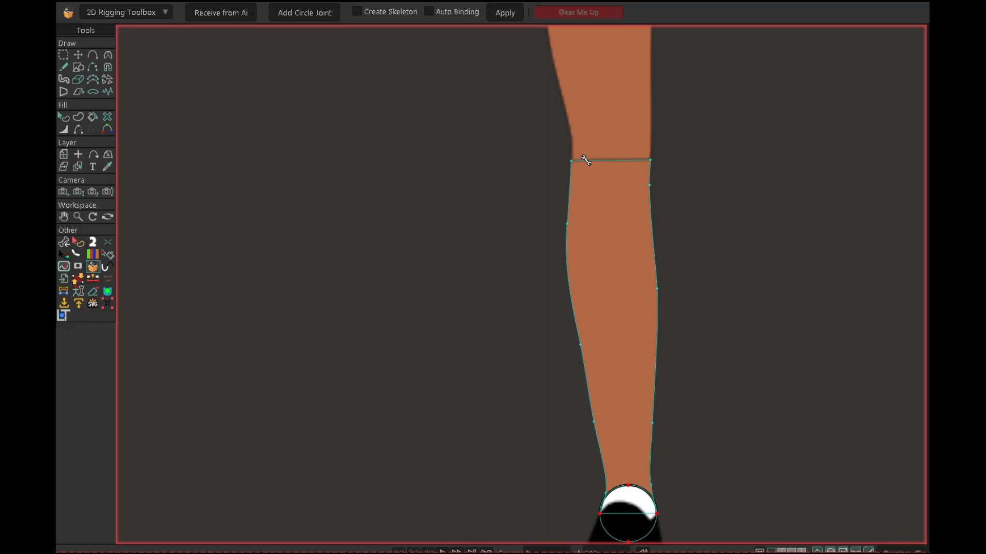
drag(555, 131, 688, 168)
click(305, 13)
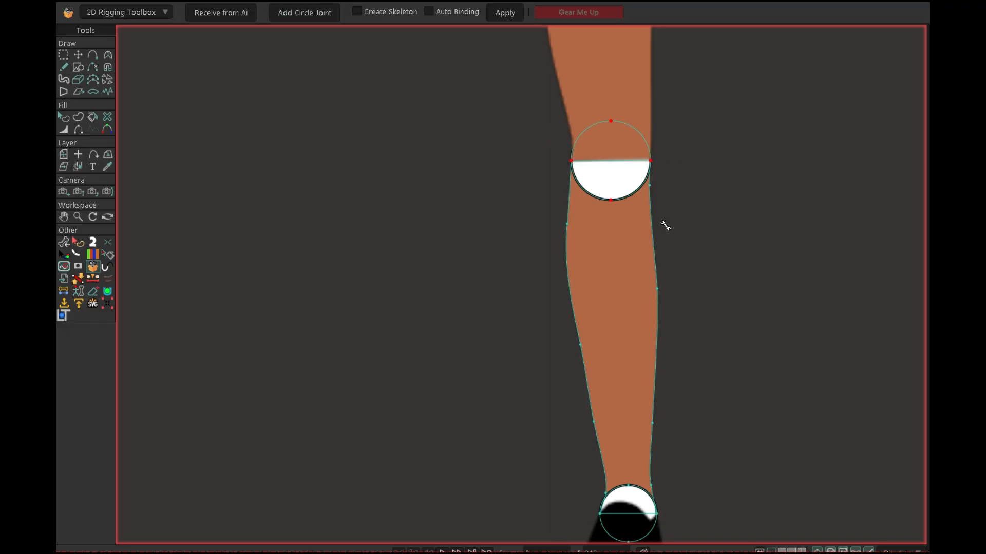
- Add a circle joint to the shoe layer, spanning its two outer ankle corner points
scroll(666, 225, down, 5)
drag(669, 160, 646, 314)
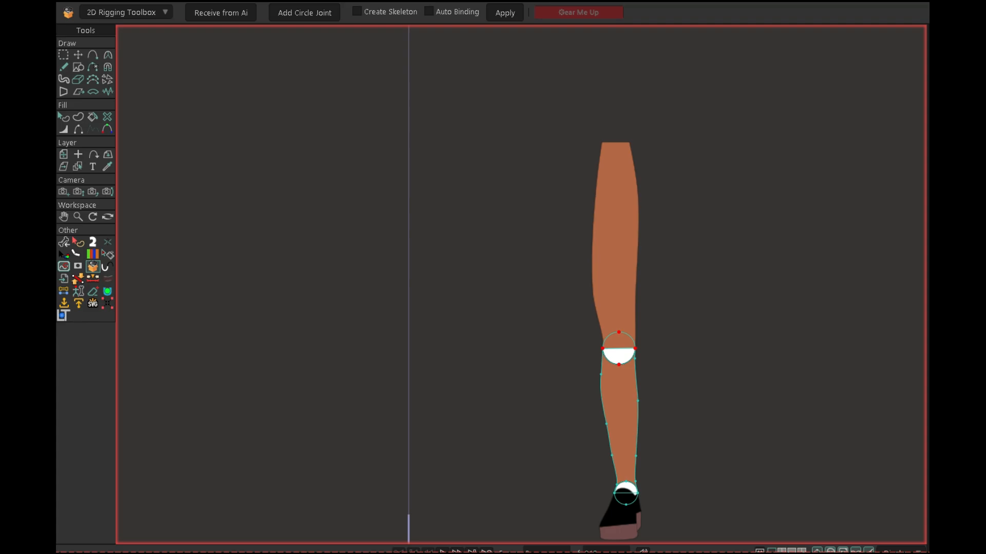
drag(825, 346, 748, 209)
scroll(598, 282, up, 5)
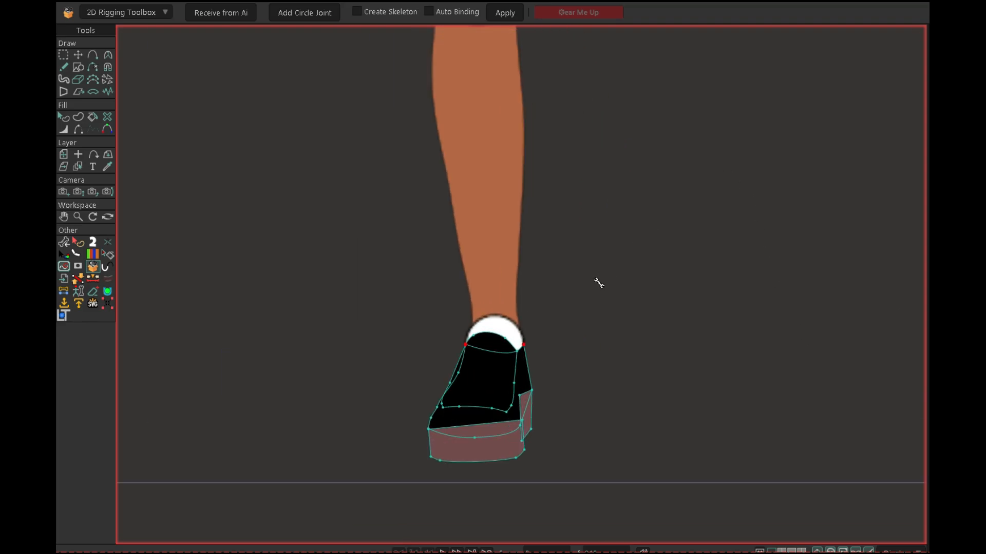
scroll(590, 357, up, 4)
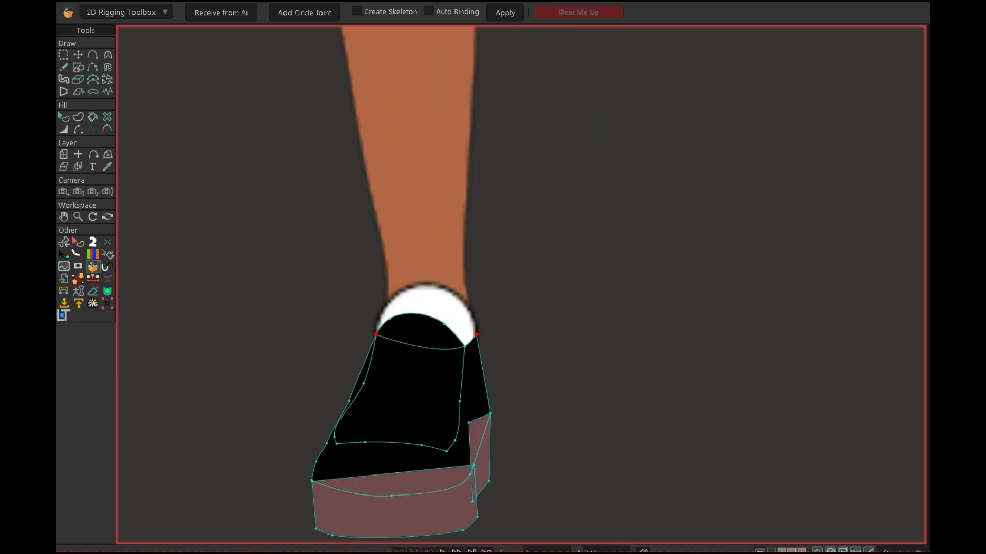
scroll(503, 338, up, 3)
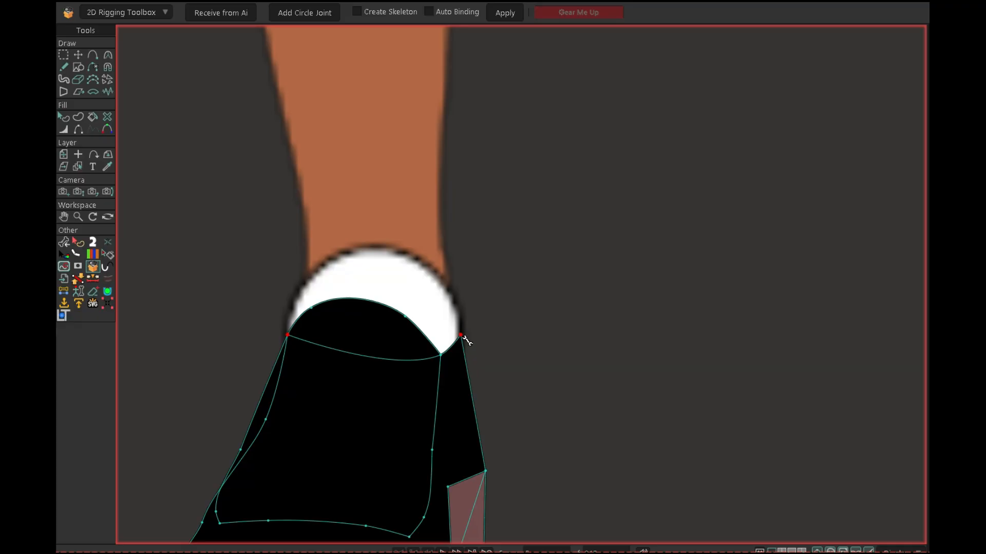
click(462, 335)
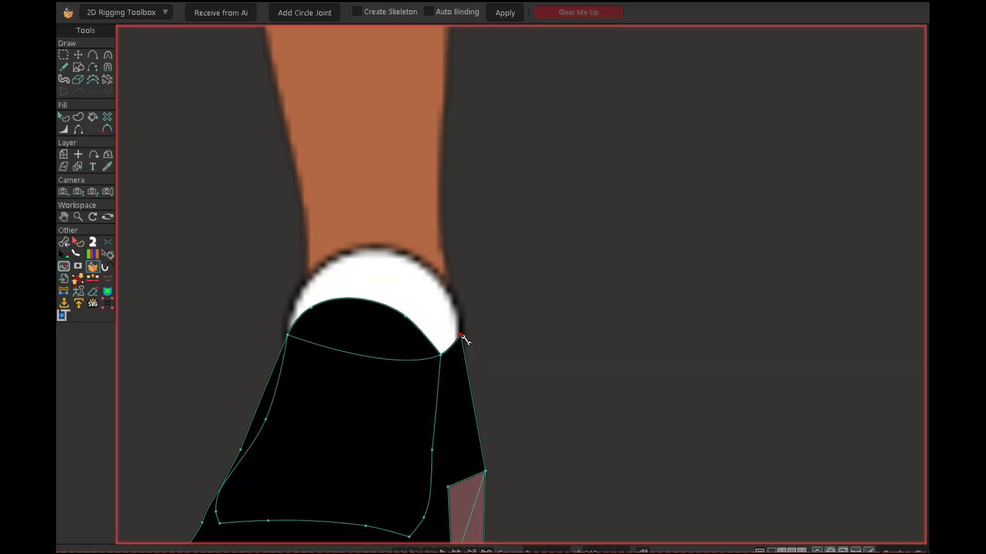
shift+click(288, 337)
click(304, 13)
scroll(509, 281, down, 4)
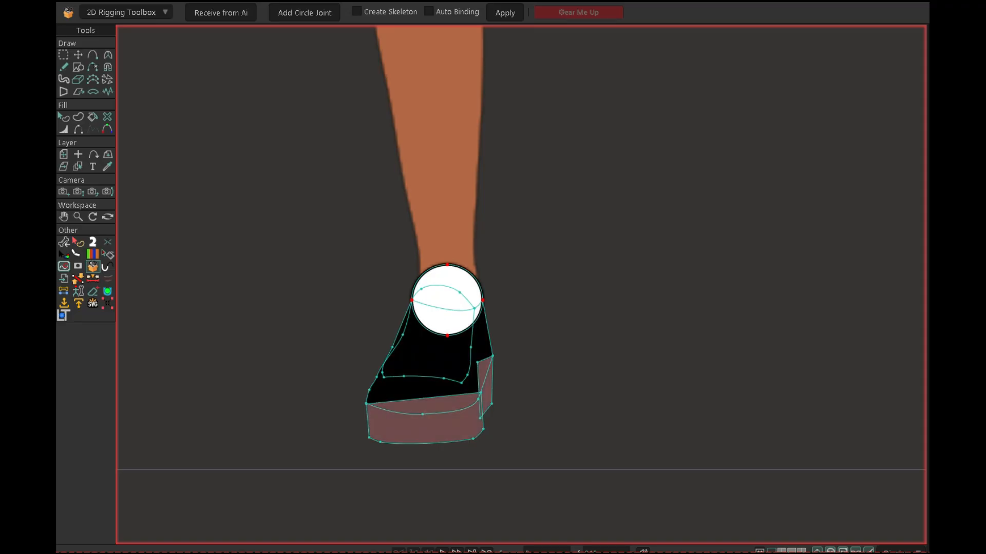
- Add a circle joint at the knee end of the thigh, spanning its two bottom corner points
scroll(582, 147, down, 5)
drag(579, 152, 634, 364)
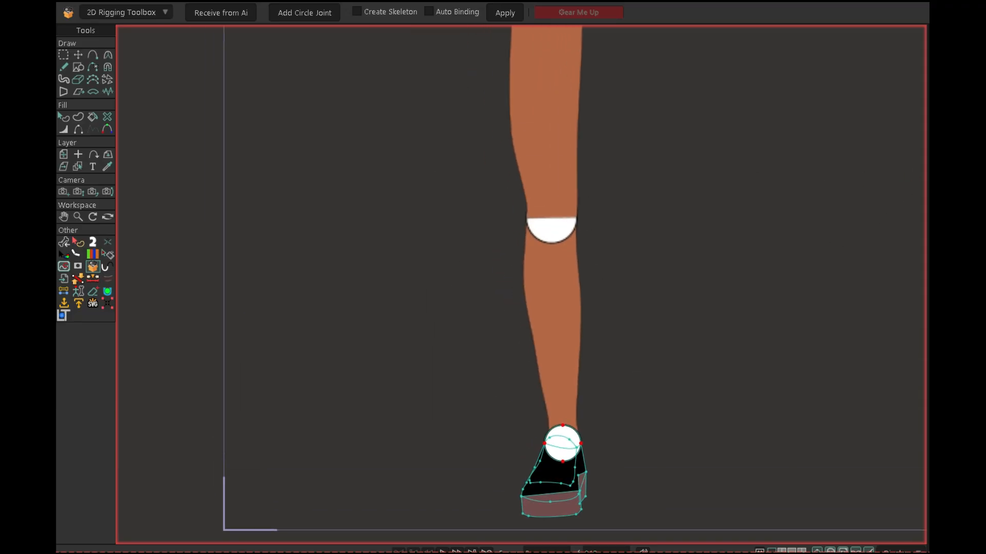
scroll(515, 210, up, 4)
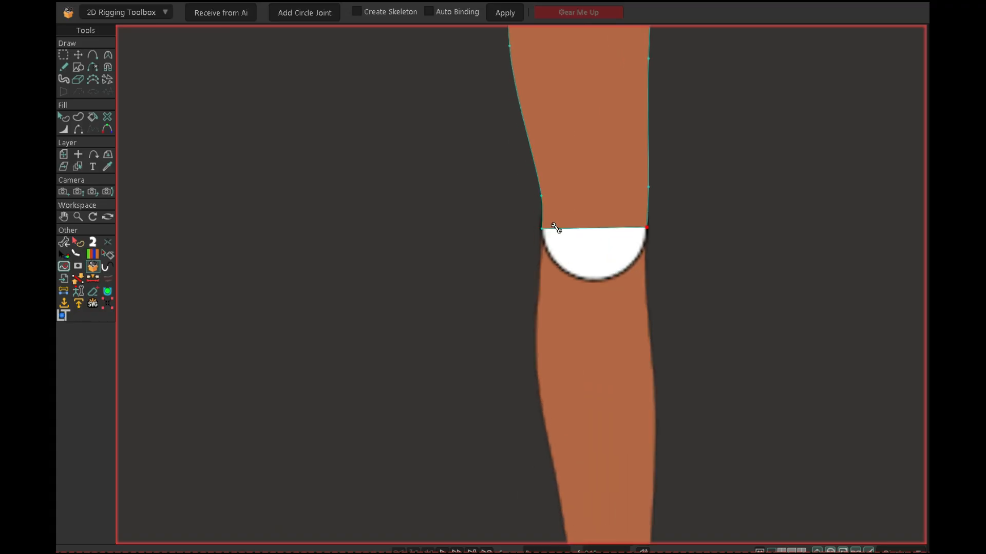
drag(531, 221, 662, 248)
click(304, 13)
- Add a circle joint at the hip end of the thigh, spanning its two top corner points
scroll(665, 195, down, 5)
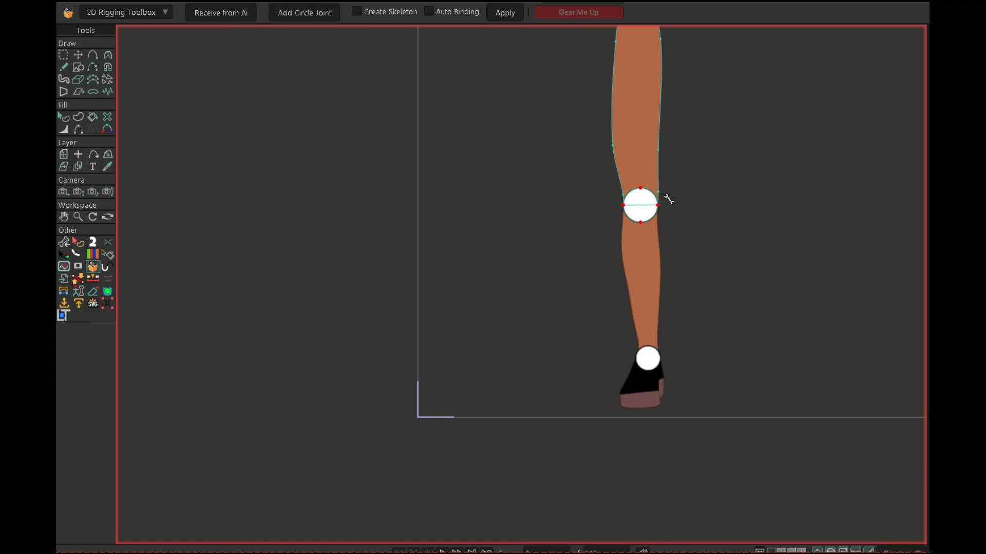
drag(676, 102, 645, 315)
drag(577, 170, 653, 222)
click(304, 13)
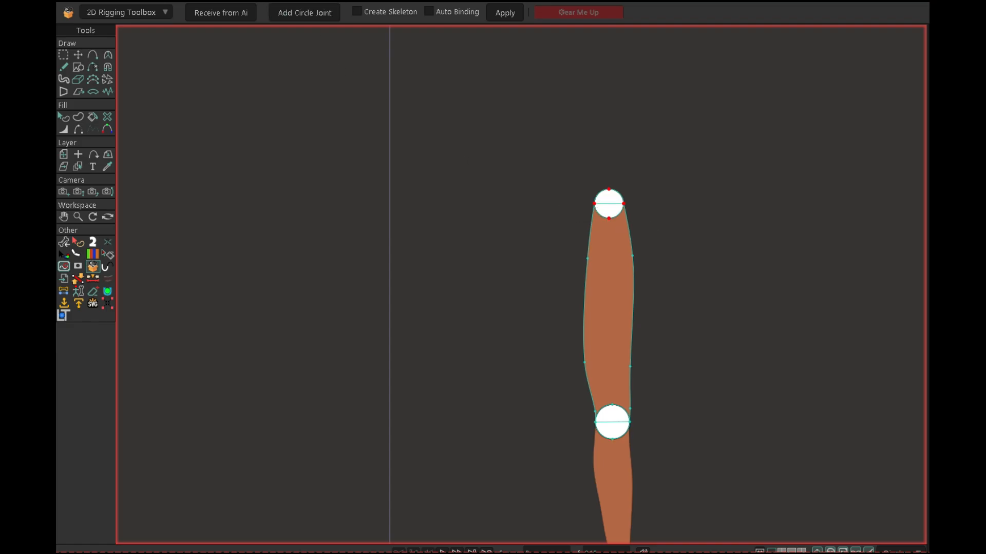
- Confirm Leg Rig as the rig type and assign the thigh's top circle to the rig figure's right hip joint
scroll(614, 311, down, 5)
drag(695, 407, 626, 318)
scroll(626, 318, up, 3)
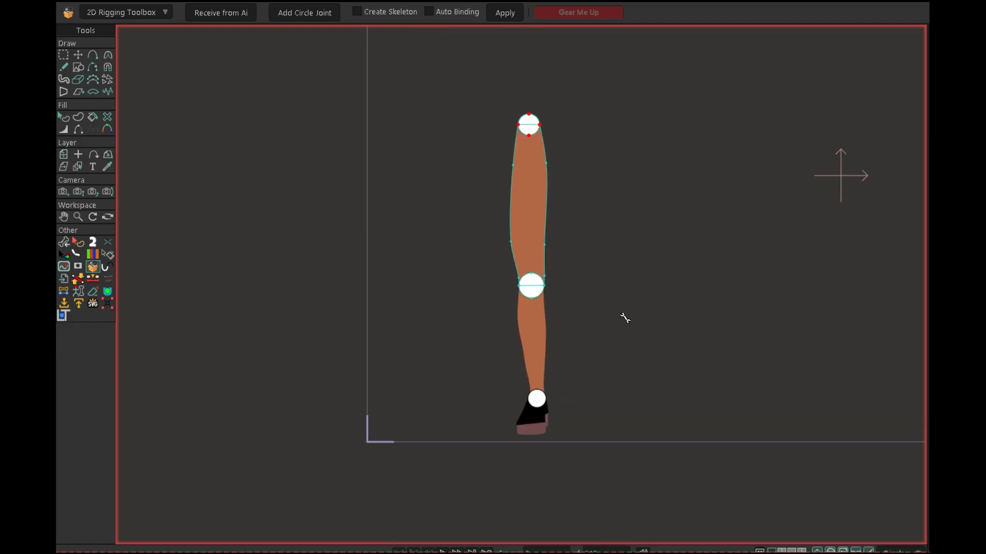
drag(570, 430, 565, 422)
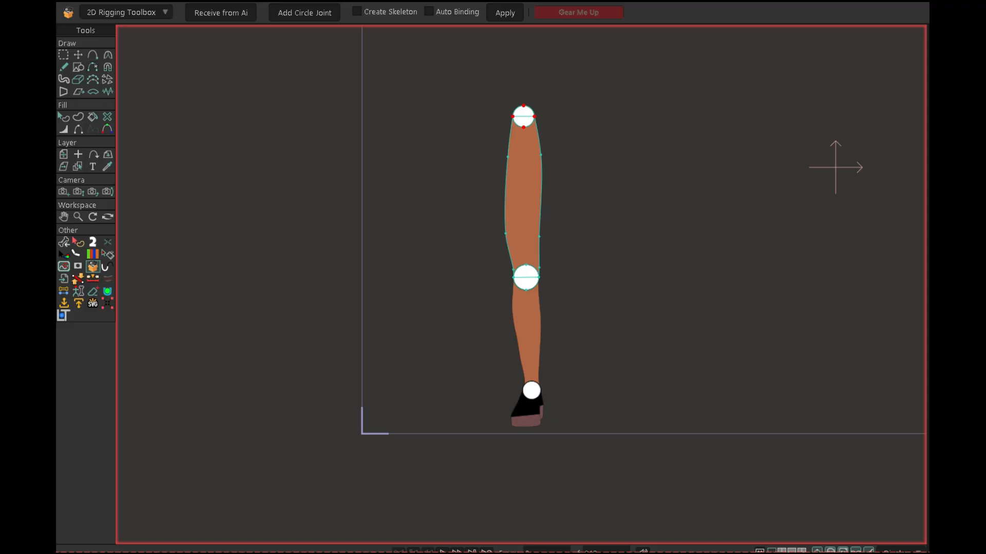
click(128, 12)
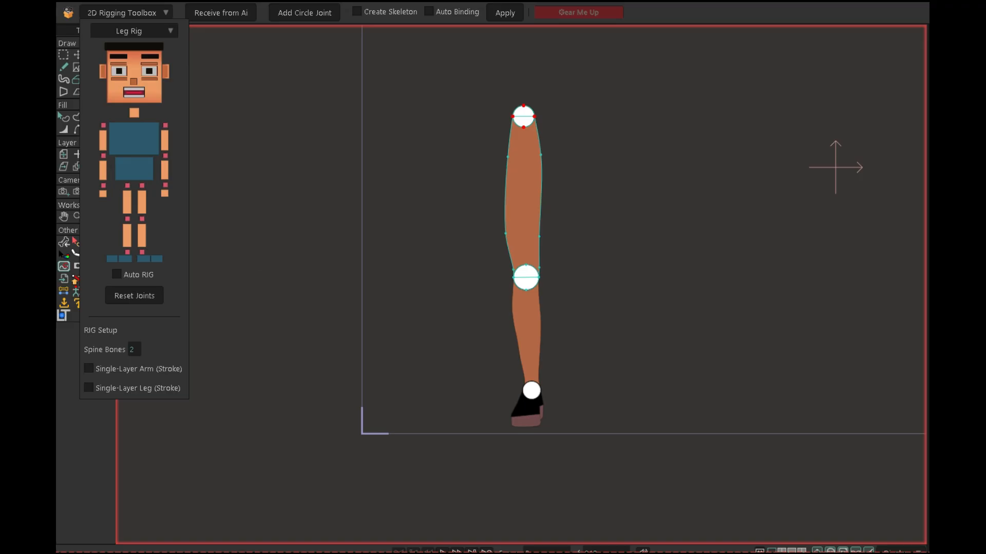
click(135, 32)
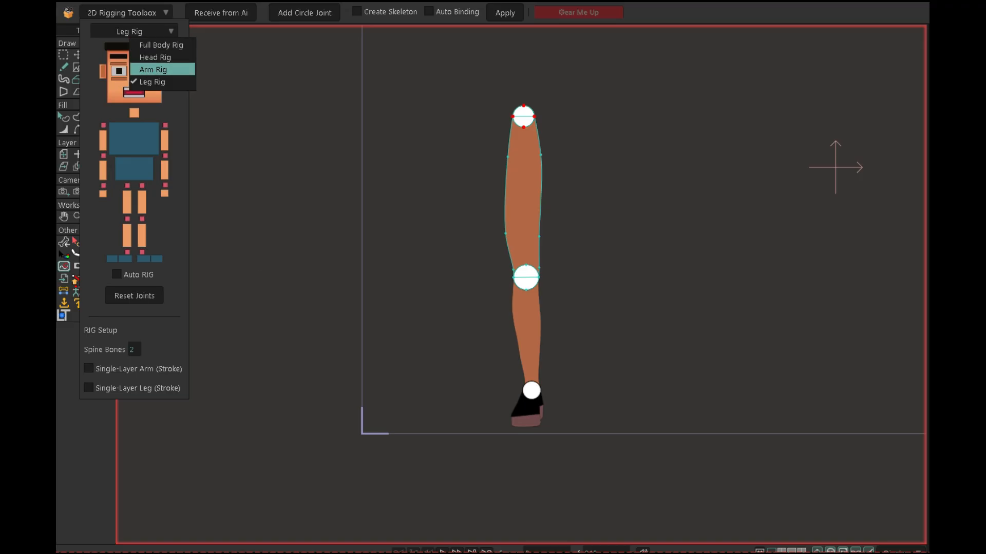
click(153, 83)
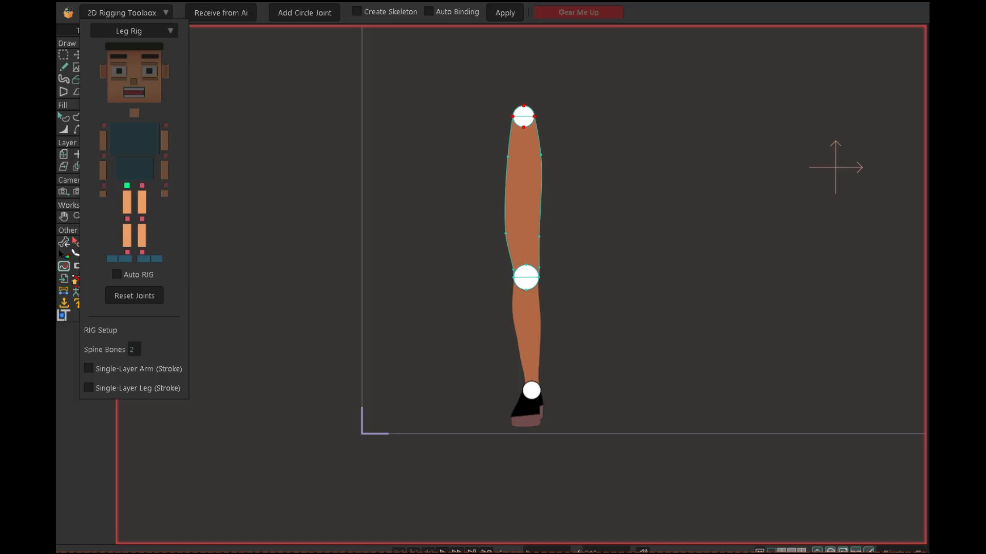
- Select the shoe's ankle circle and assign it to the rig figure's right ankle joint
click(532, 391)
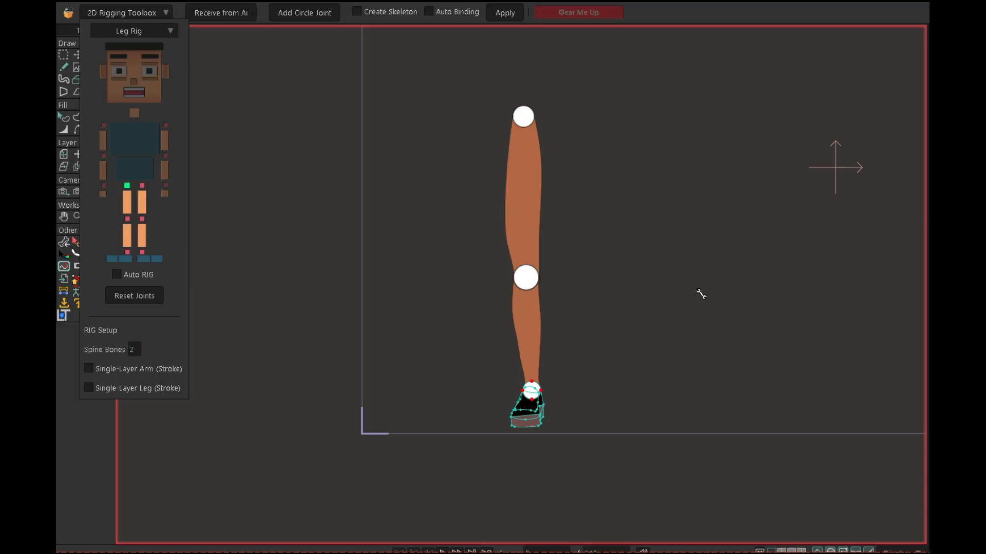
scroll(590, 323, up, 3)
drag(551, 398, 598, 251)
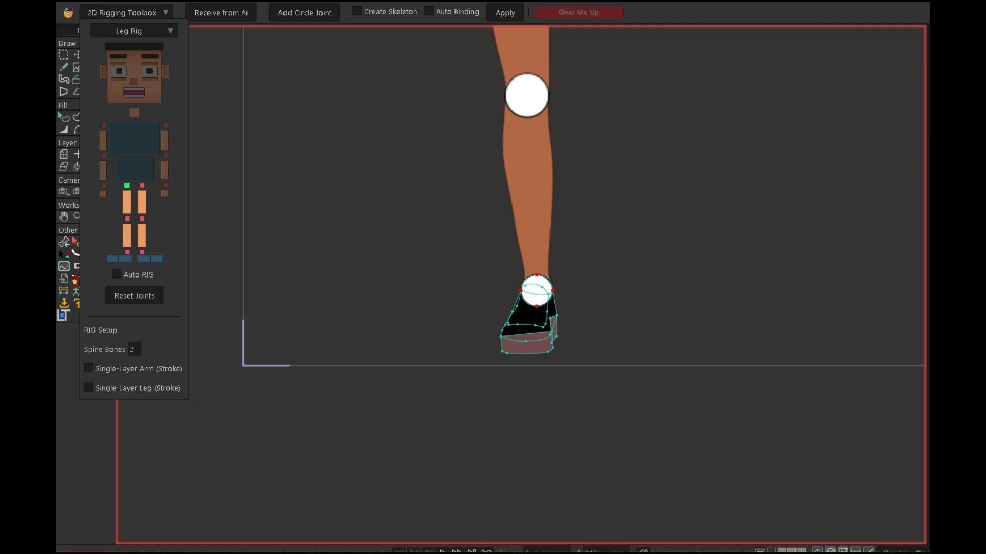
scroll(568, 286, up, 1)
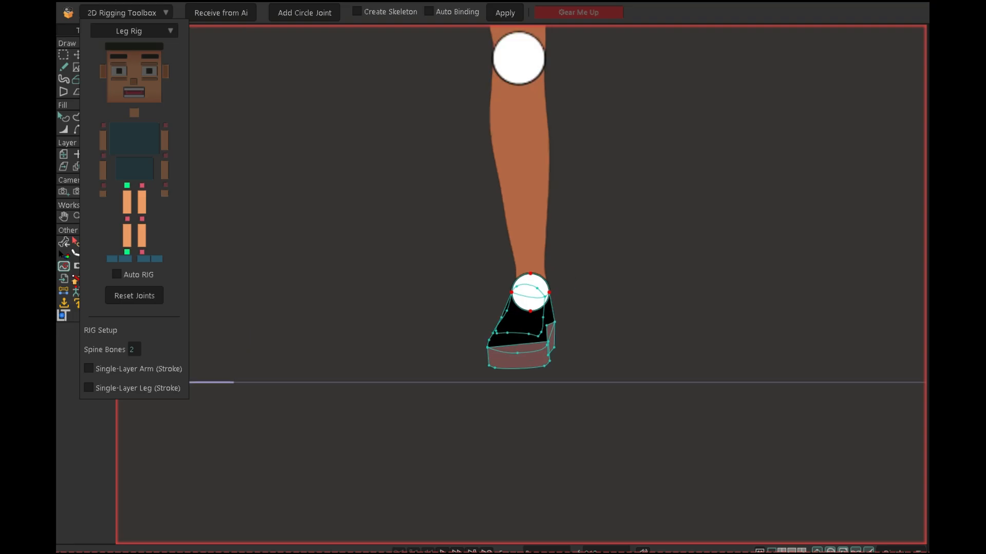
- Assign the knee circle to the figure's right knee joint, and apply the rig with Create Skeleton and Auto Binding enabled
click(520, 264)
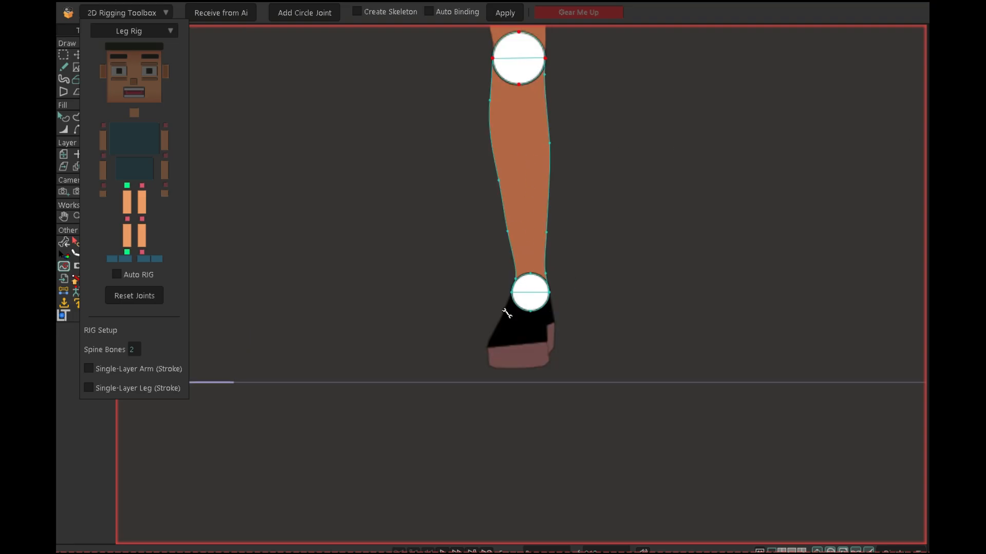
scroll(521, 246, down, 2)
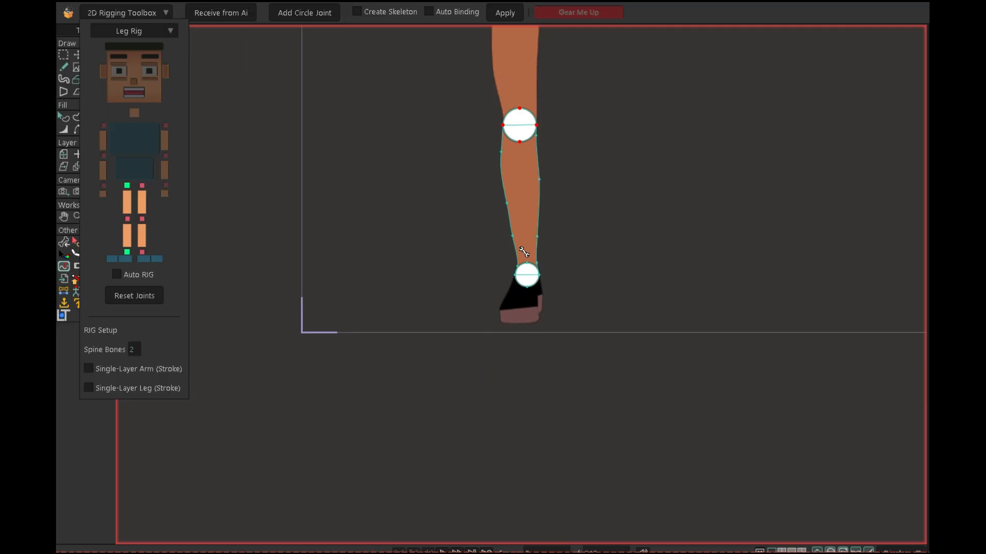
drag(521, 251, 521, 290)
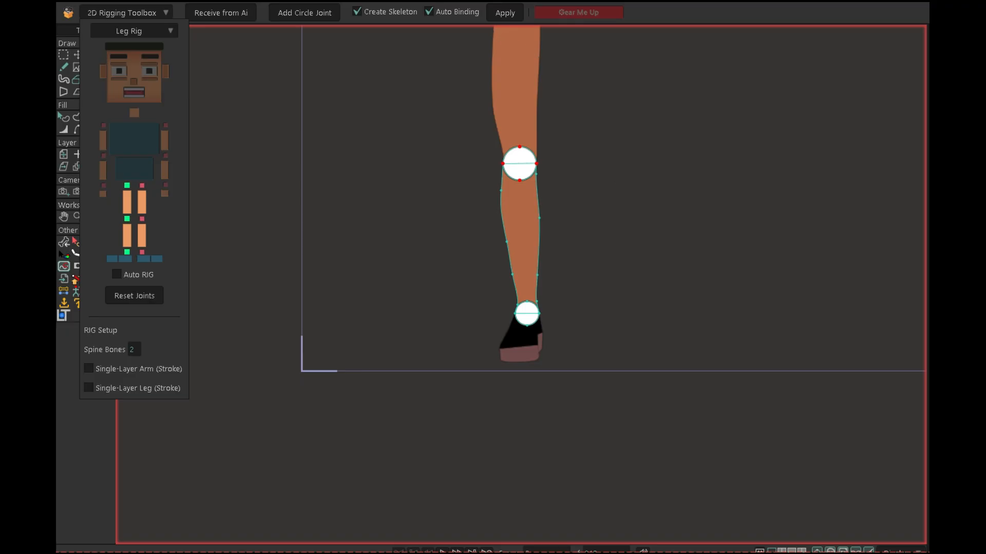
click(505, 13)
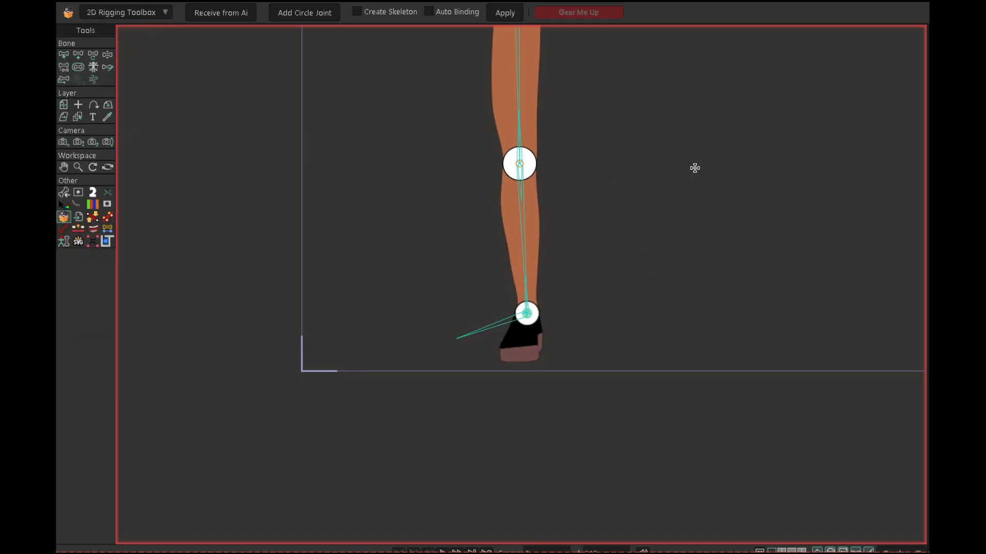
- Test the new leg rig by moving the ankle target with Manipulate Bones so the knee bends
scroll(692, 172, down, 3)
drag(693, 172, 553, 237)
scroll(551, 236, up, 2)
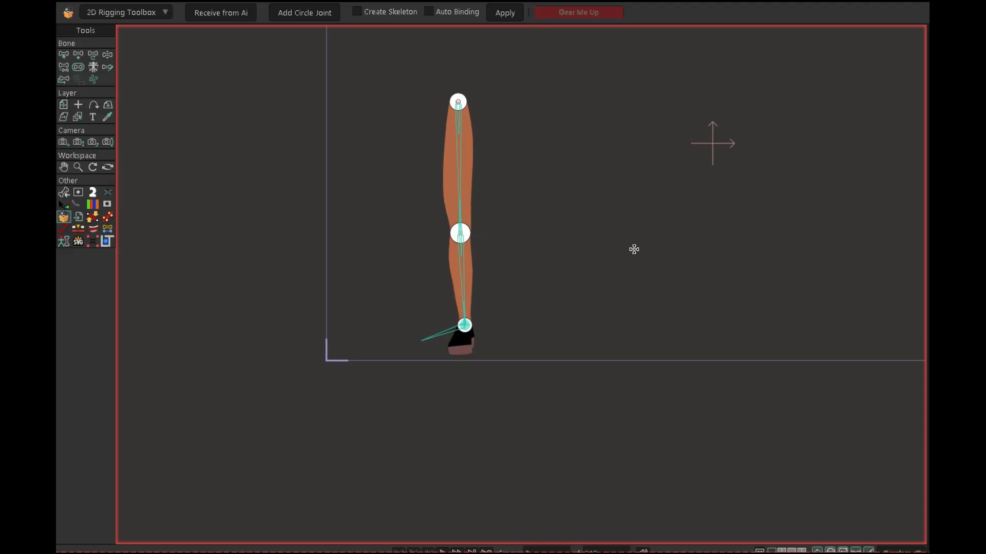
key(z)
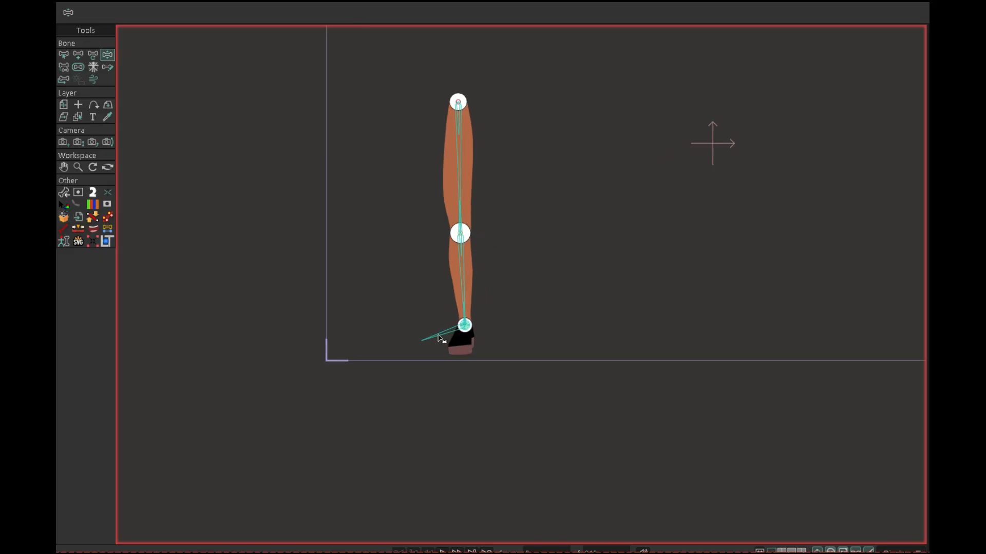
click(442, 338)
click(459, 163)
scroll(463, 158, up, 2)
click(467, 402)
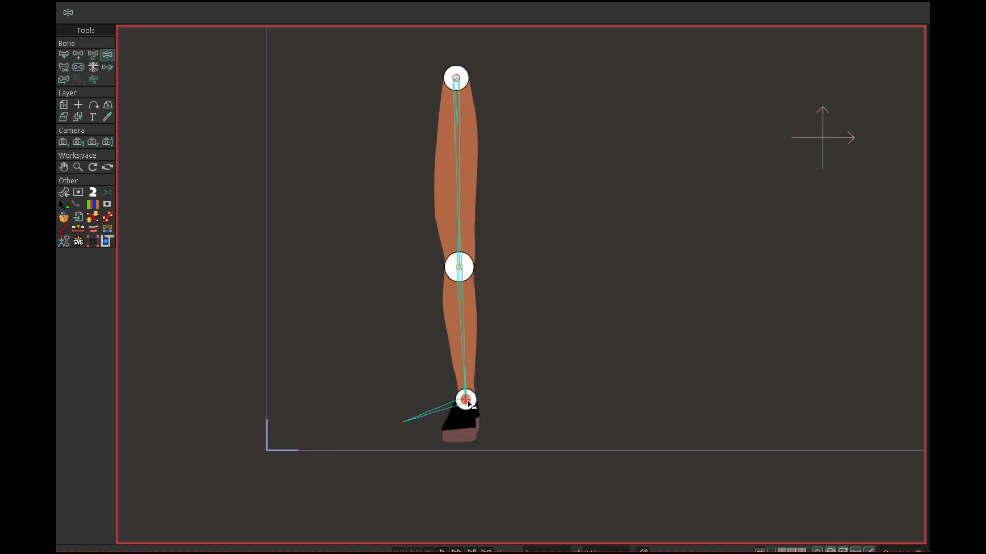
drag(469, 404, 379, 278)
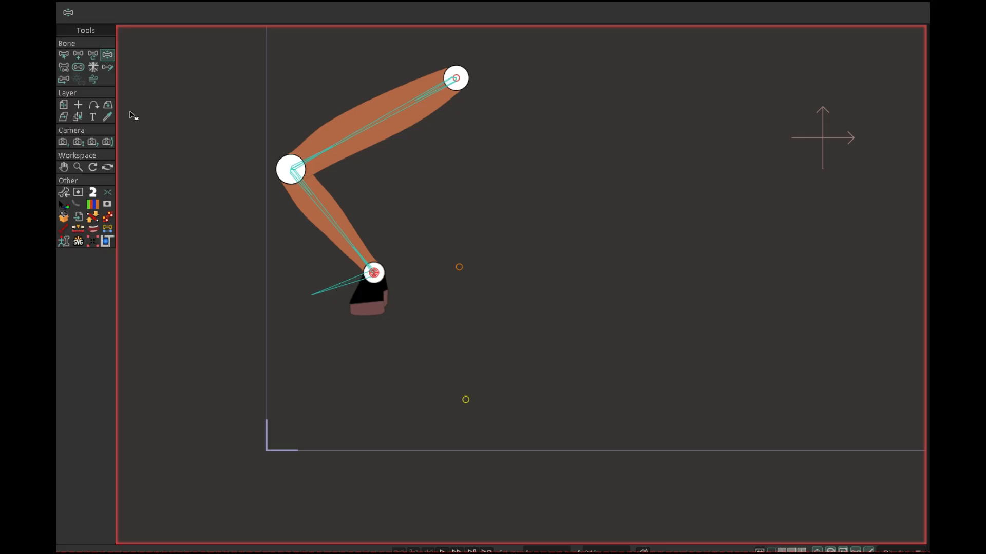
- Turn off the stroke of the thigh's top circle and fill it with the leg's skin colour
click(63, 54)
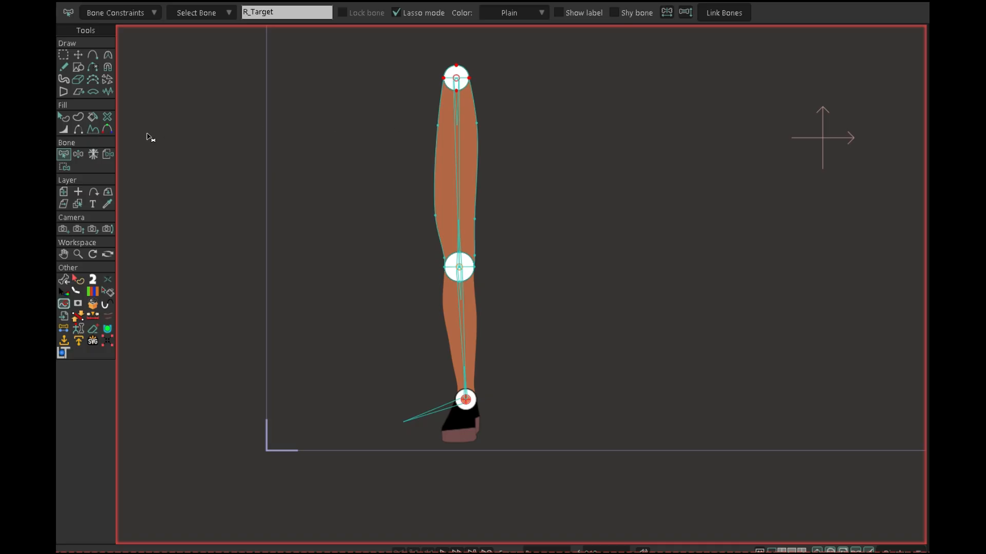
click(63, 118)
click(457, 81)
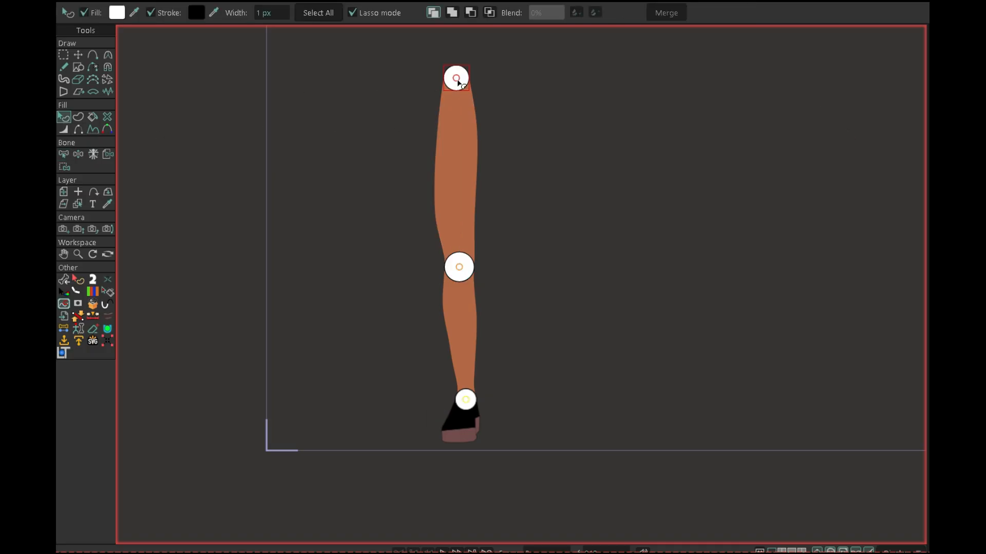
click(151, 12)
mouse_move(134, 13)
mouse_down()
mouse_move(383, 133)
mouse_move(481, 143)
mouse_move(462, 144)
mouse_up()
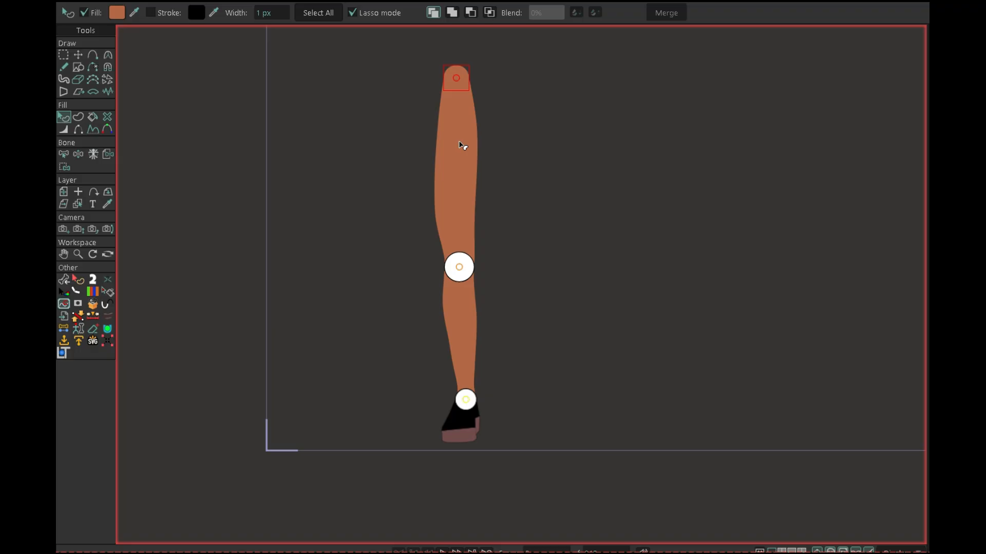
- Turn off the stroke of the thigh's knee circle and sample the leg's skin colour as its fill
click(464, 265)
click(150, 12)
mouse_move(134, 13)
mouse_down()
mouse_move(157, 13)
mouse_move(468, 160)
mouse_up()
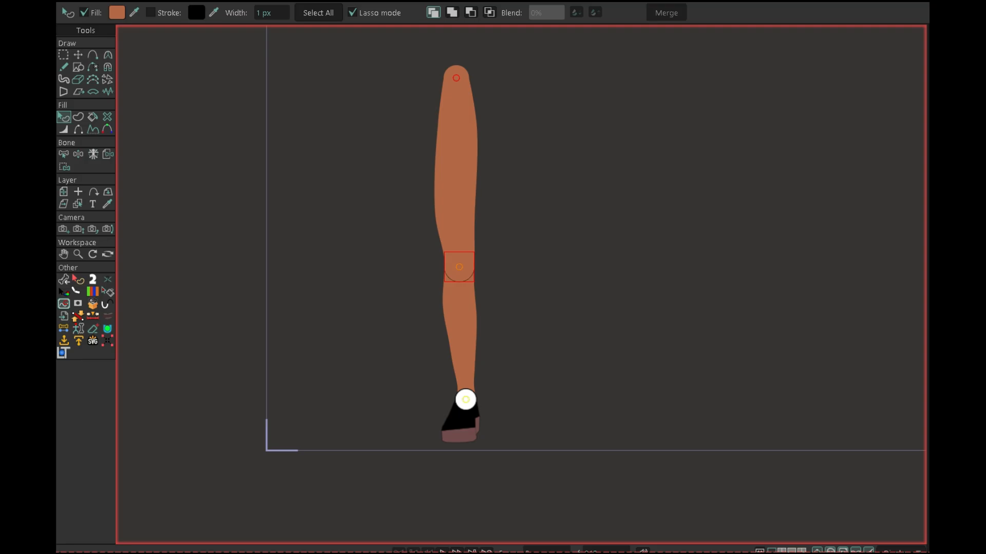
- Turn off the stroke of both overlapping ankle circles and fill them with the leg's skin colour
click(466, 403)
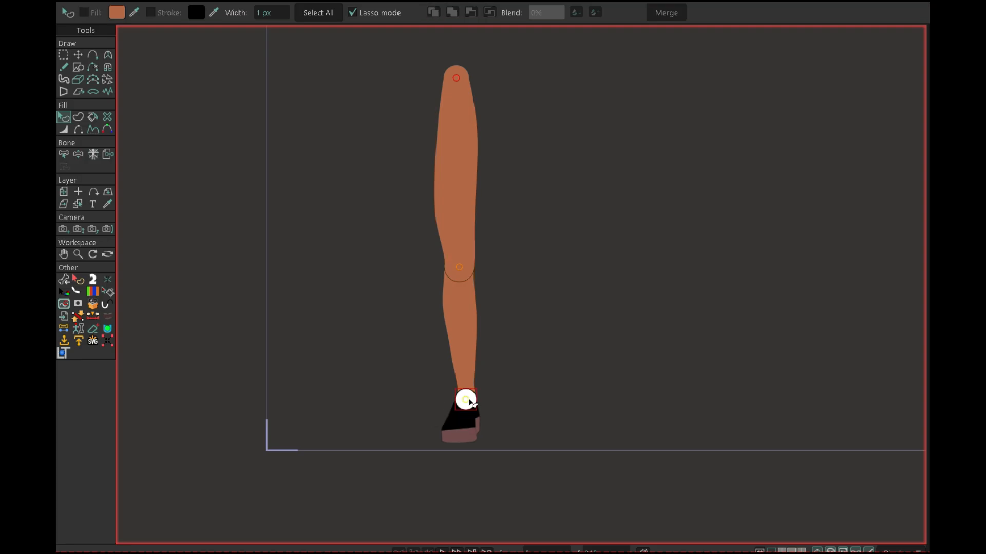
click(150, 12)
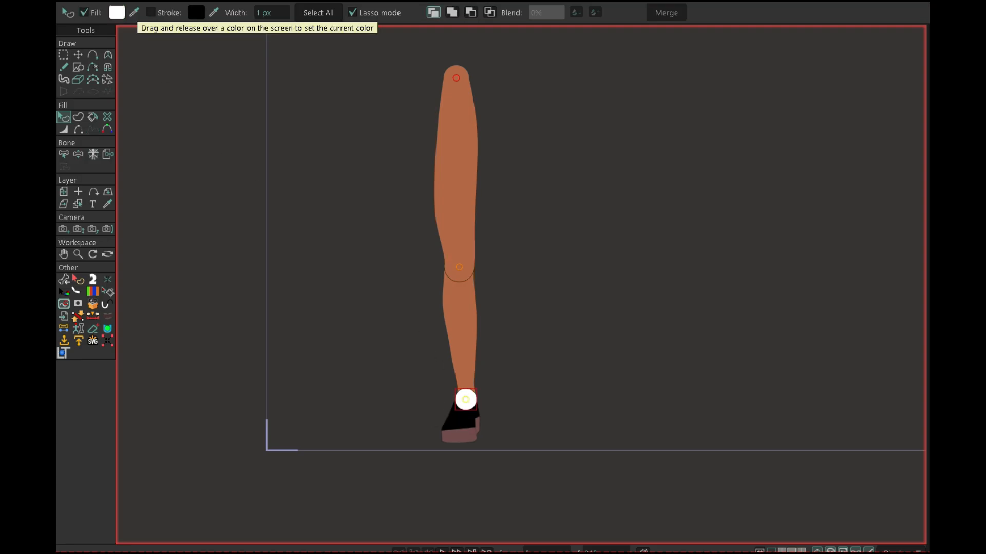
mouse_move(134, 12)
mouse_down()
mouse_move(297, 146)
mouse_move(465, 157)
mouse_up()
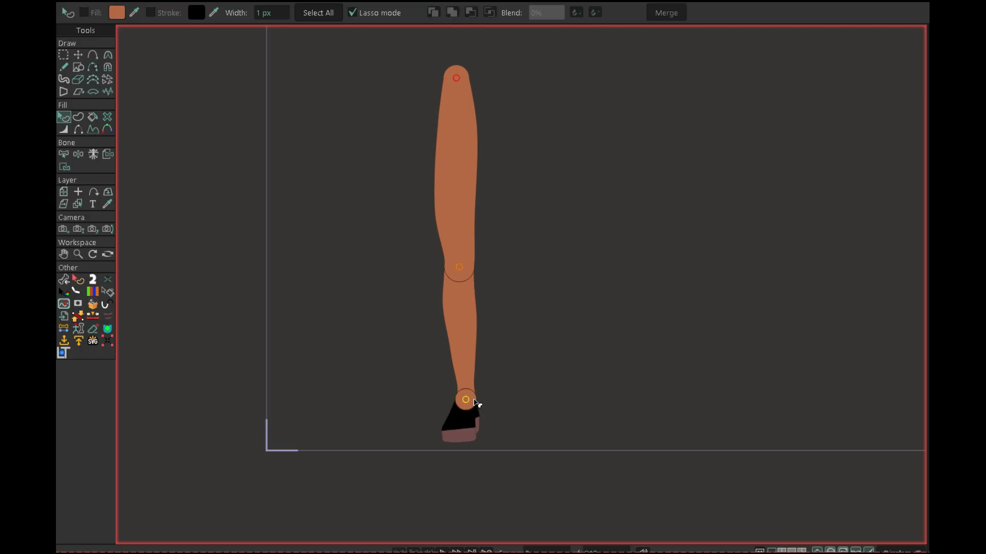
click(476, 403)
click(151, 12)
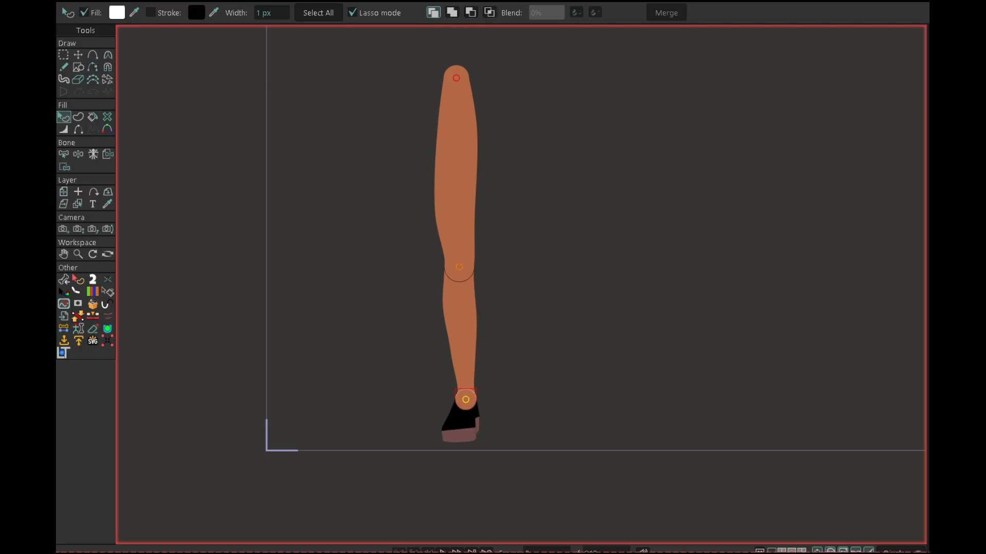
drag(134, 13, 456, 178)
- Turn off the stroke of the remaining knee circle on the shin and match its fill to the leg's skin colour
scroll(475, 399, up, 2)
scroll(464, 416, up, 2)
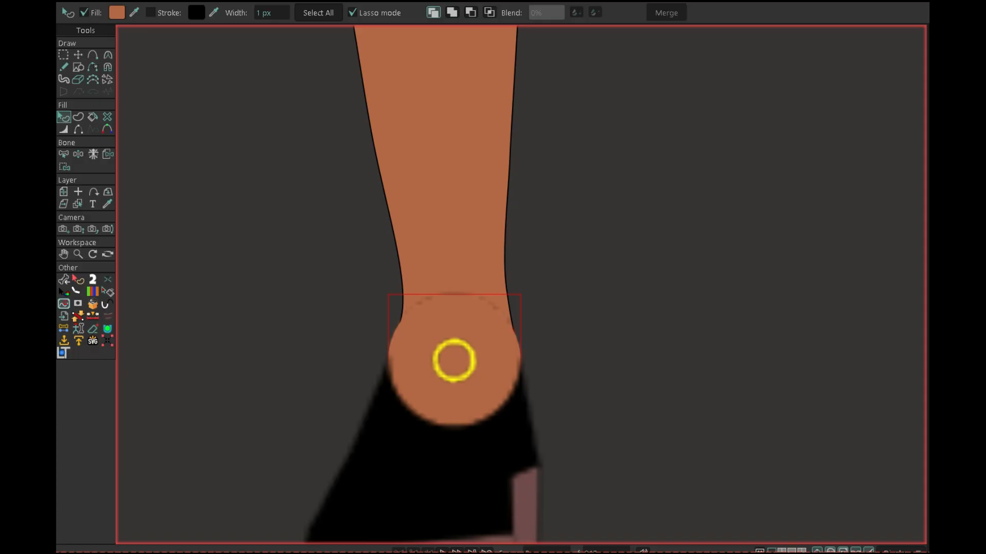
scroll(444, 174, down, 3)
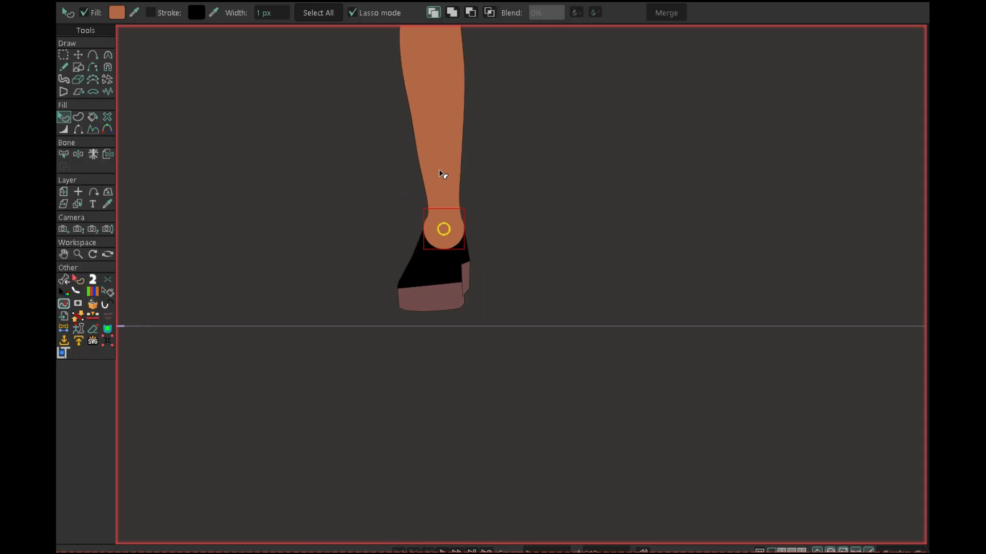
drag(436, 139, 456, 287)
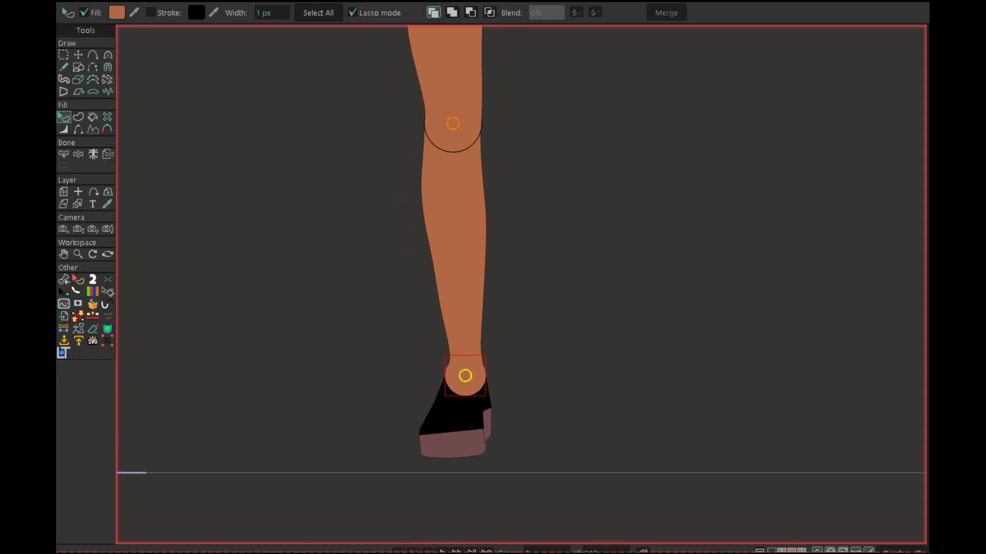
click(739, 116)
click(450, 142)
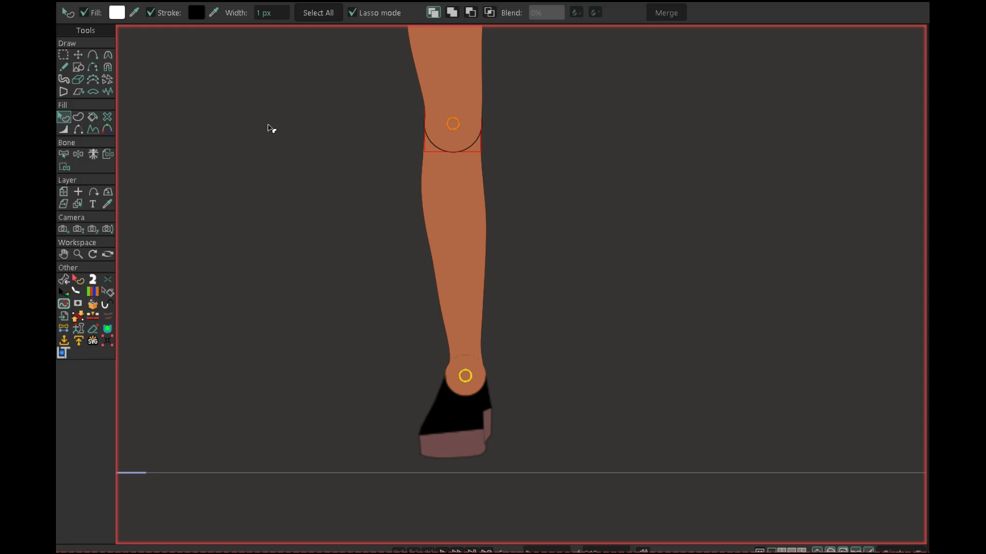
click(150, 13)
mouse_move(134, 12)
mouse_down()
mouse_move(394, 98)
mouse_move(444, 79)
mouse_move(473, 110)
mouse_up()
- Raise the shoe's black upper shape in the stacking order so it sits in front of the sole shapes
scroll(502, 149, down, 5)
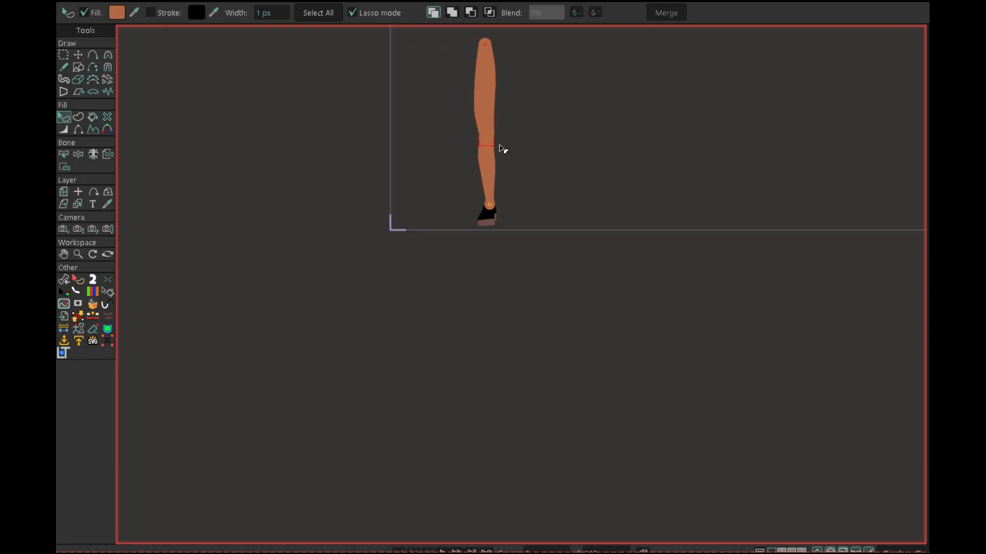
scroll(517, 220, up, 6)
drag(463, 175, 519, 253)
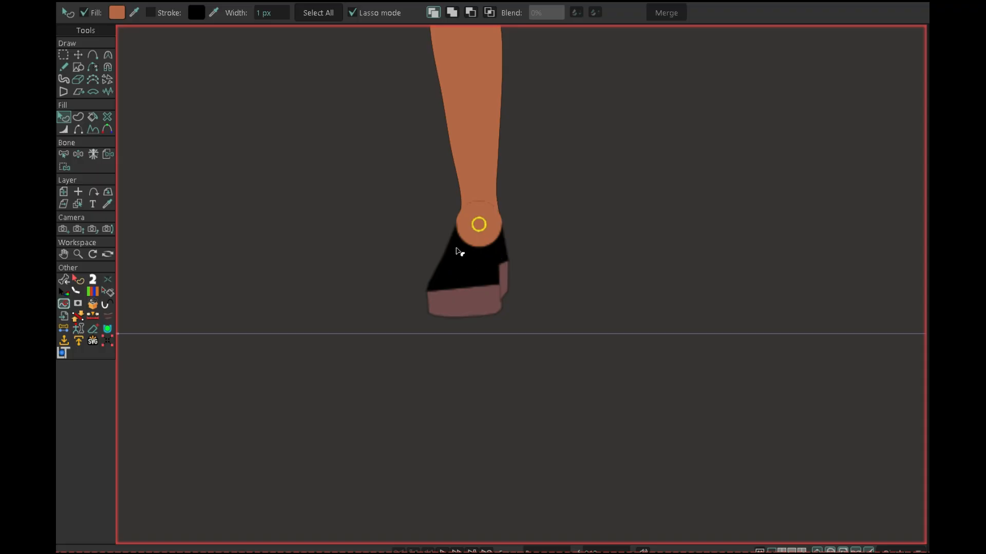
scroll(629, 147, up, 2)
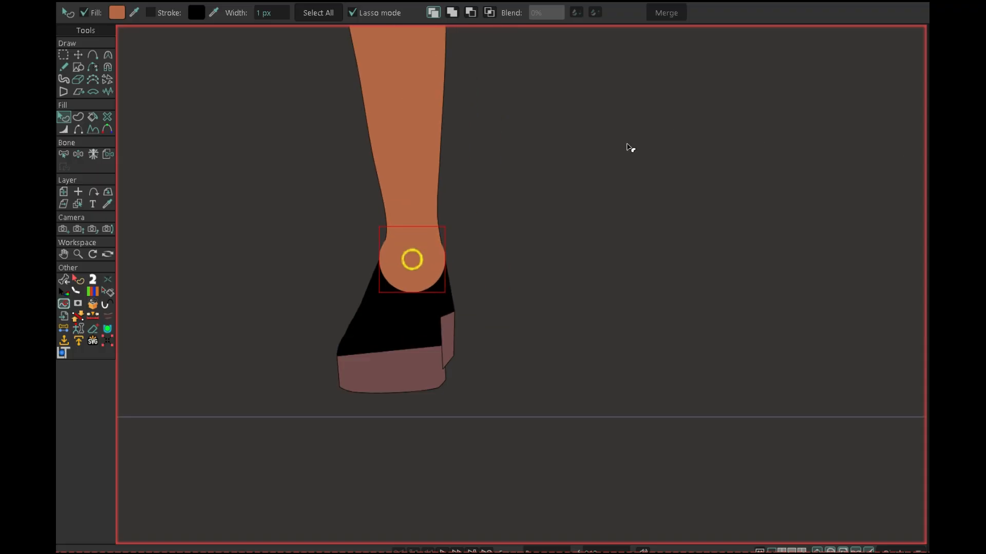
click(386, 331)
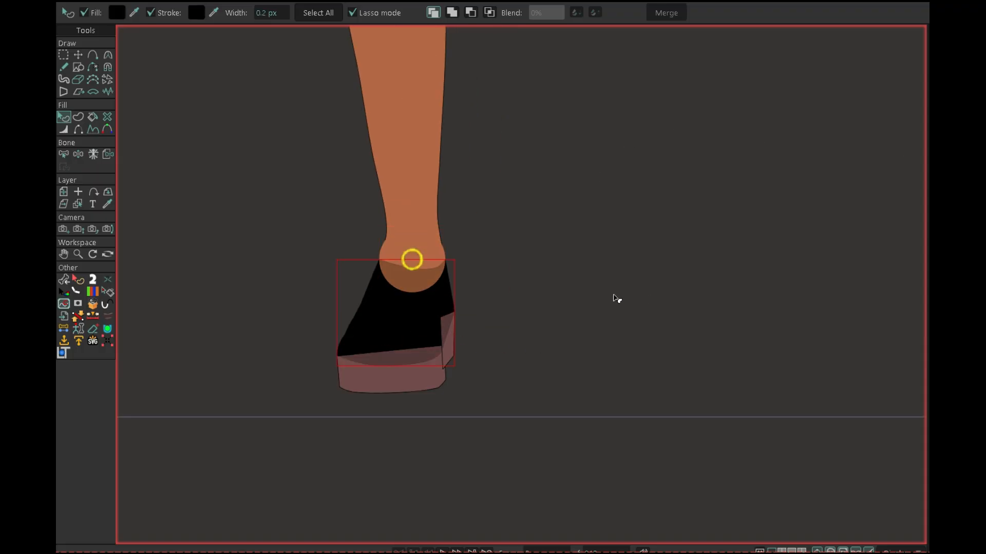
key(Up)
key(Up)
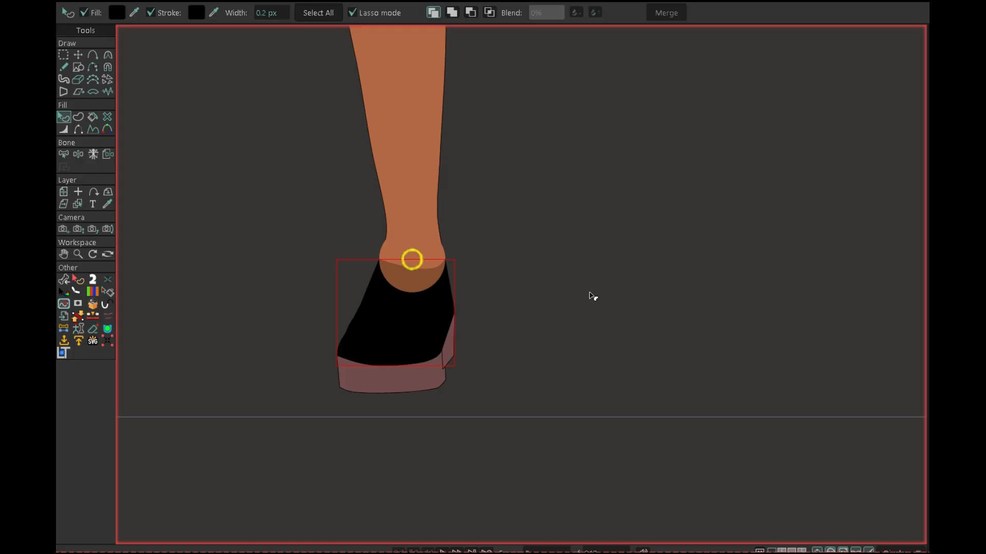
key(Down)
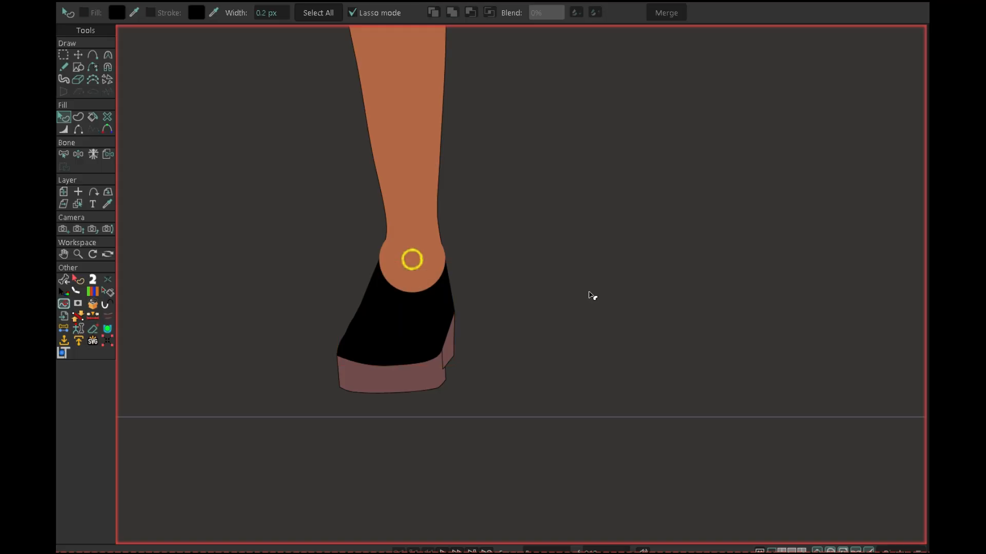
- Lower the shoe's ankle circle in the stacking order so it sits behind the black upper shape
click(430, 267)
key(Down)
key(Up)
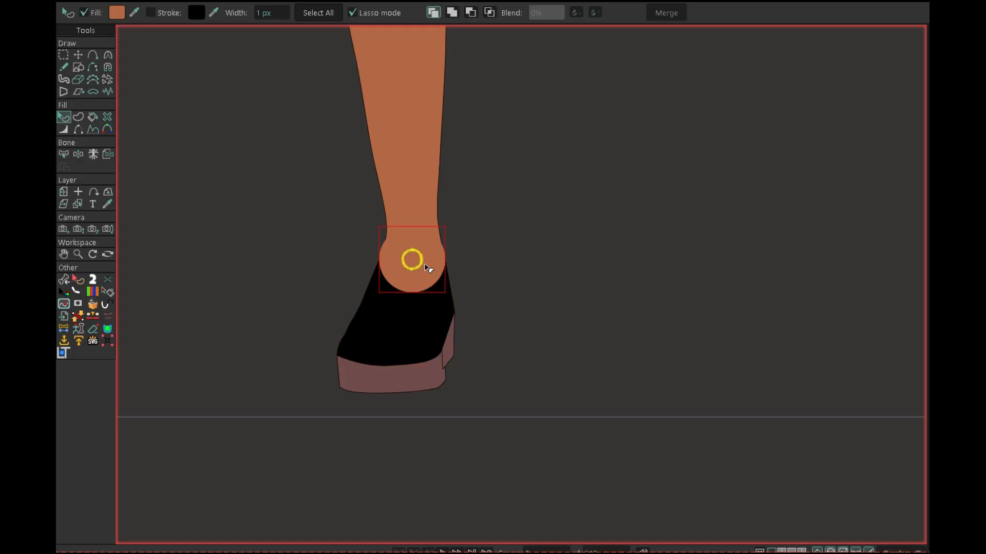
key(Down)
click(646, 227)
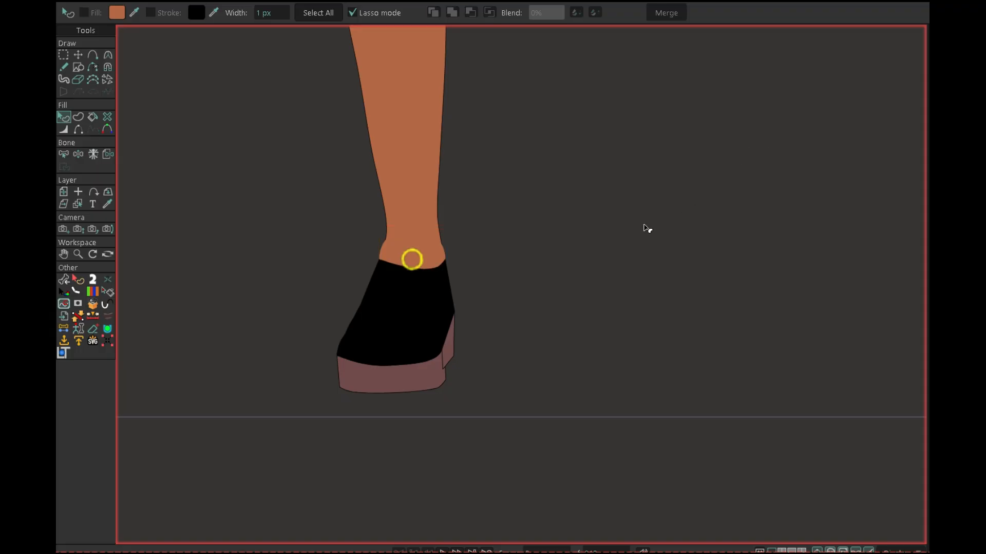
- Test the recoloured leg with Manipulate Bones by moving the ankle target so the knee bends, and inspect the joints
scroll(646, 226, down, 4)
scroll(639, 210, down, 2)
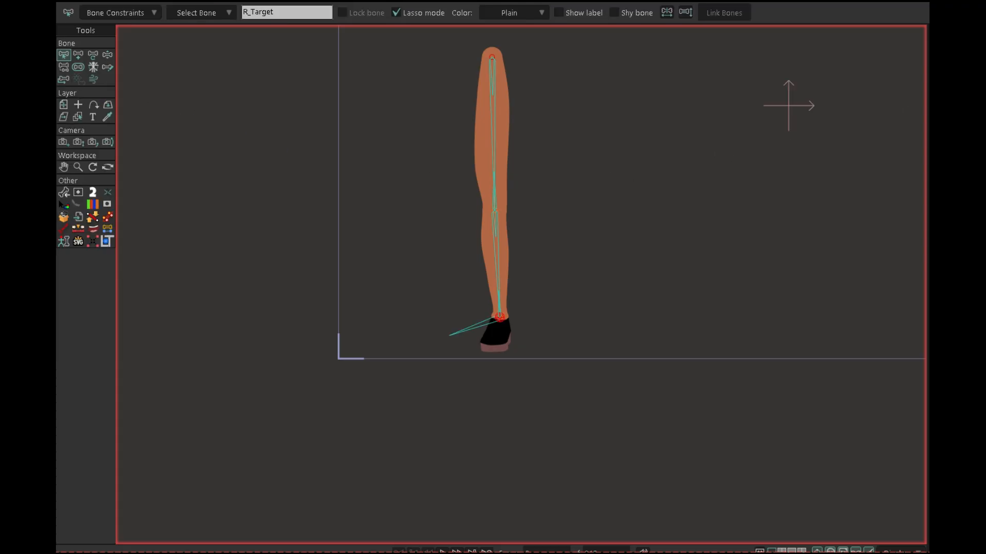
click(107, 55)
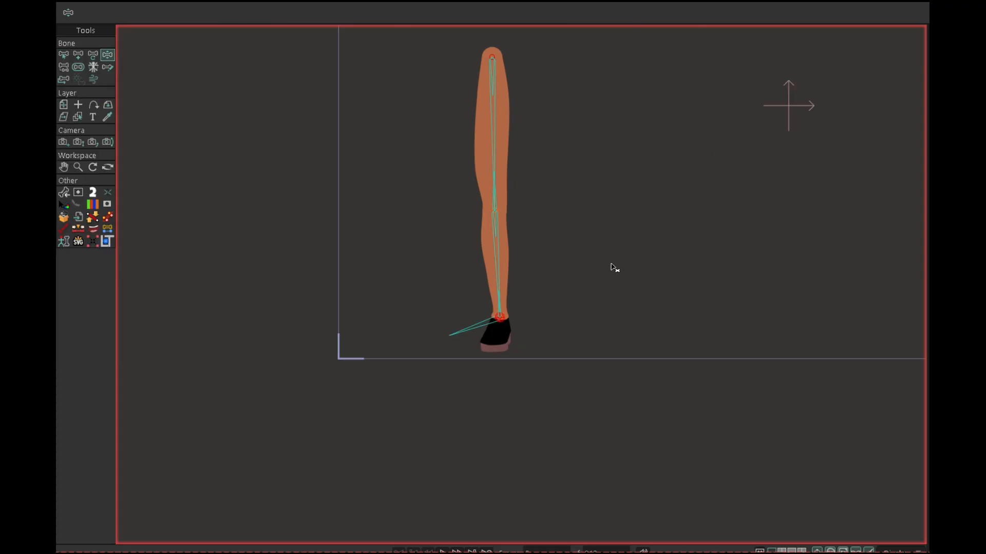
click(502, 323)
drag(502, 323, 411, 229)
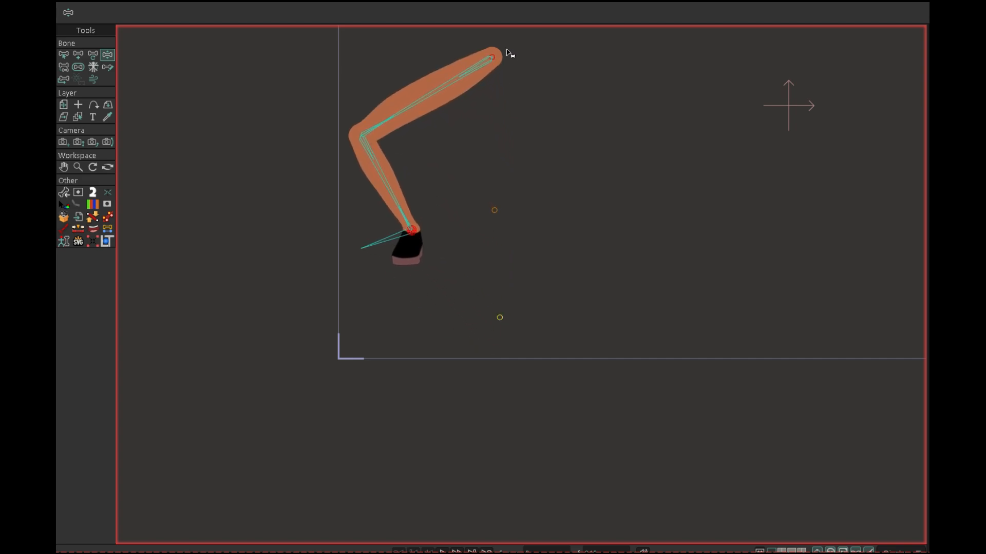
scroll(436, 139, down, 2)
scroll(411, 195, up, 5)
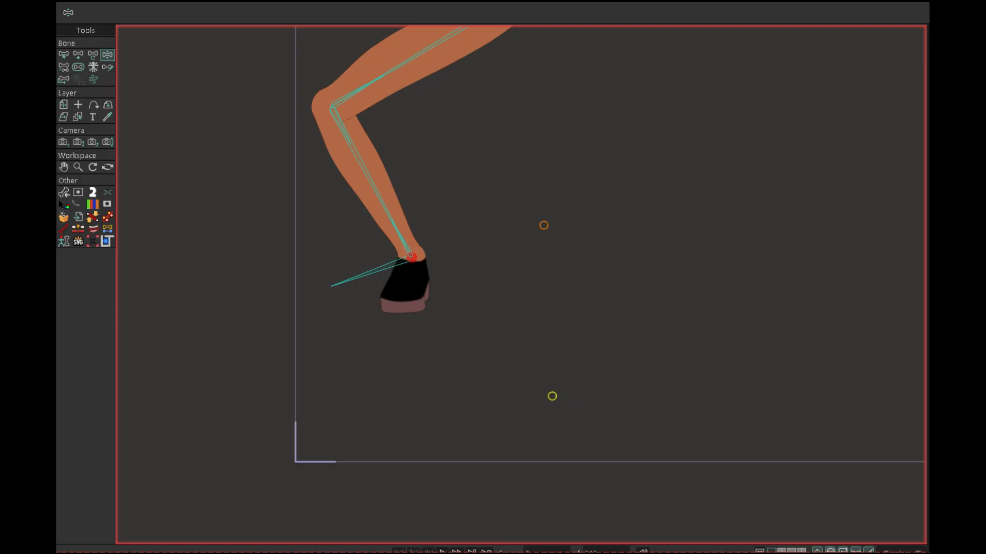
- Advance the timeline and pose the leg with the ankle target so the knee bends and the shoe tilts
click(457, 551)
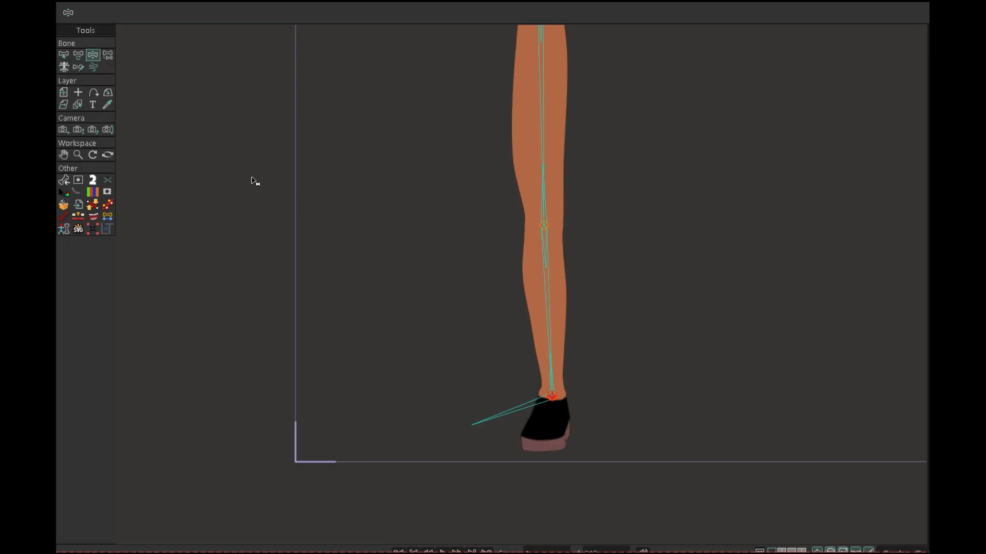
scroll(555, 330, down, 2)
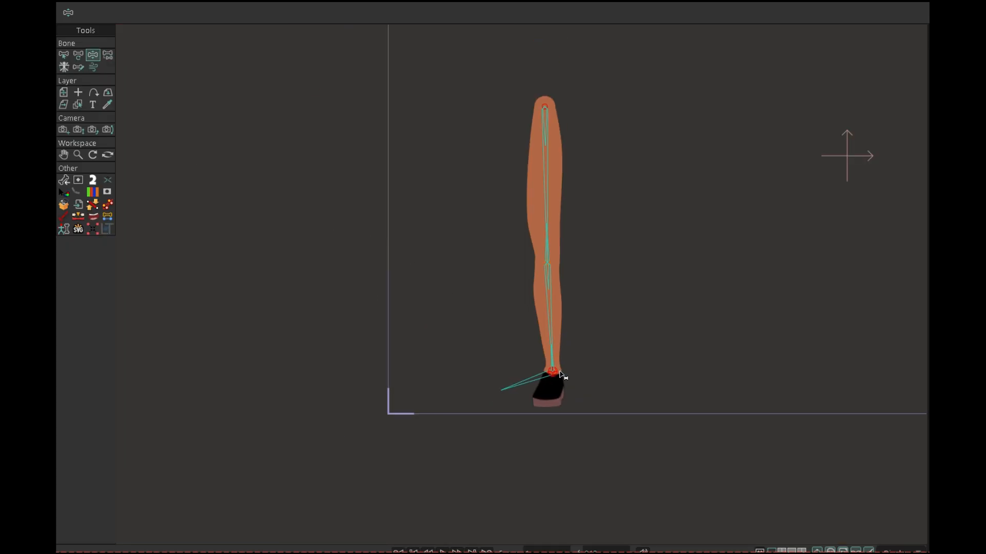
drag(556, 378, 461, 318)
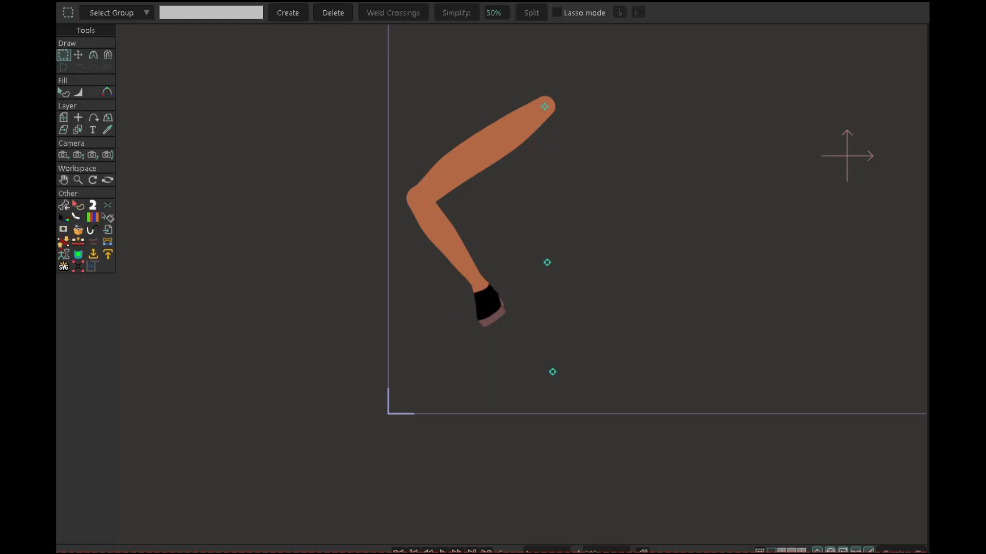
scroll(411, 218, down, 2)
scroll(439, 234, up, 4)
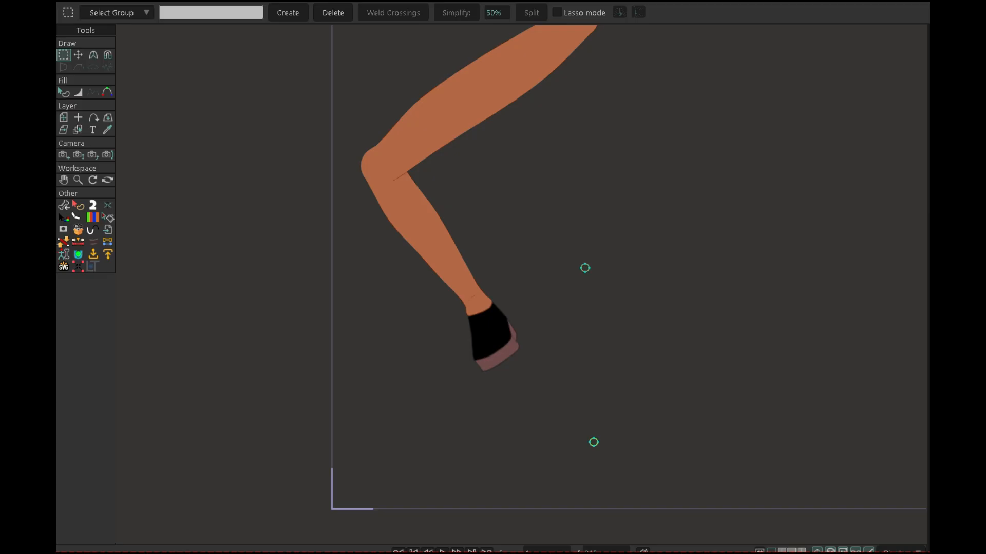
scroll(460, 231, down, 3)
drag(480, 229, 491, 299)
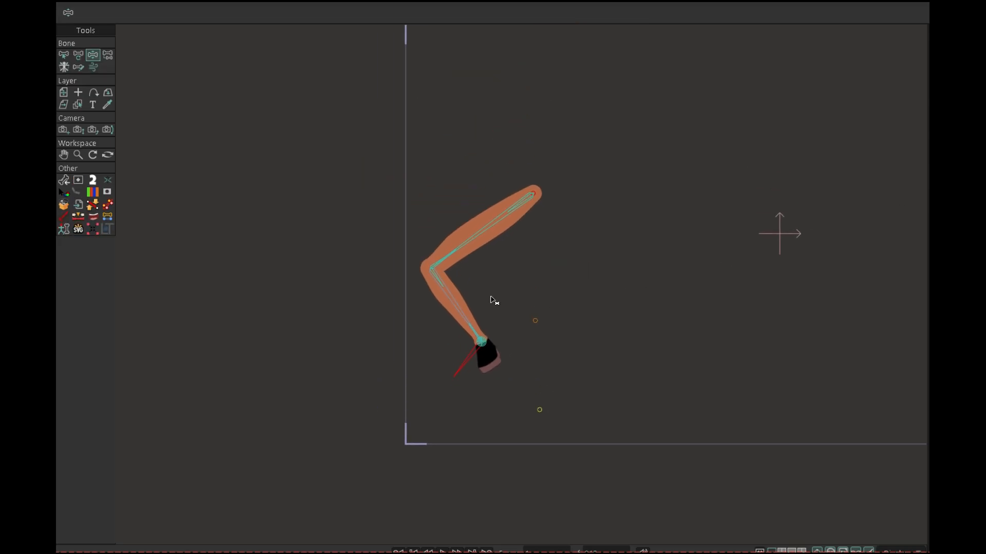
scroll(512, 228, up, 3)
click(507, 196)
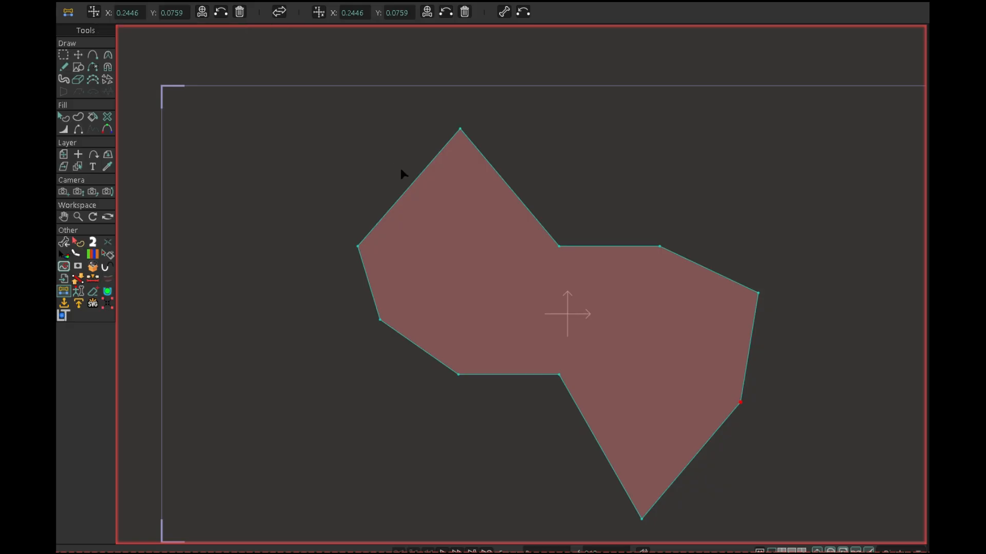
- Select the polygon's topmost vertex, load its coordinates for both bone ends, and create a single bone there
drag(440, 127, 503, 151)
click(94, 12)
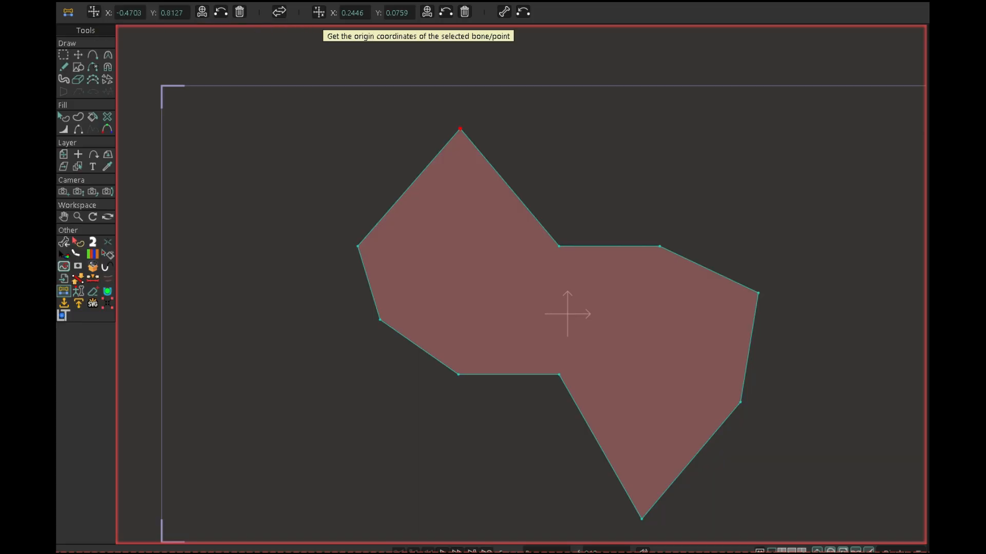
click(318, 12)
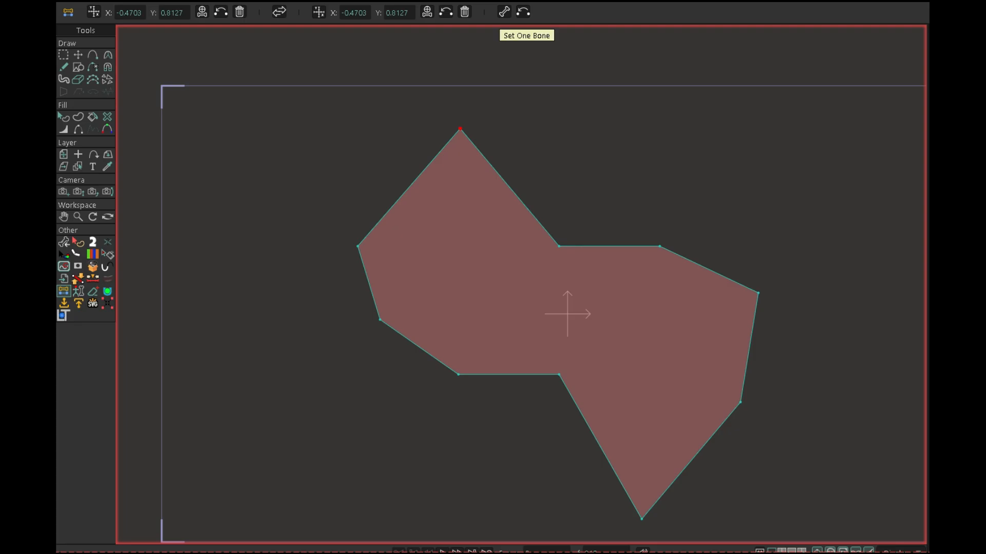
click(504, 12)
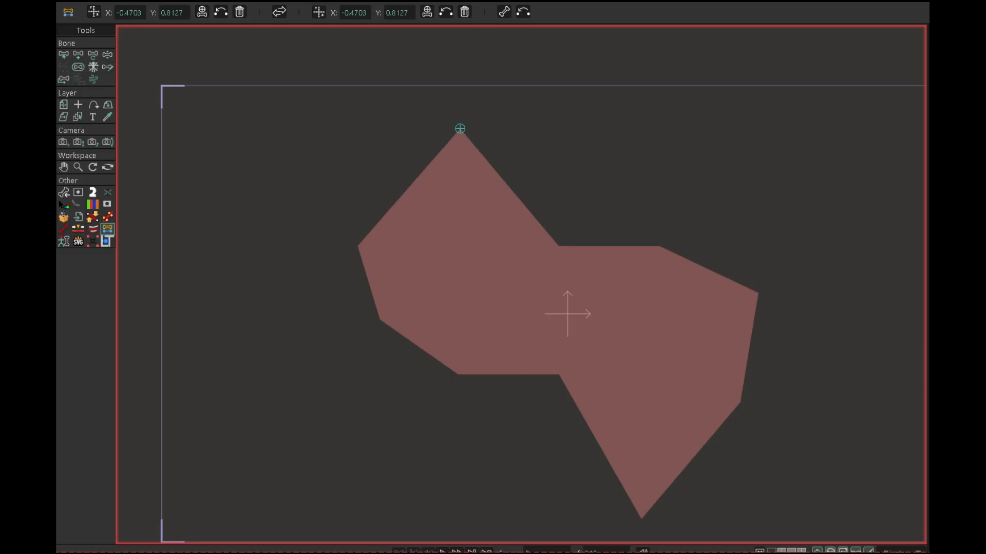
- Create a single bone on each of the two vertices along the polygon's upper horizontal edge
scroll(580, 214, up, 1)
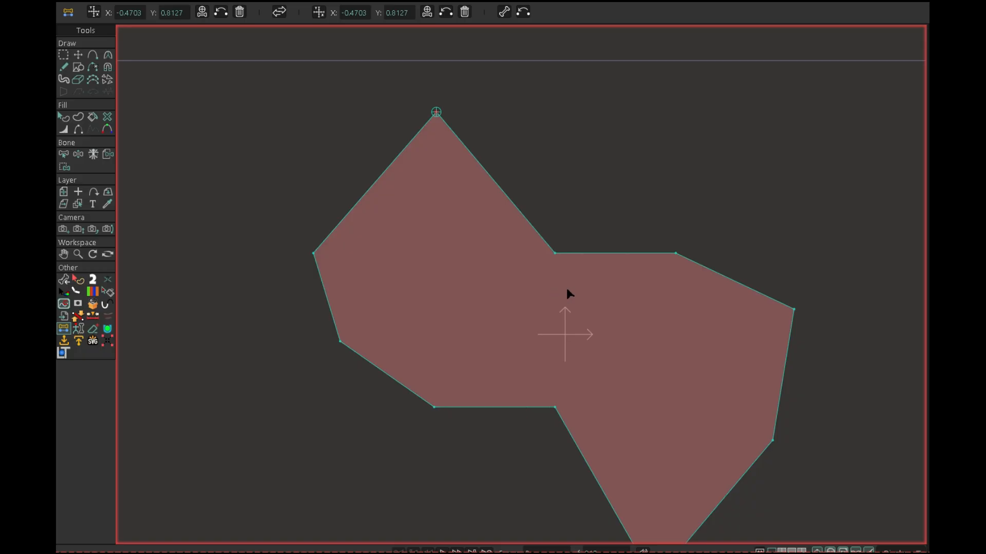
click(555, 257)
click(676, 254)
click(504, 11)
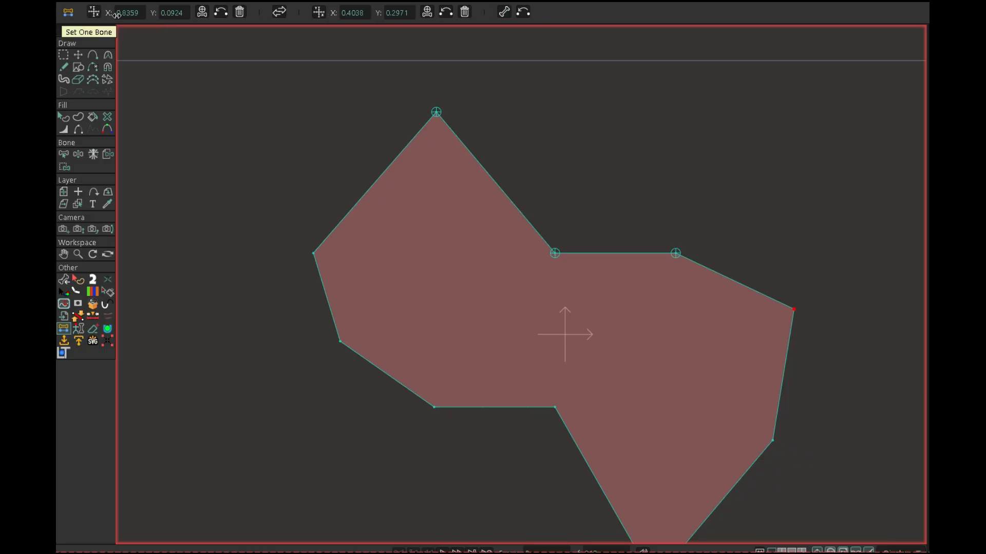
- Create a single bone on the polygon's rightmost vertex, its leftmost vertex, and the two vertices following down its lower-left outline
click(505, 11)
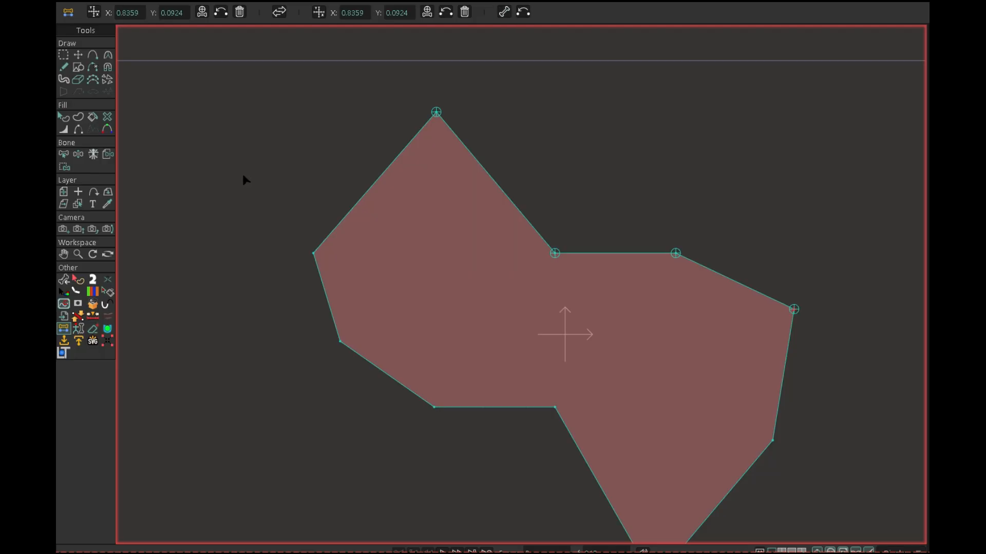
click(313, 253)
click(504, 11)
click(340, 341)
click(504, 11)
click(434, 408)
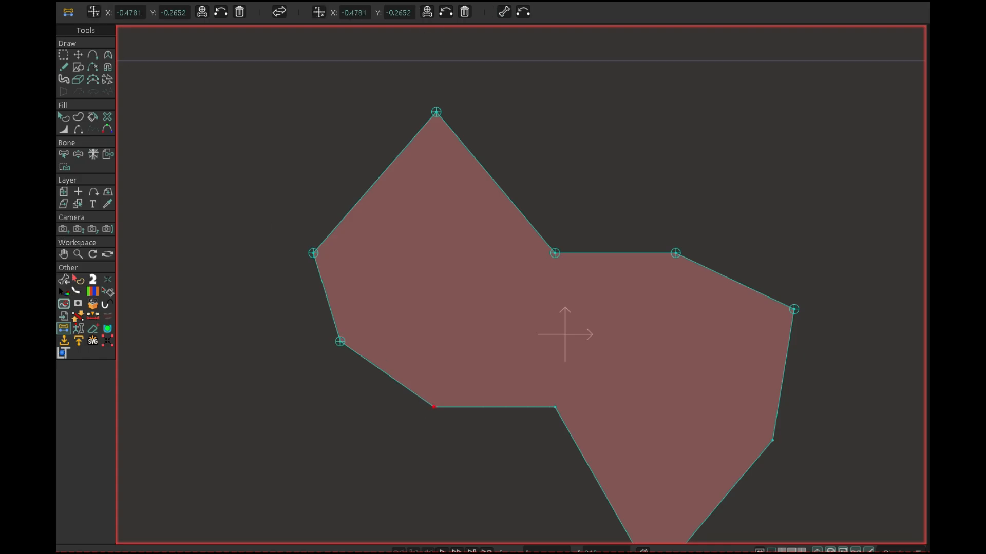
click(504, 11)
- Create a single bone on each remaining vertex: the lower inner corner, the lower-right corner and the bottom tip
drag(533, 367, 583, 443)
drag(596, 438, 512, 322)
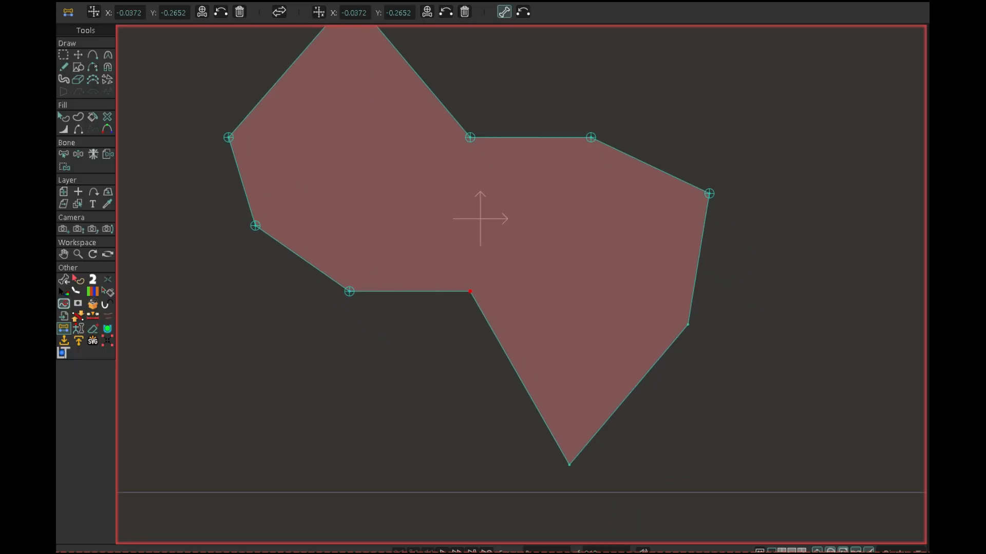
click(504, 12)
click(505, 11)
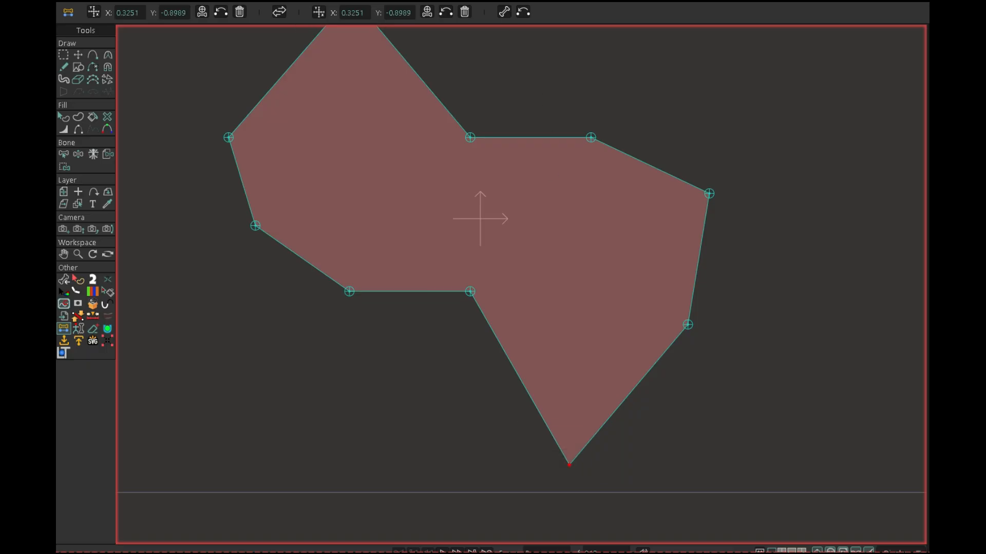
click(504, 11)
- Bind the polygon's topmost vertex to its own bone and test it by moving that bone with Manipulate Bones
scroll(519, 175, down, 2)
scroll(518, 195, up, 1)
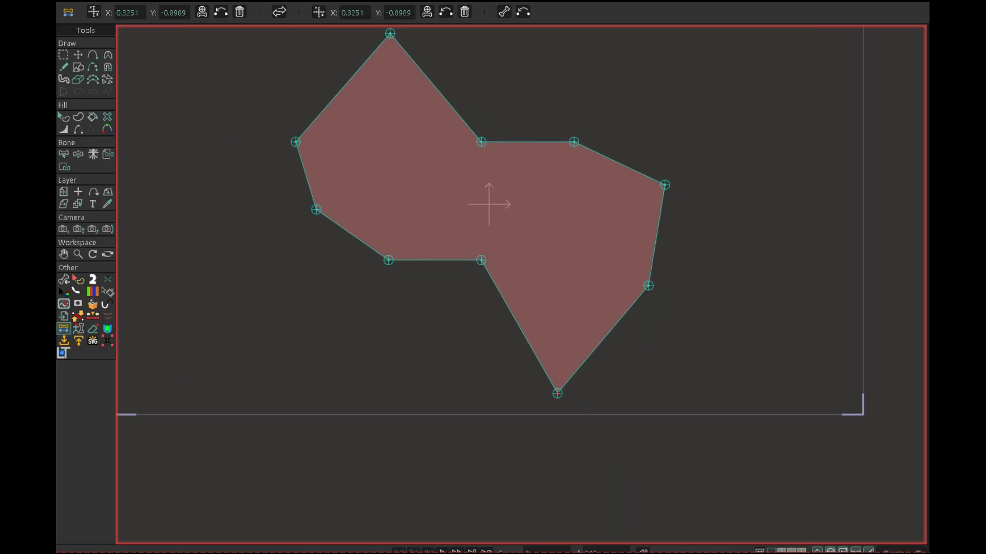
drag(350, 87, 346, 117)
scroll(436, 150, up, 1)
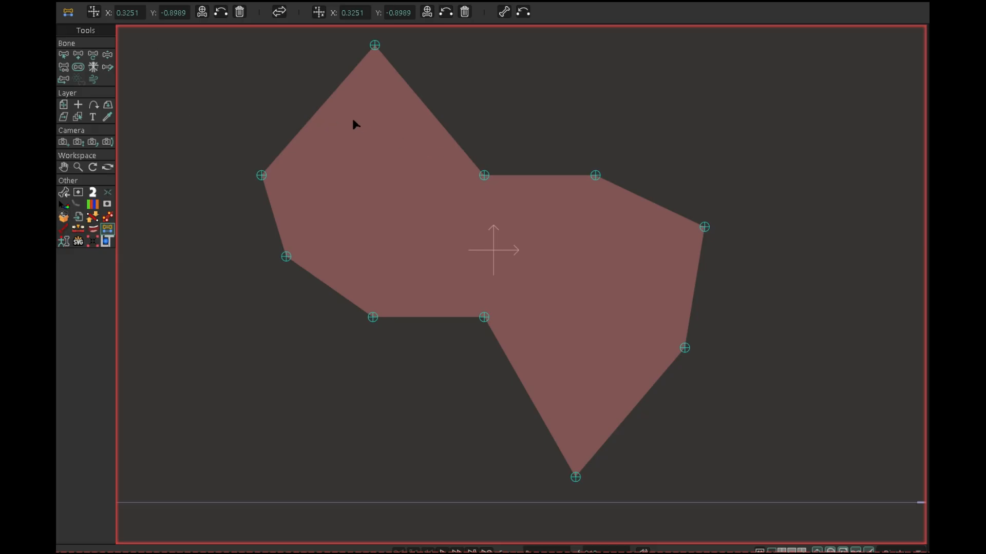
drag(354, 121, 345, 124)
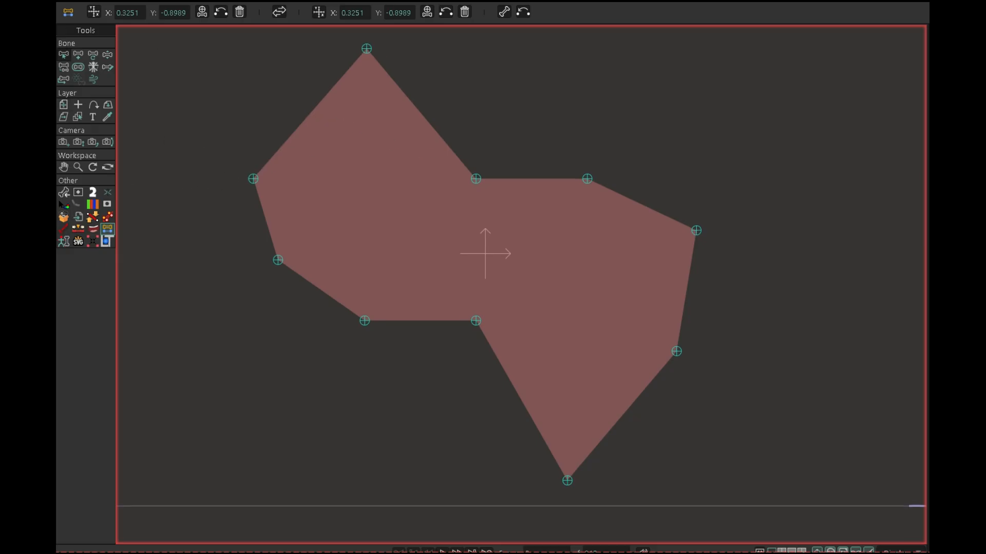
click(64, 55)
drag(407, 94, 437, 152)
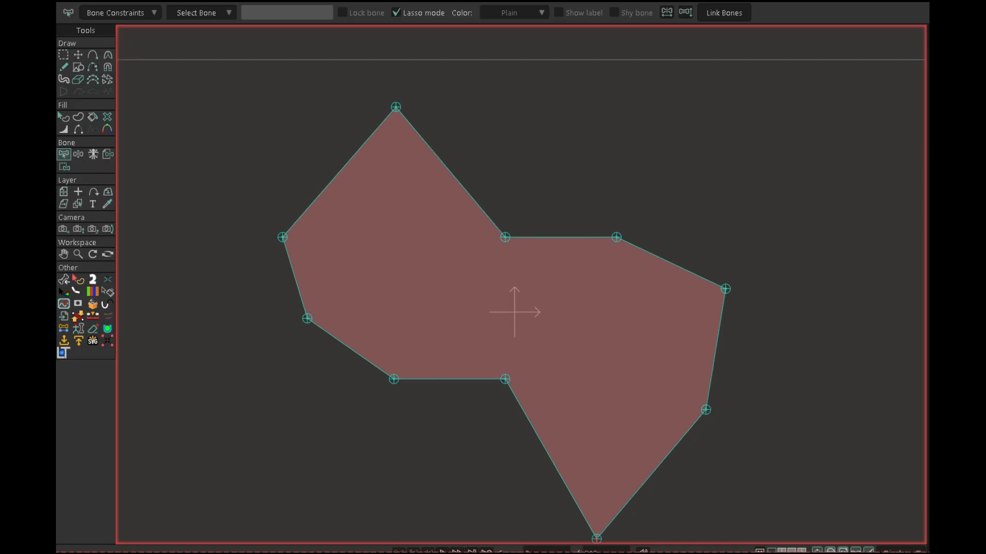
key(i)
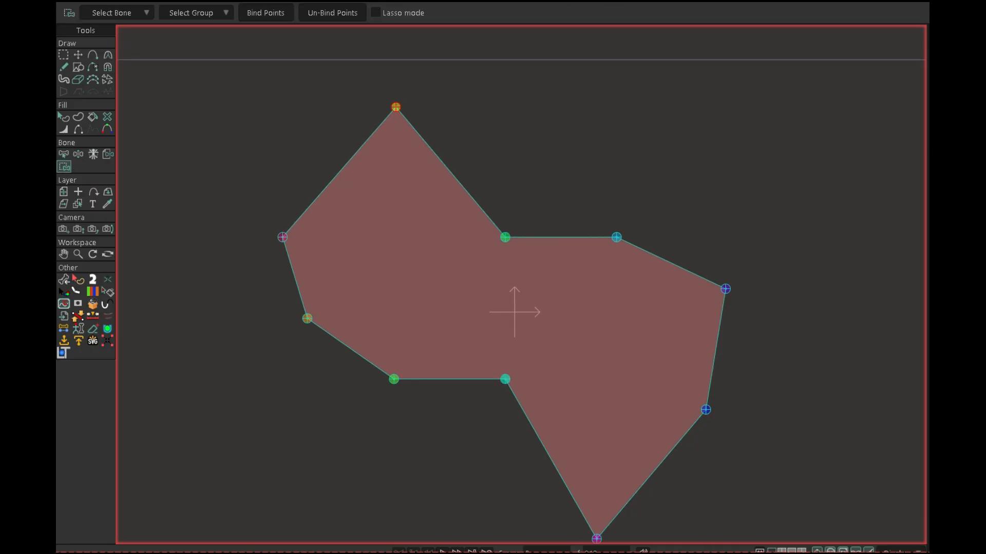
drag(370, 86, 435, 140)
click(265, 13)
click(78, 154)
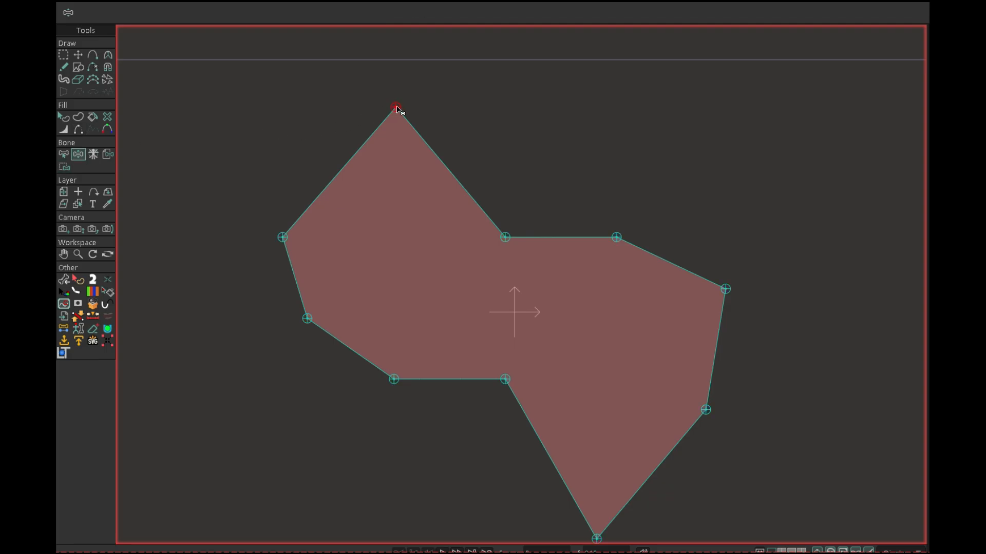
drag(397, 108, 385, 165)
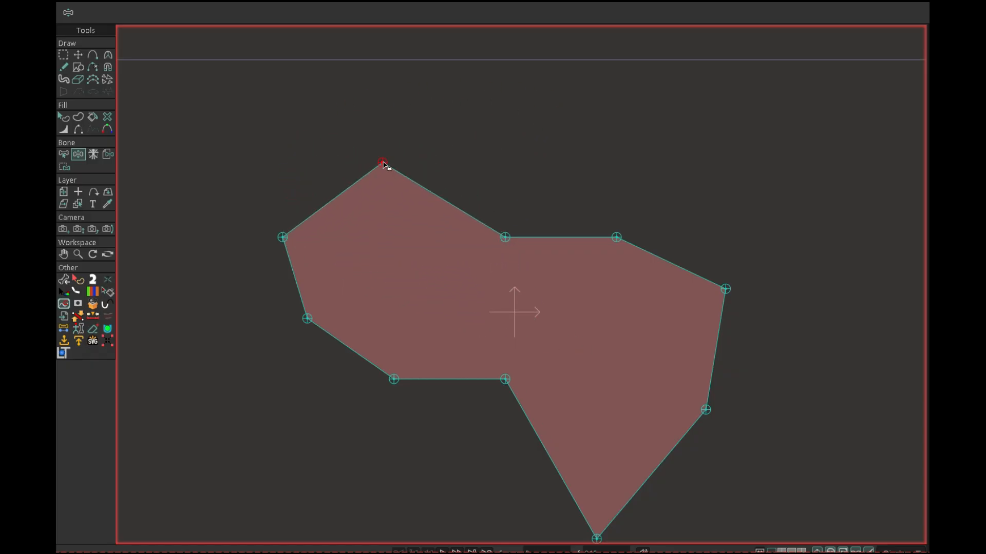
- Bind the leftmost vertex and the vertex just below it to the bones at their positions
click(64, 154)
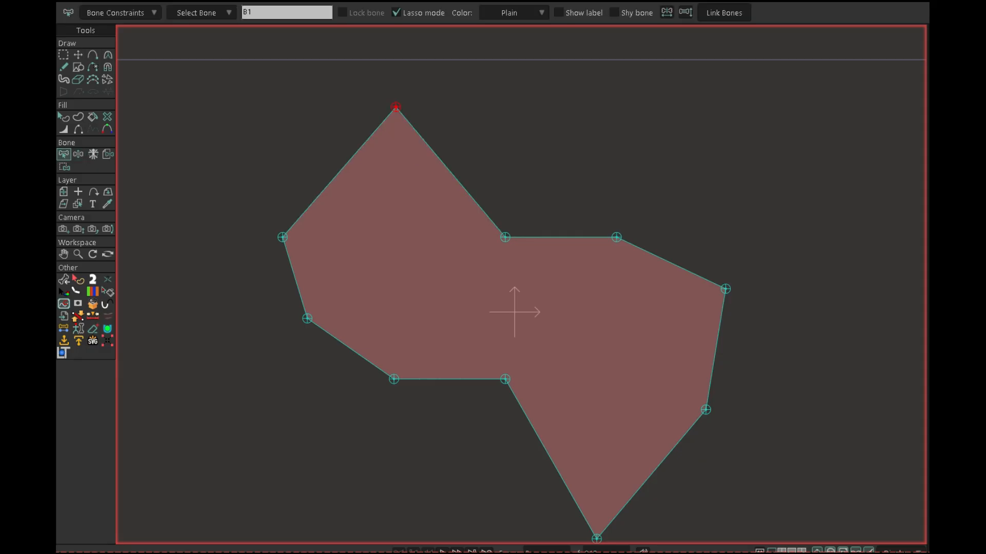
click(282, 237)
key(i)
drag(229, 227, 315, 262)
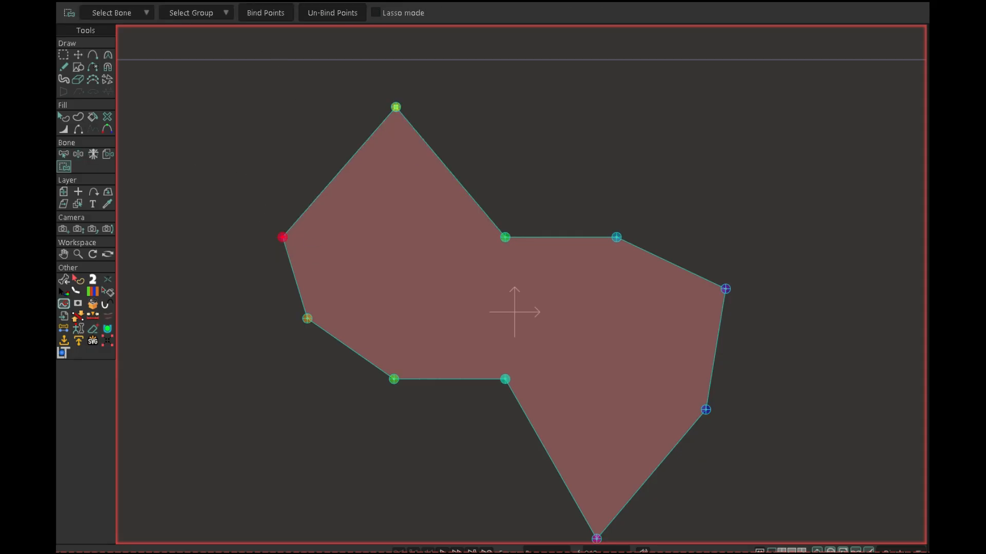
key(z)
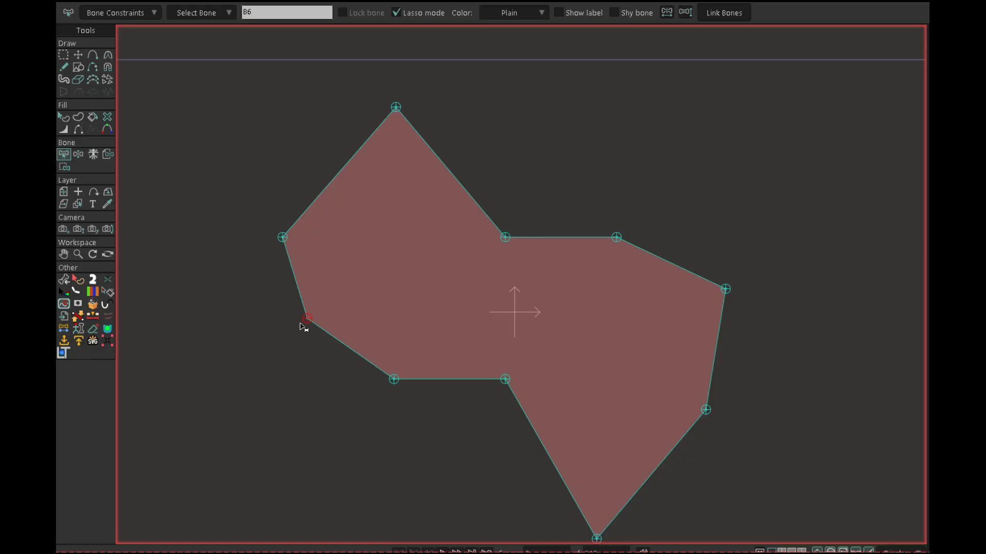
key(i)
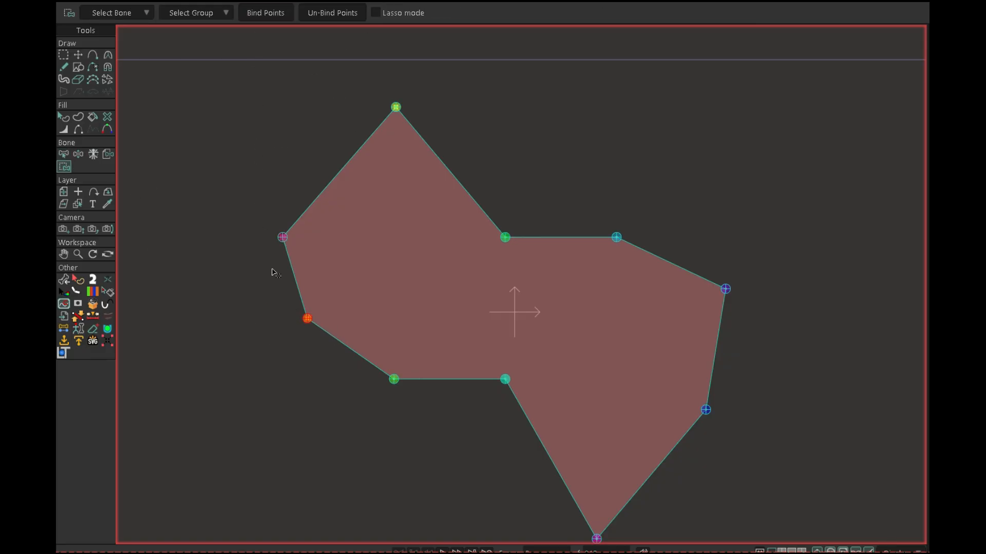
- Bind each of the two vertices along the lower horizontal edge to the bone at its position
key(z)
click(394, 380)
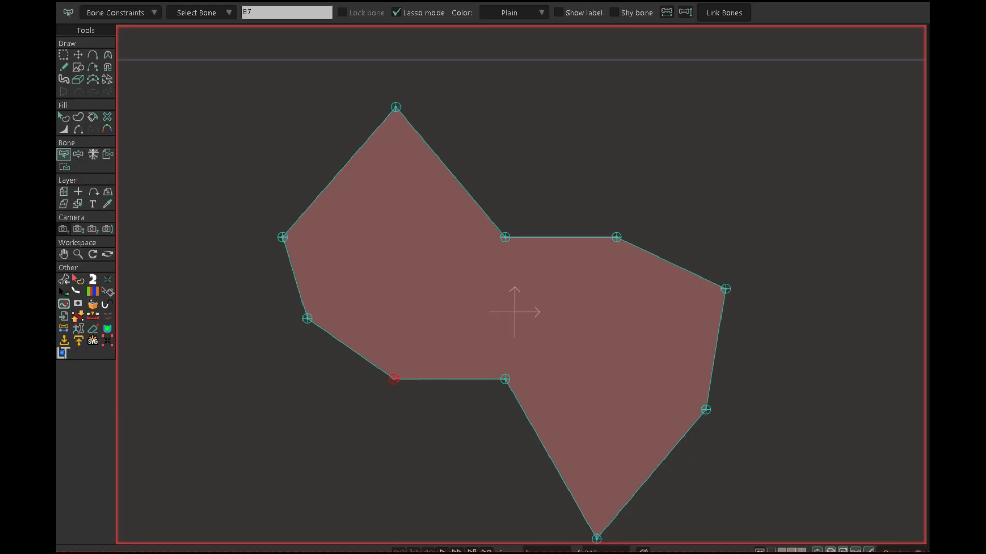
key(i)
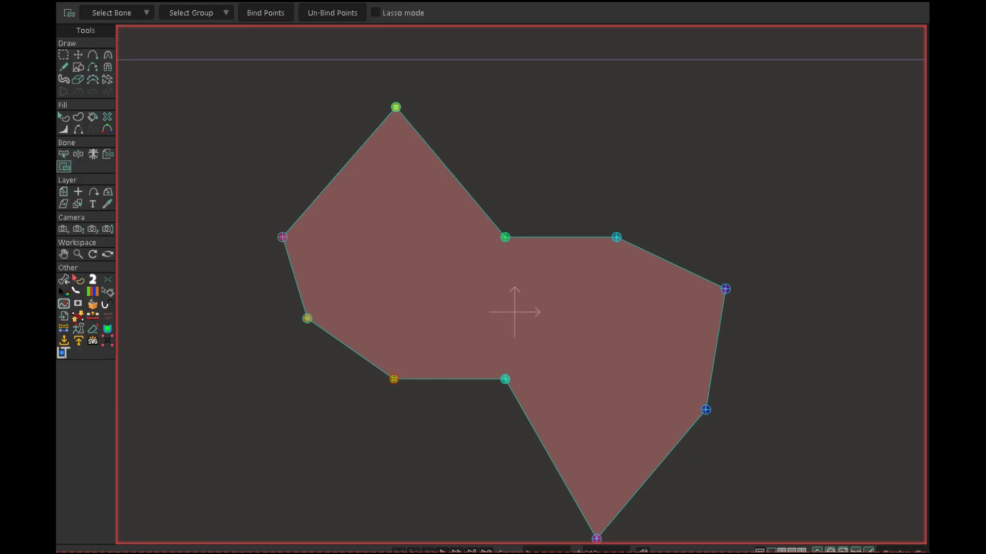
key(z)
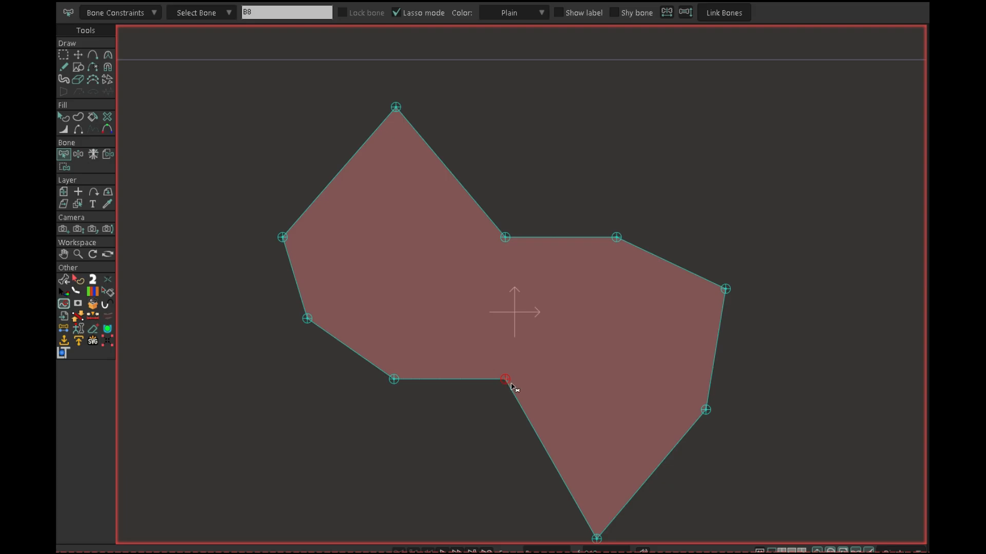
key(i)
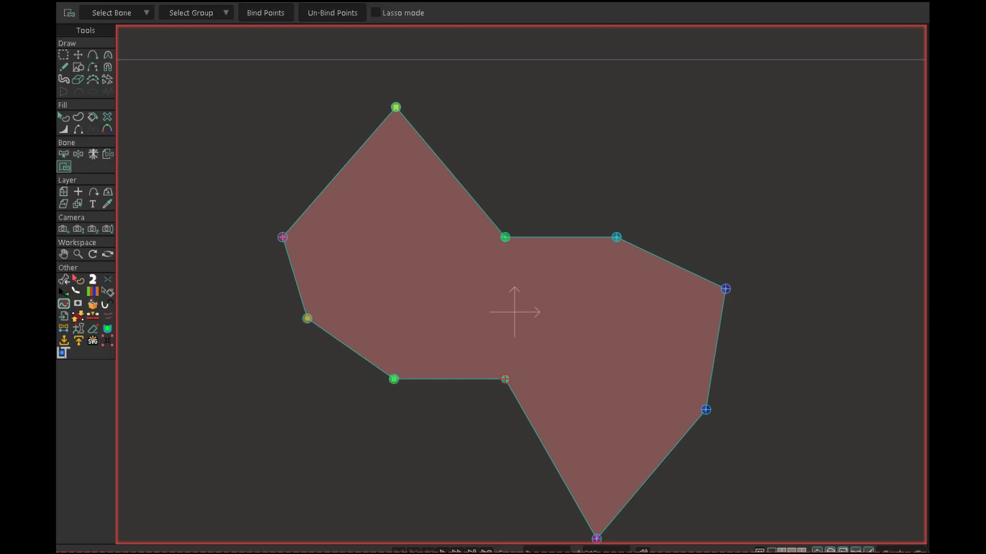
- Bind the polygon's bottom tip vertex to bone B10
drag(574, 439, 502, 326)
key(z)
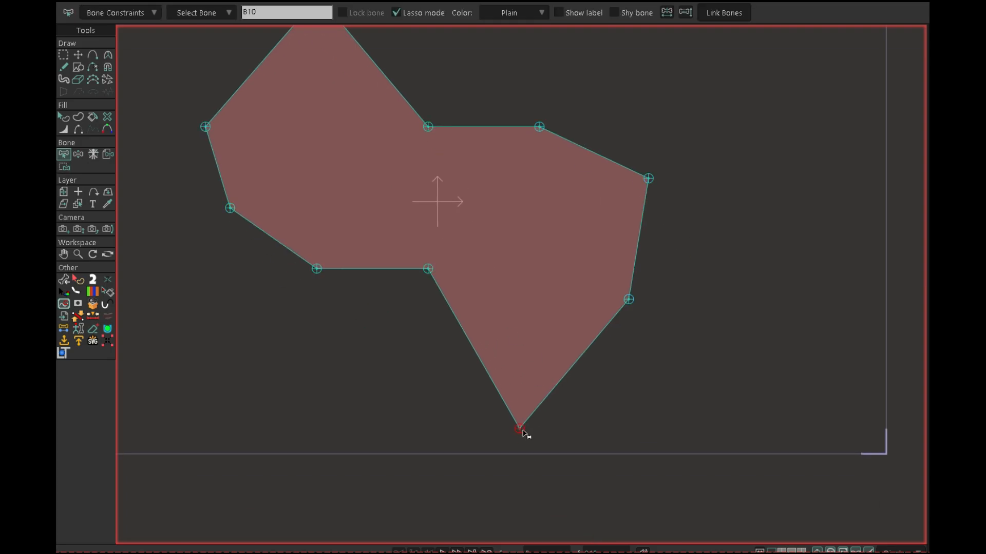
key(i)
drag(511, 410, 541, 444)
click(269, 13)
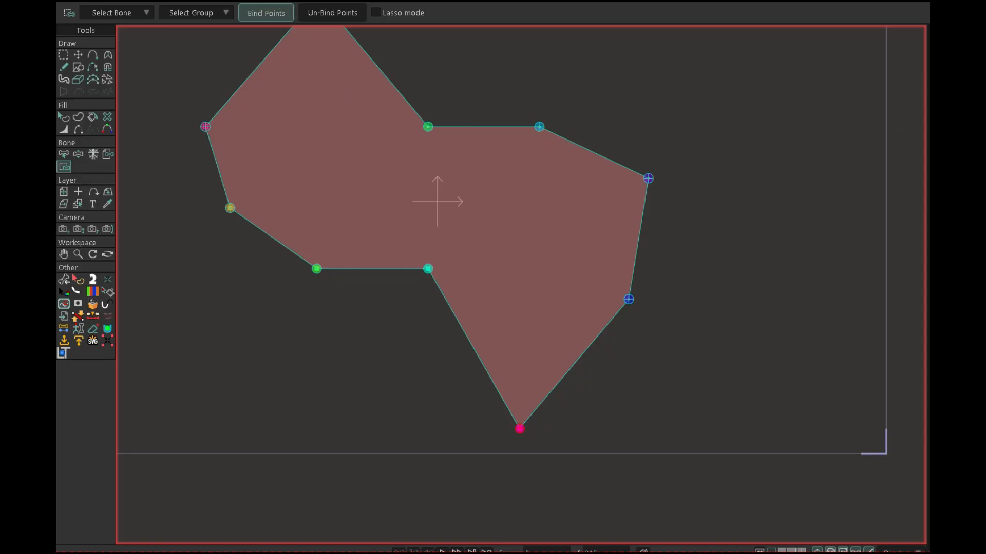
- Bind the lower-right vertex to bone B9, and the rightmost vertex above it to its own bone
key(z)
key(i)
drag(608, 286, 655, 328)
click(265, 13)
key(z)
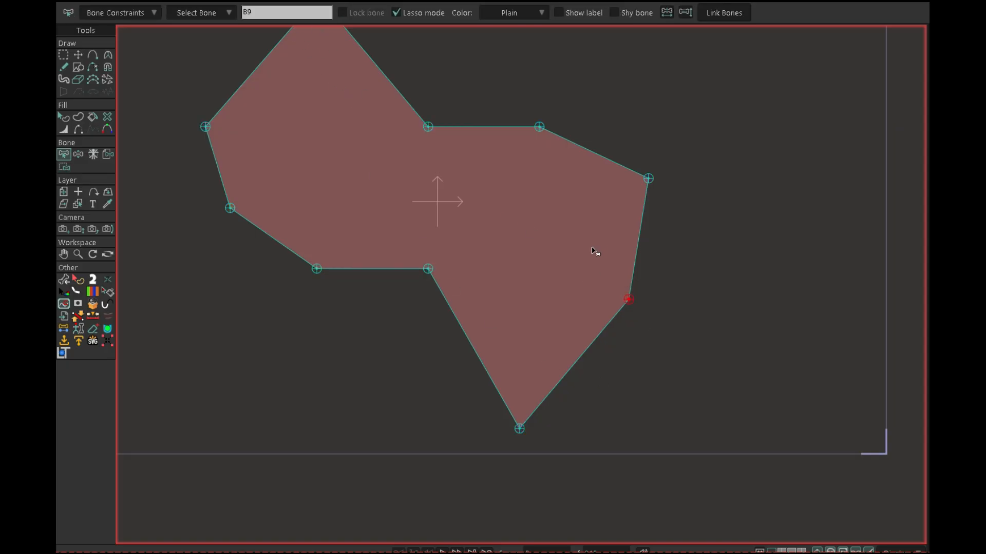
key(i)
drag(628, 160, 671, 214)
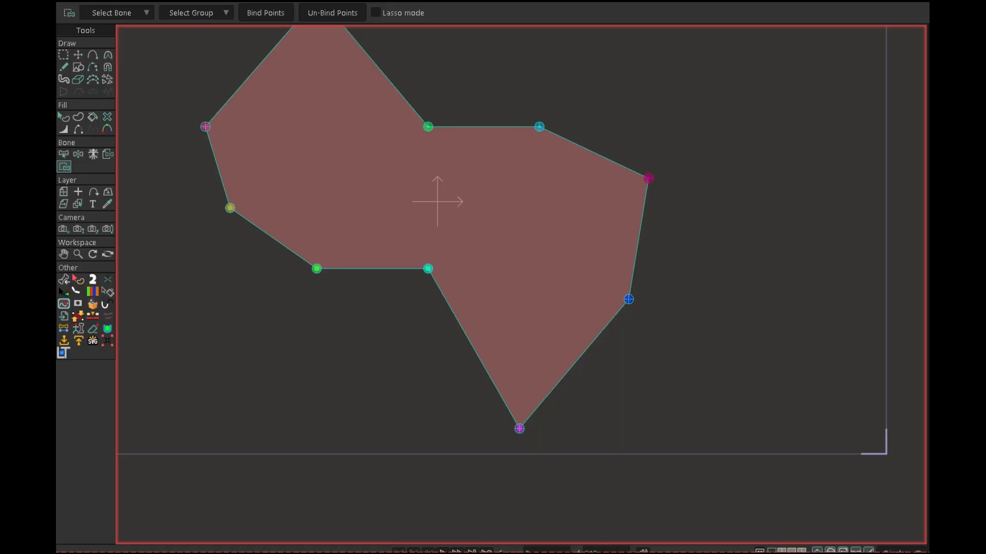
- Bind the right vertex of the upper horizontal edge to bone B3 and the left one to B2
key(b)
click(545, 129)
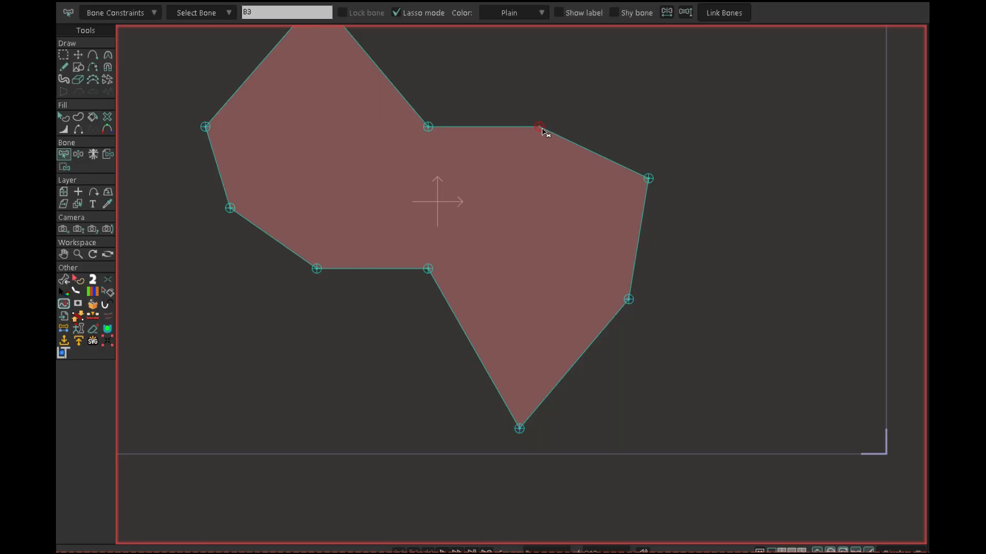
key(i)
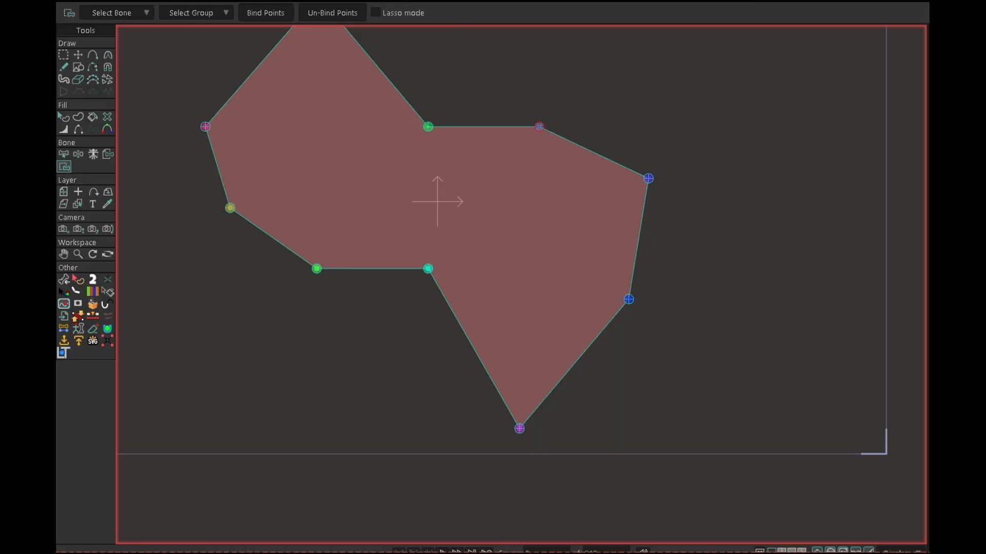
key(b)
click(430, 130)
key(i)
- Reshape the polygon with Manipulate Bones by raising bone B2, lowering the topmost bone, and moving the left-side and lower-edge bones inward
scroll(537, 161, down, 3)
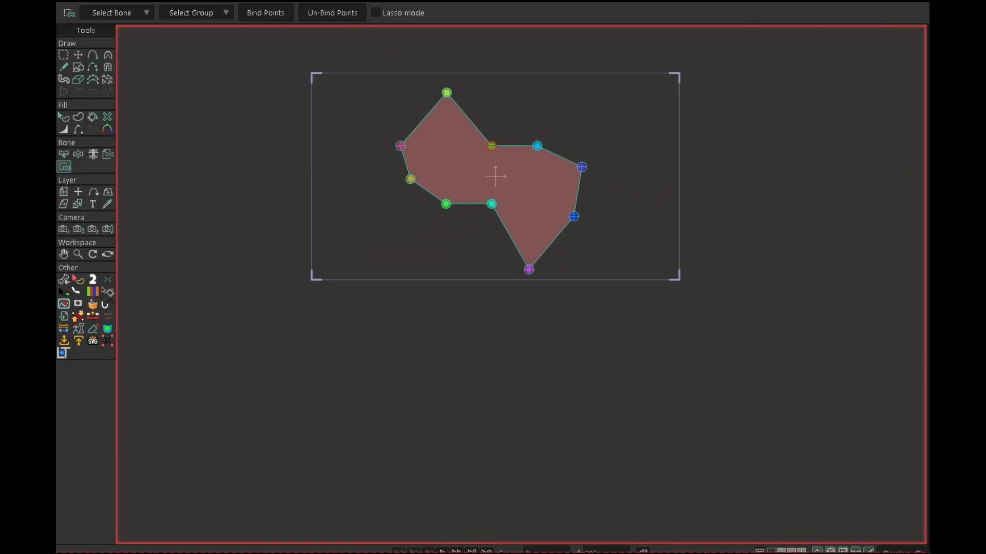
scroll(440, 215, up, 2)
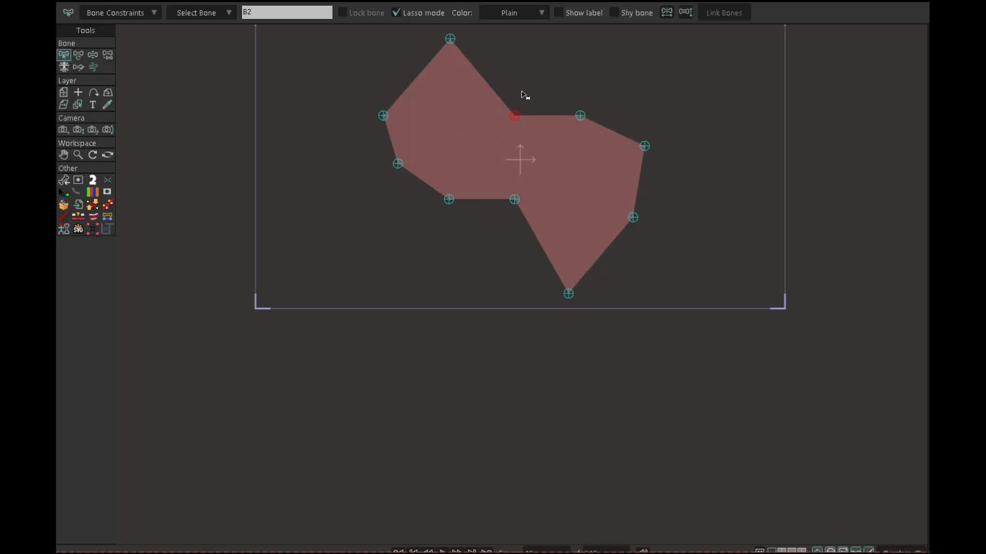
click(92, 54)
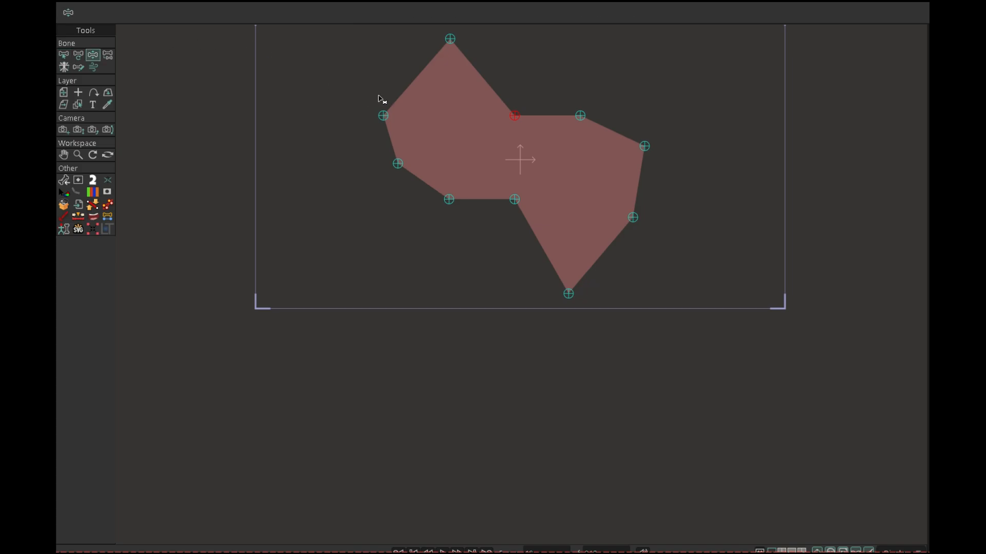
drag(514, 115, 522, 60)
drag(450, 38, 432, 84)
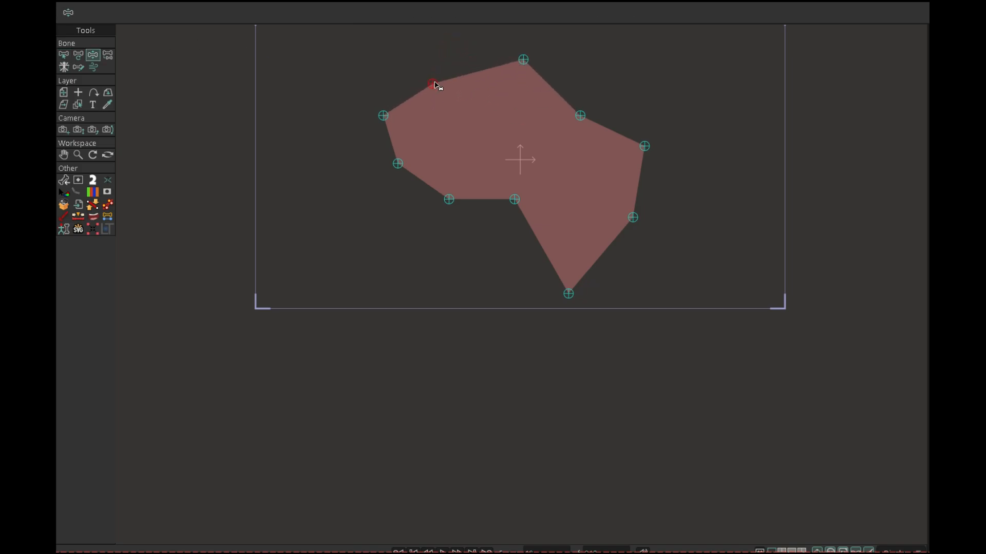
drag(383, 115, 415, 124)
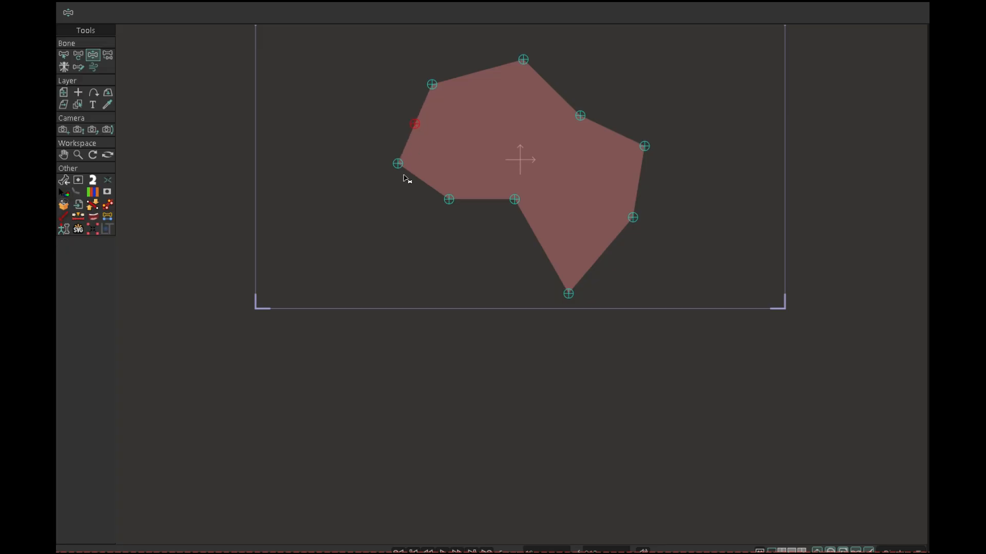
drag(396, 163, 434, 159)
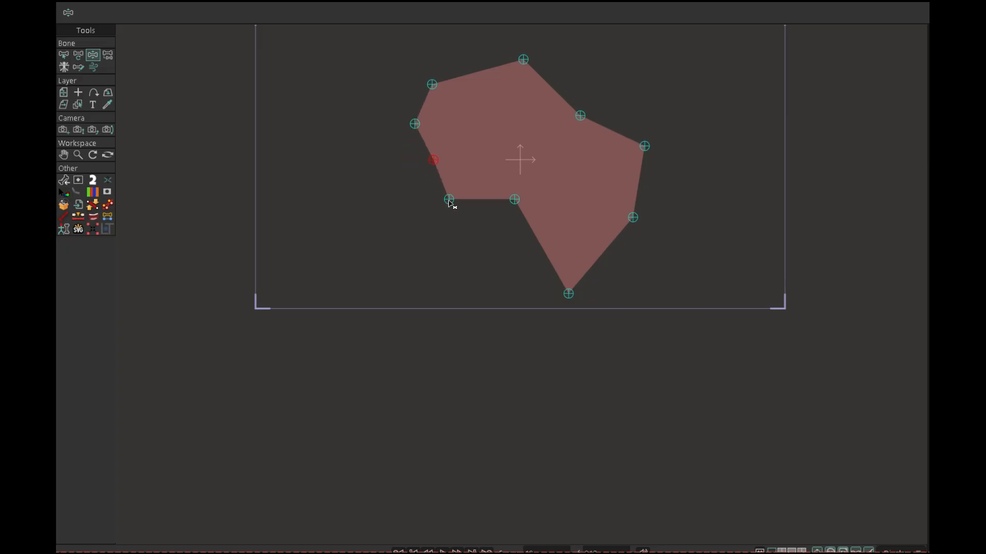
drag(449, 200, 552, 219)
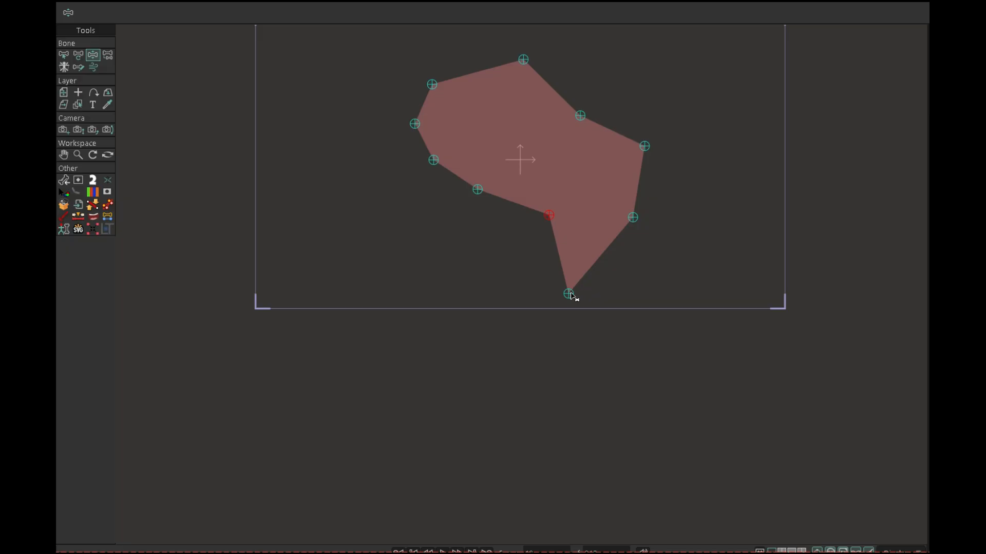
- Move the bottom-tip bone up and right, adjust the lower-right bone, and shift the rightmost and upper-edge bones left
drag(569, 294, 614, 255)
drag(630, 220, 643, 193)
drag(642, 149, 600, 154)
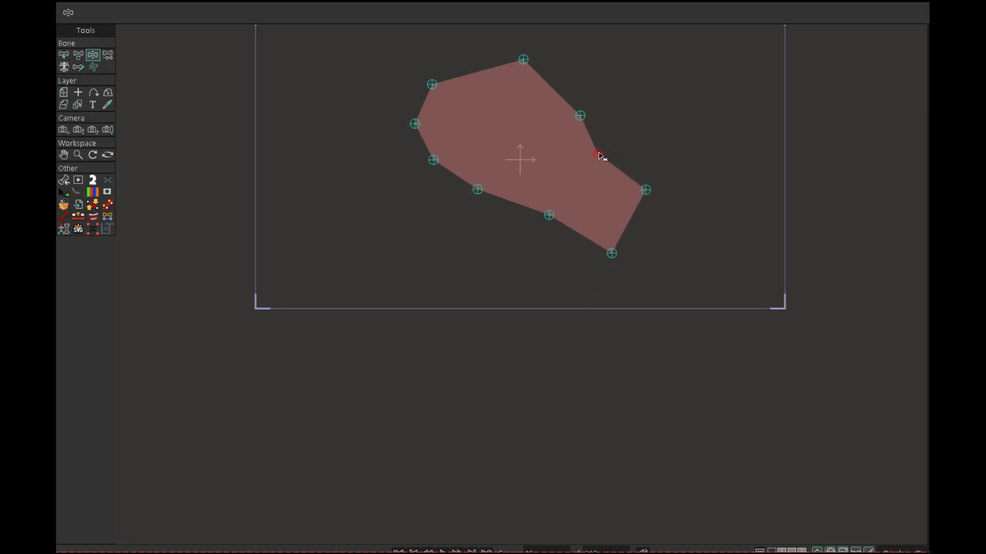
drag(582, 116, 536, 117)
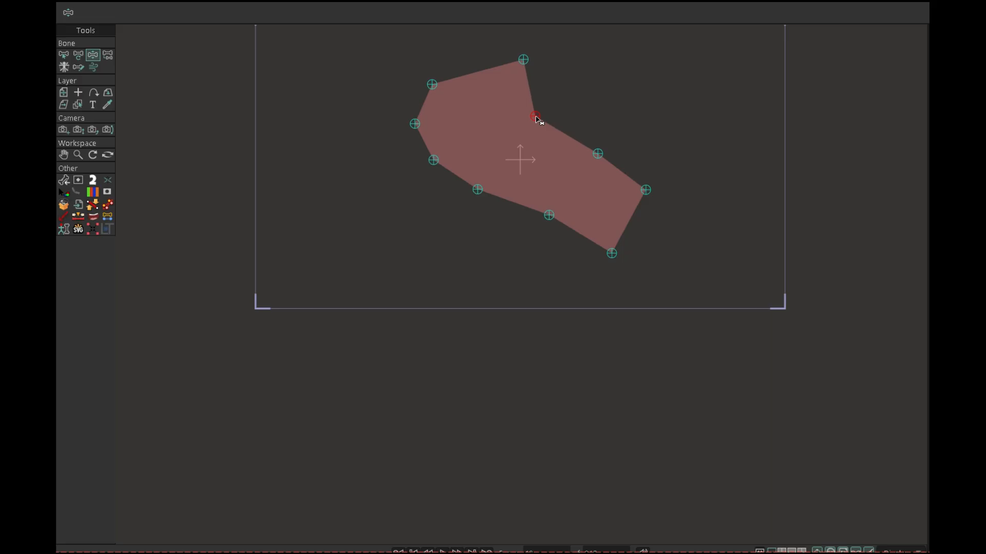
- Step backward through the timeline frames to review how the bound shape morphs between poses
key(Left)
key(Left)
key(Left)
key(Left)
key(Left)
key(Left)
key(Left)
key(Left)
key(Left)
key(Left)
key(Left)
key(Left)
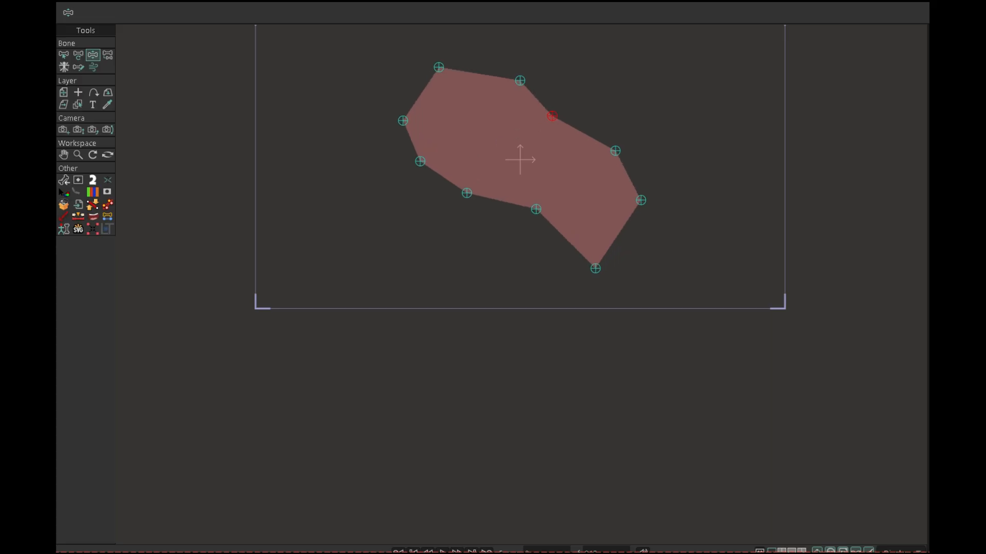
- Advance the timeline for a new pose, pull the upper-left and lower-edge bones toward the shape's centre, and lower the two leftmost bones
key(Right)
key(Right)
key(Right)
key(Right)
key(Right)
key(Right)
key(Right)
key(Right)
key(Right)
key(Right)
key(Right)
key(Right)
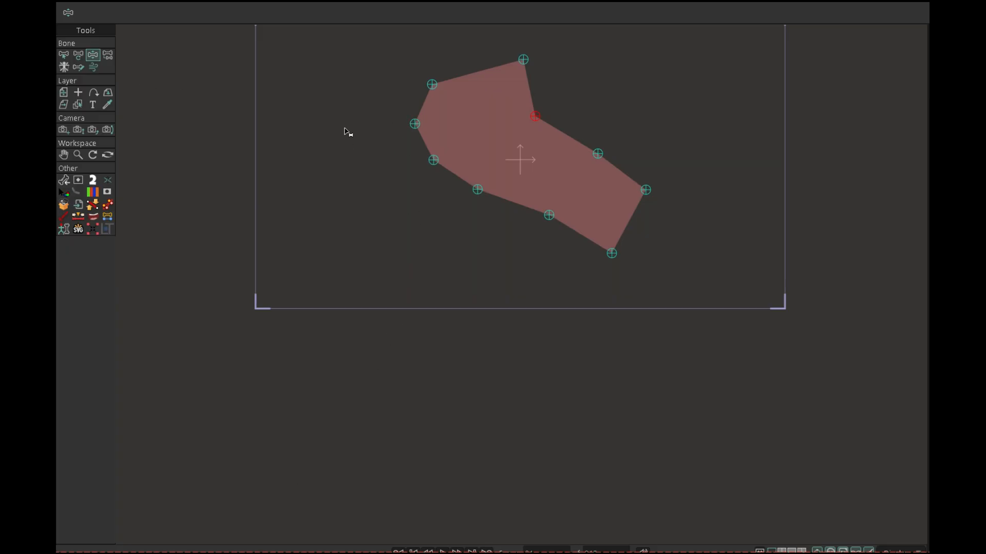
drag(432, 84, 498, 139)
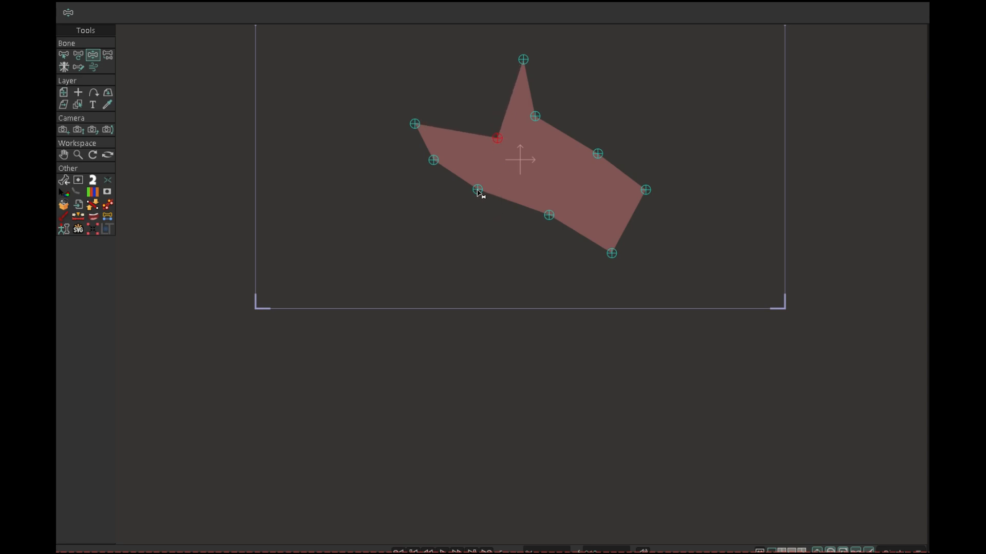
drag(478, 191, 523, 178)
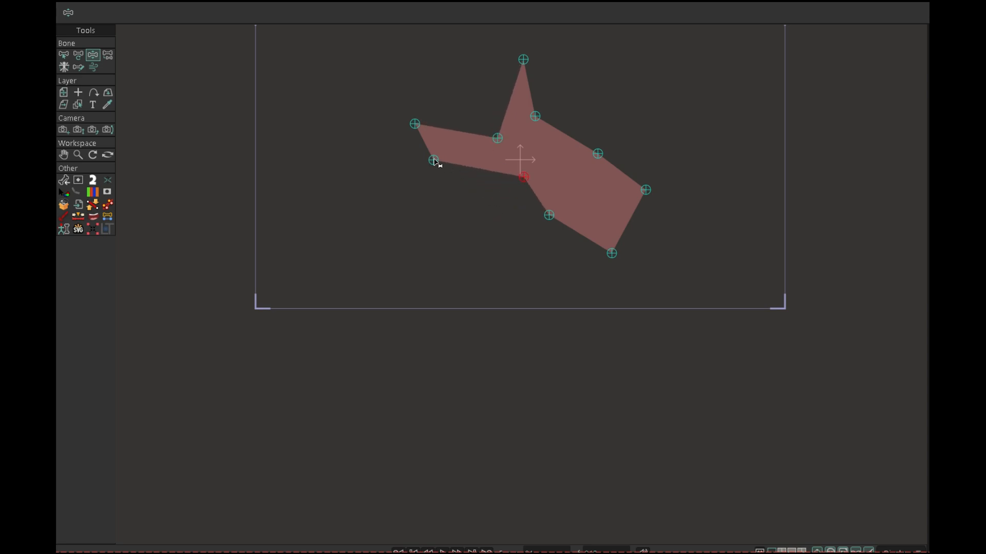
drag(433, 160, 445, 216)
drag(415, 124, 416, 179)
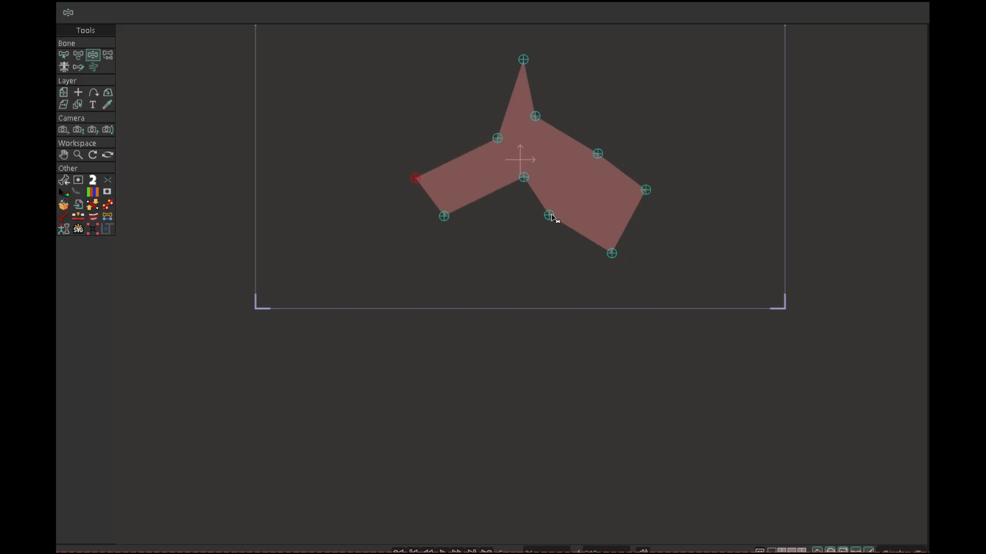
- Move the bottom bone left, pull the right-side bones inward, raise the upper-edge bone up and right, and lower the topmost bone
drag(549, 216, 516, 232)
drag(612, 254, 566, 207)
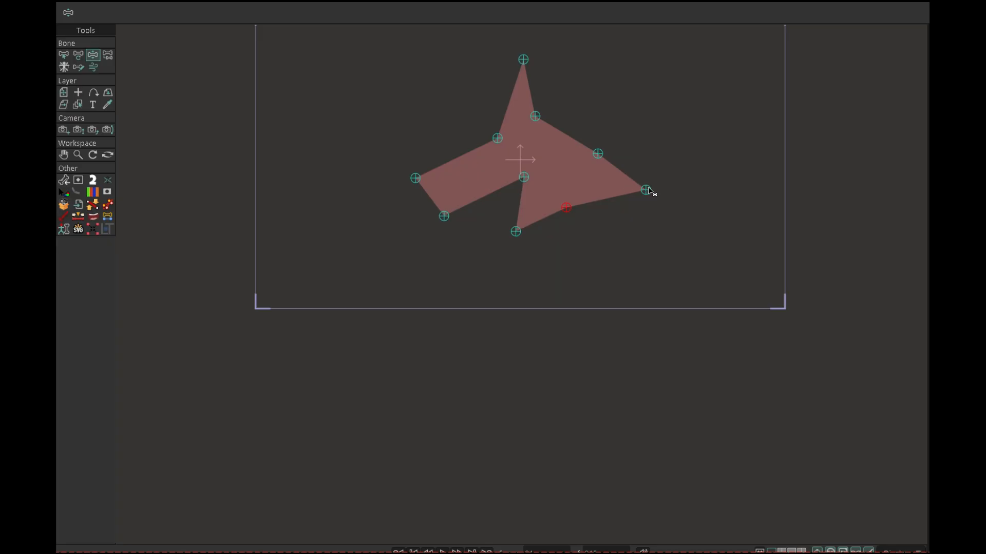
drag(647, 191, 594, 93)
click(524, 60)
drag(523, 60, 523, 103)
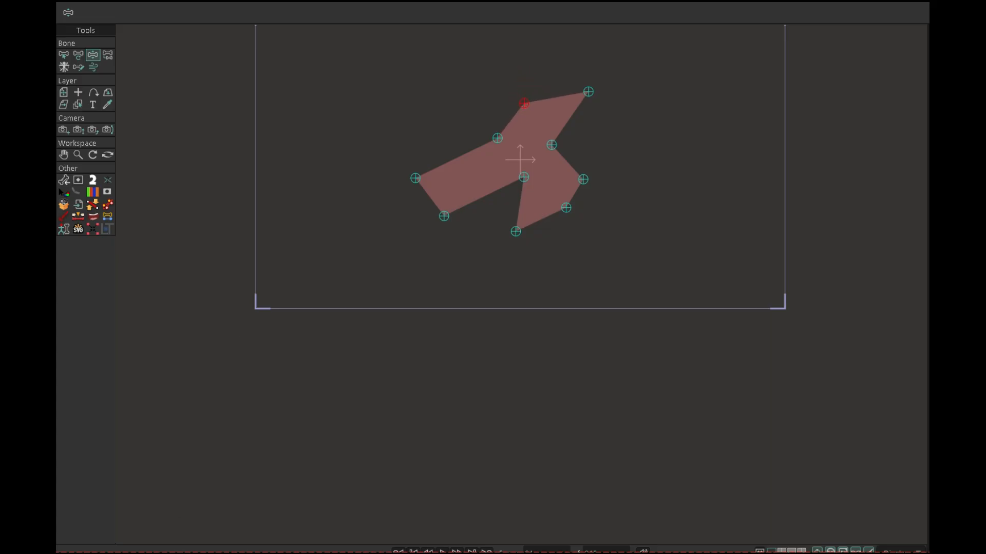
- Step back and forth through the timeline frames to examine how the bound shape morphs from the original pose to the new one
key(Left)
key(Left)
key(Left)
key(Left)
key(Left)
key(Left)
key(Left)
key(Left)
key(Left)
key(Left)
key(Left)
key(Left)
key(Left)
key(Left)
key(Left)
key(Left)
key(Left)
key(Left)
key(Left)
key(Left)
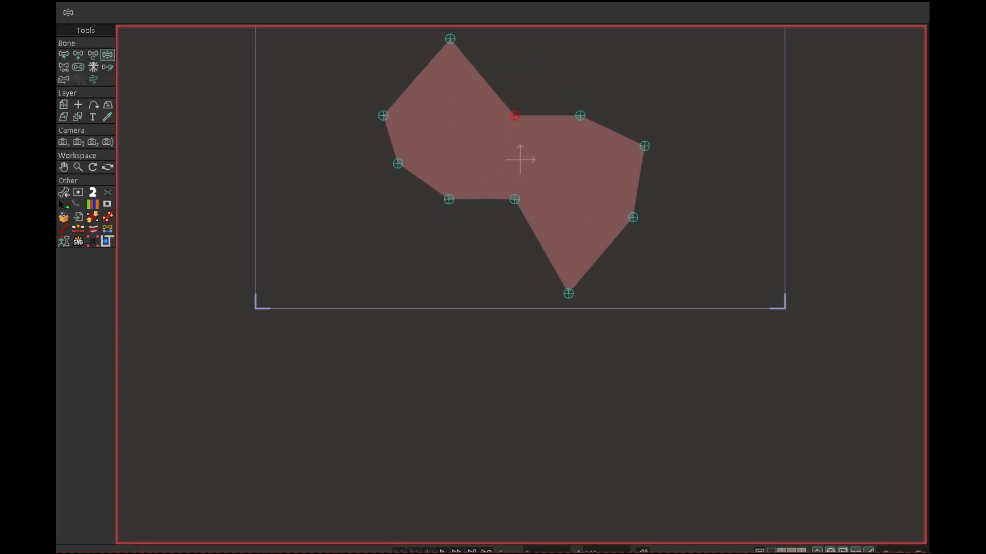
key(Right)
key(Right)
key(Right)
key(Right)
key(Right)
key(Right)
key(Right)
key(Right)
key(Right)
key(Right)
key(Right)
key(Right)
key(Right)
key(Right)
key(Right)
key(Right)
key(Right)
key(Right)
key(Right)
key(Right)
key(Left)
key(Left)
key(Left)
key(Left)
key(Left)
key(Left)
key(Left)
key(Left)
key(Left)
key(Left)
key(Left)
key(Left)
key(Left)
key(Left)
key(Left)
key(Left)
key(Left)
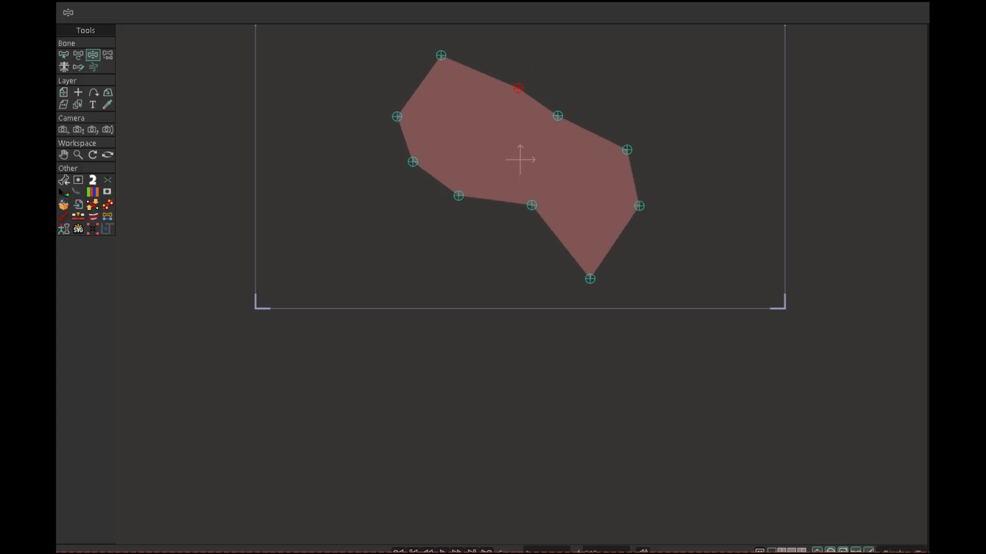
key(Left)
key(Left)
key(Left)
key(Left)
key(Left)
key(Left)
key(Right)
key(Right)
key(Right)
key(Right)
key(Right)
key(Right)
key(Right)
key(Right)
key(Right)
key(Right)
key(Right)
key(Right)
key(Right)
key(Right)
key(Right)
key(Right)
key(Right)
key(Right)
key(Right)
key(Right)
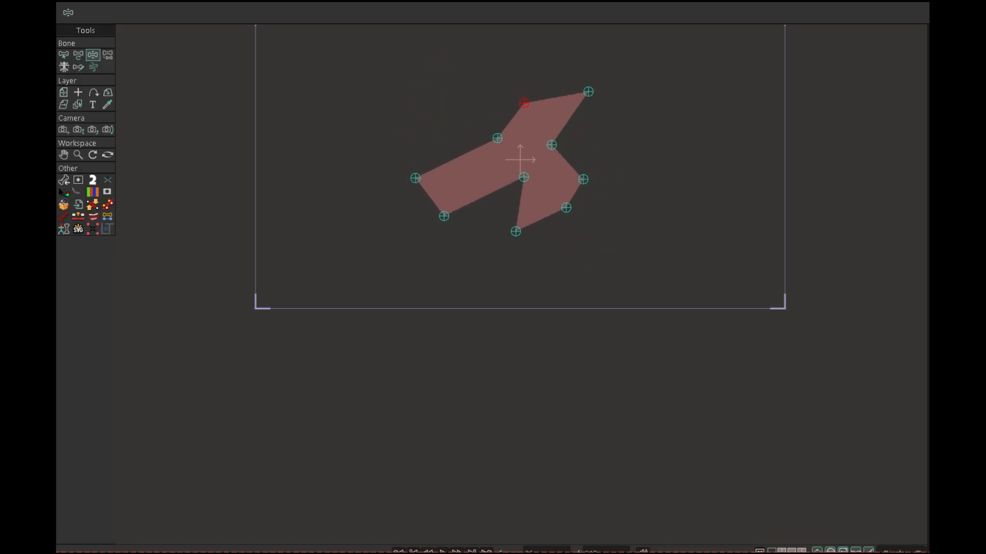
key(Left)
key(Left)
key(Left)
key(Left)
key(Left)
key(Left)
key(Left)
key(Left)
key(Left)
key(Left)
key(Left)
key(Left)
key(Left)
key(Left)
key(Left)
key(Left)
key(Left)
key(Left)
key(Left)
key(Left)
key(Right)
key(Right)
key(Right)
key(Right)
key(Right)
key(Right)
key(Right)
key(Right)
key(Right)
key(Right)
key(Right)
key(Right)
key(Right)
key(Right)
key(Right)
key(Right)
key(Right)
key(Right)
key(Right)
key(Right)
key(Left)
key(Left)
key(Left)
key(Left)
key(Left)
key(Left)
key(Left)
key(Left)
key(Left)
key(Left)
key(Left)
key(Left)
key(Left)
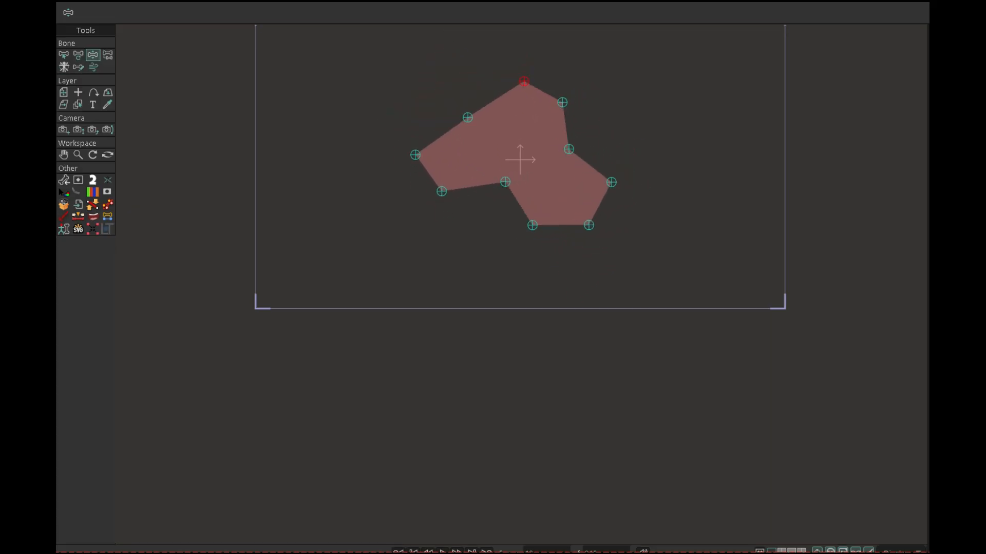
- Step repeatedly through the timeline in both directions and return to frame 0, comparing the shape's original form with its other poses
key(Left)
key(Left)
key(Left)
key(Left)
key(Left)
key(Right)
key(Right)
key(Right)
key(Right)
key(Right)
key(Right)
key(Right)
key(Right)
key(Right)
key(Left)
key(Left)
key(Left)
key(Left)
key(Left)
key(Left)
key(Left)
key(Left)
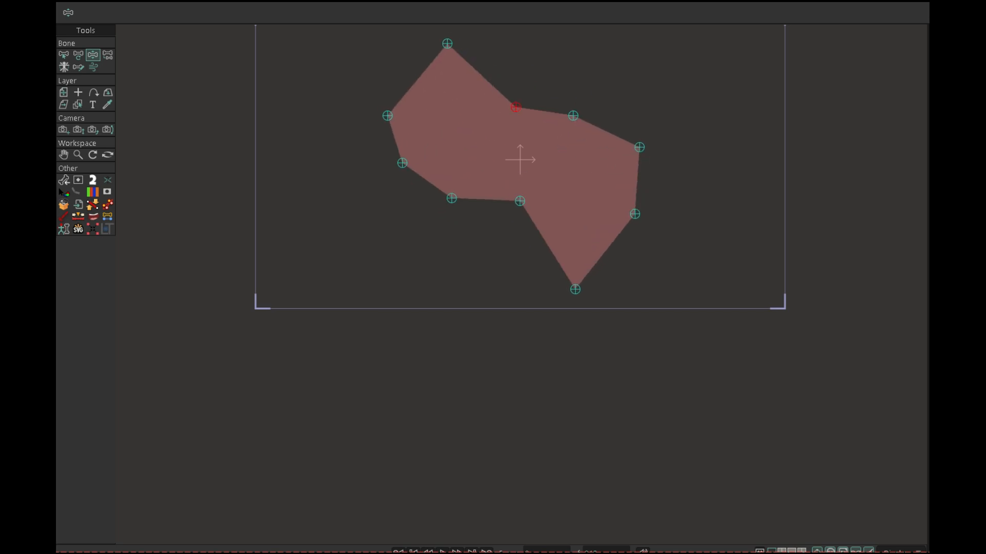
key(Left)
key(Left)
key(Left)
key(Left)
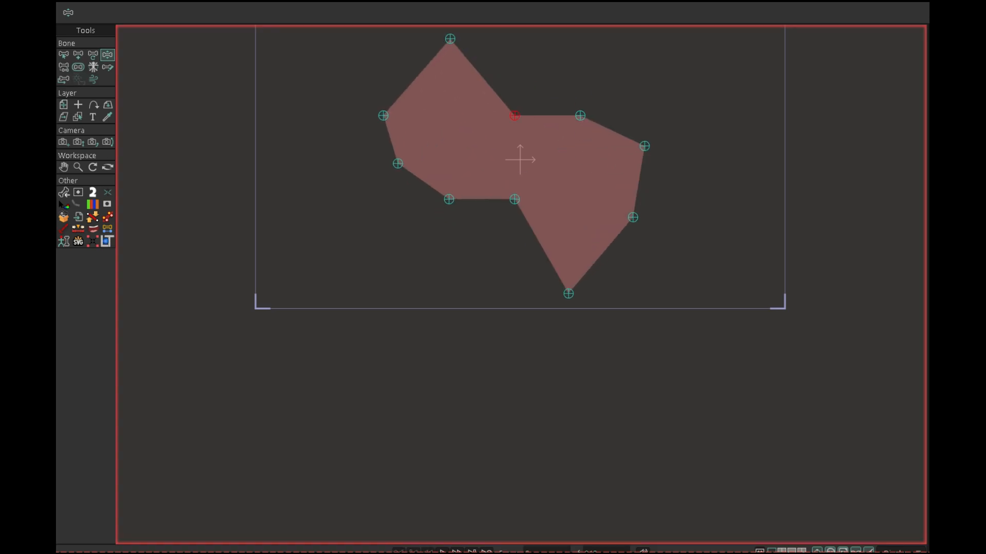
- Play the animation from frame 0 to the last pose, stop it, and rewind to the start
scroll(434, 441, down, 3)
scroll(430, 440, up, 2)
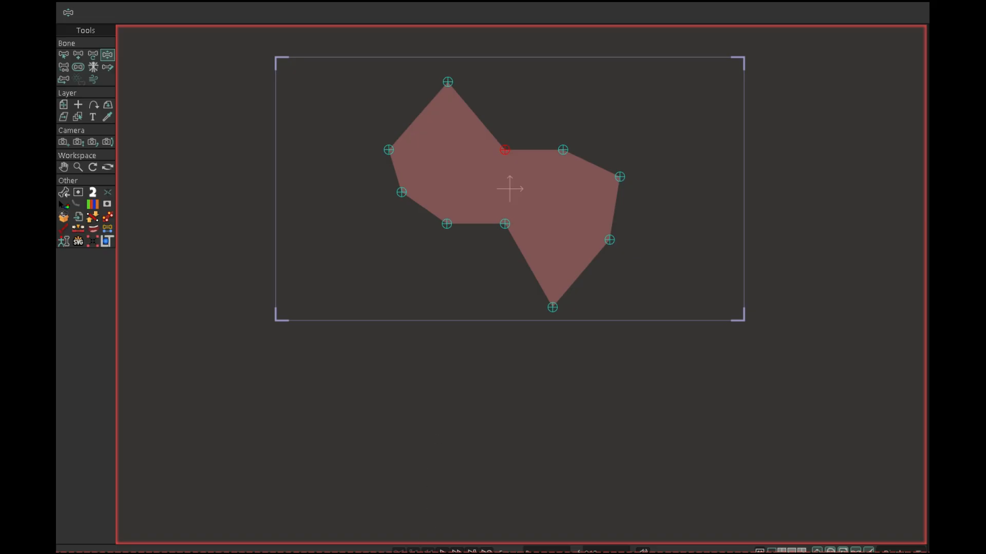
click(443, 552)
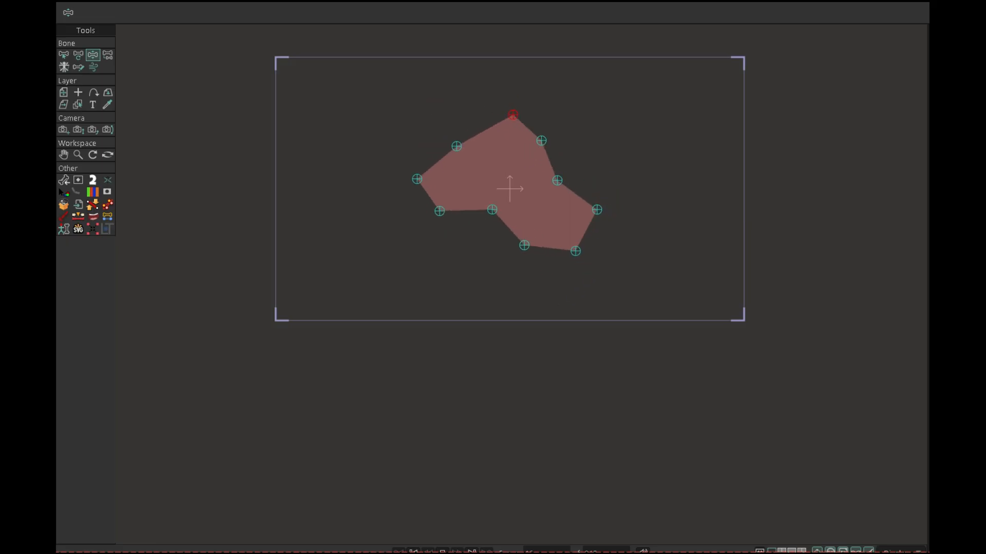
click(443, 552)
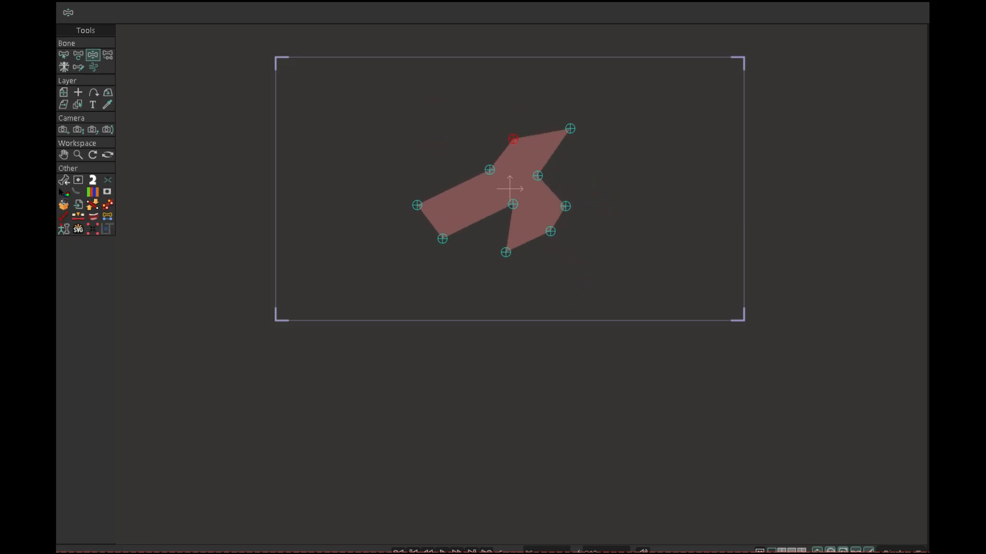
click(413, 551)
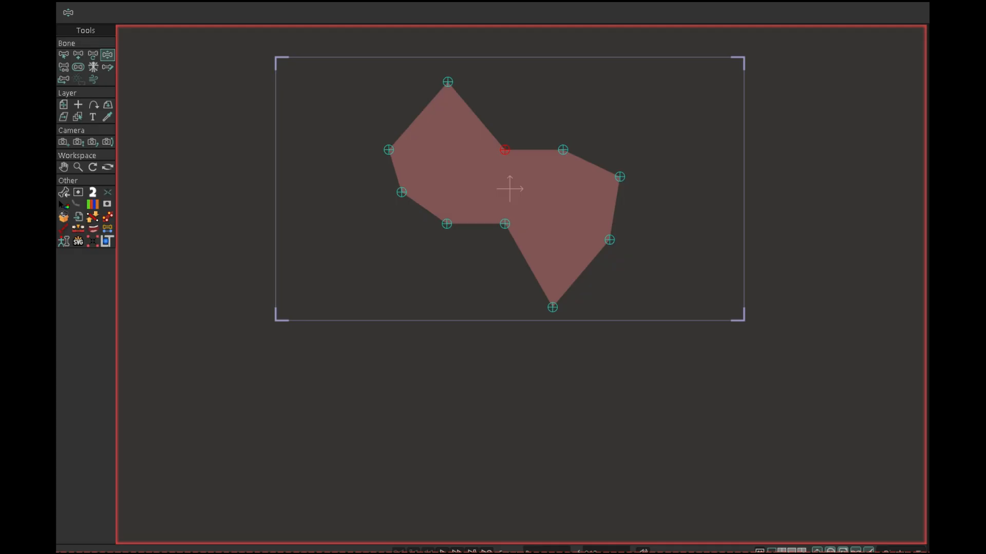
- At the last pose's frame, move the two topmost bones to the shape's upper left and pull the right notch bone to the far upper right
click(406, 553)
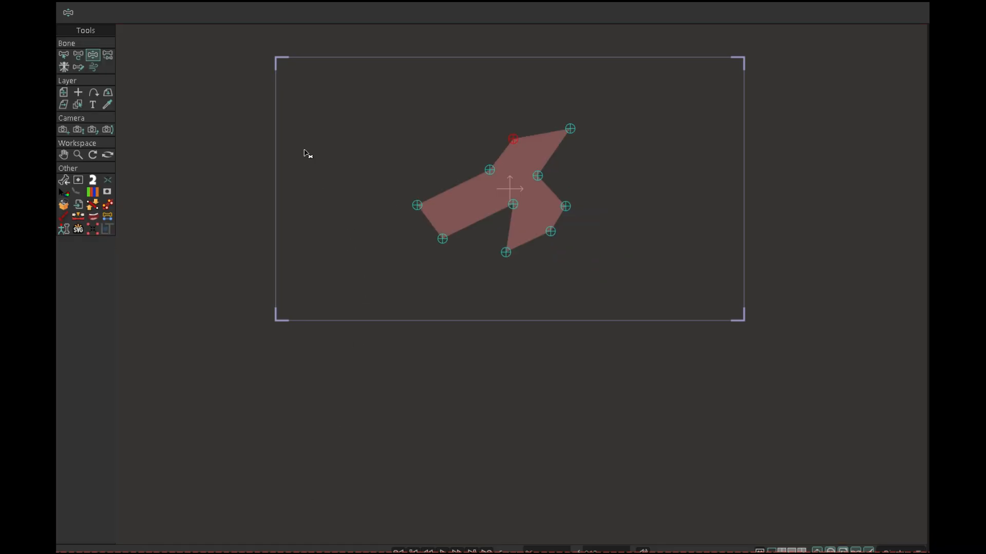
scroll(612, 209, up, 3)
drag(584, 206, 683, 217)
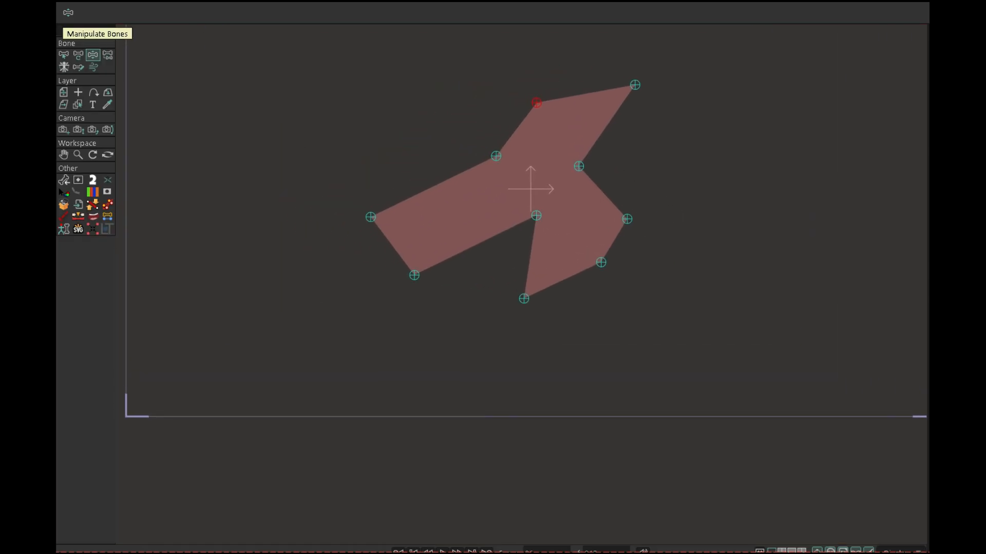
drag(536, 103, 421, 78)
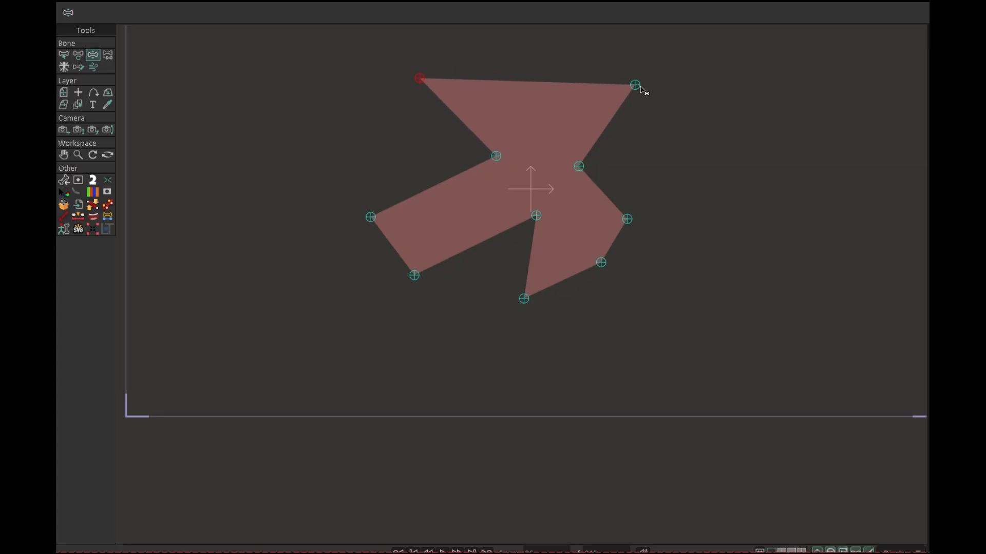
drag(635, 84, 481, 72)
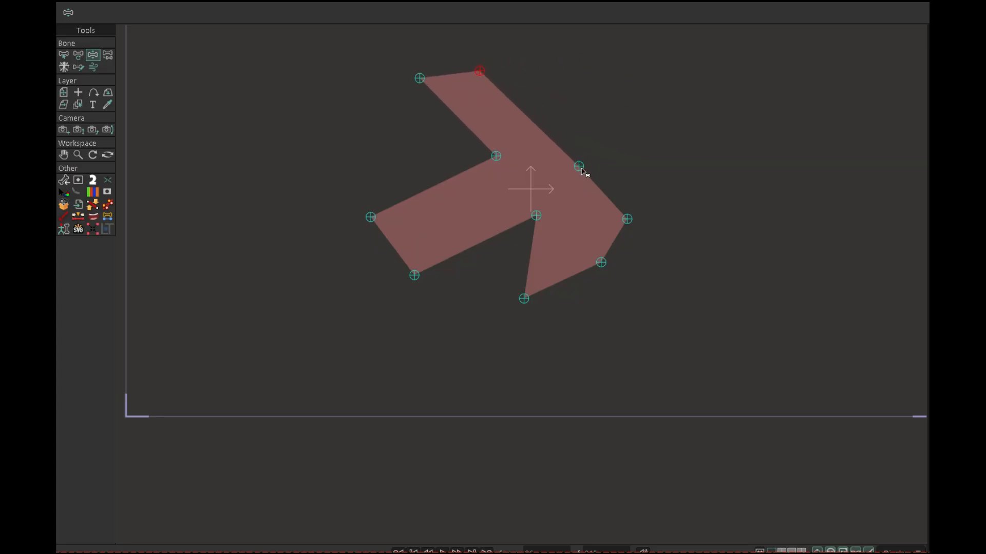
drag(579, 167, 668, 66)
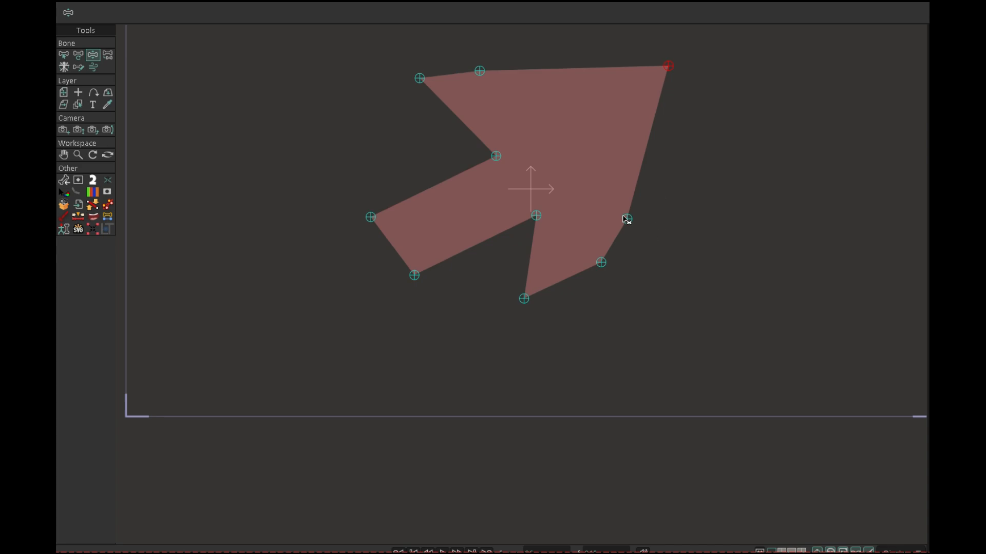
- Pull the right-side bone in toward the centre, and shift the lower and leftmost bones across to the shape's right and lower edges
drag(623, 217, 559, 129)
drag(604, 263, 660, 140)
drag(520, 301, 653, 194)
drag(535, 216, 664, 275)
drag(414, 275, 602, 234)
drag(371, 217, 537, 239)
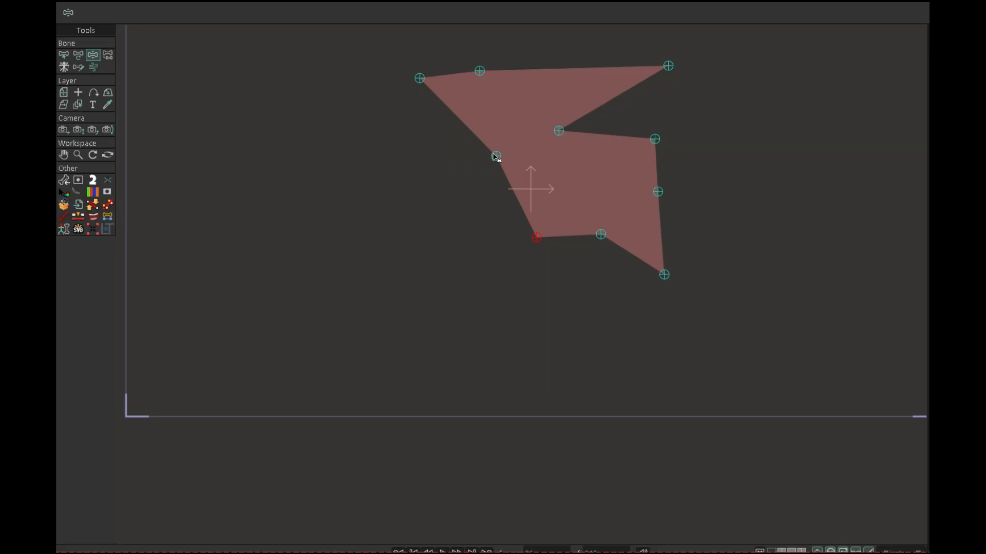
- Form a deep notch by moving the inner bones left, pull the left and right edge bones into a rounded outline, and raise the top-edge bone
drag(496, 156, 441, 188)
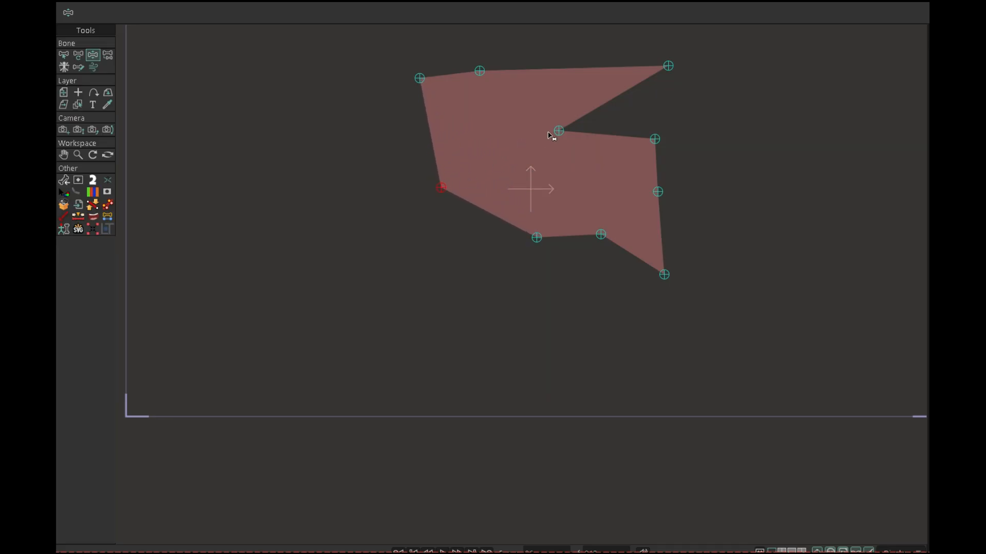
drag(559, 131, 477, 147)
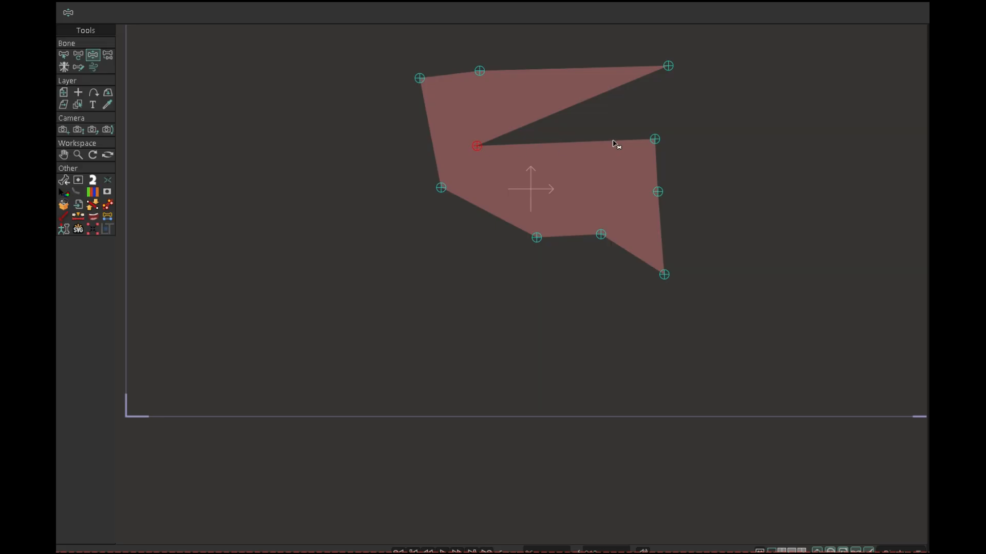
drag(655, 139, 559, 159)
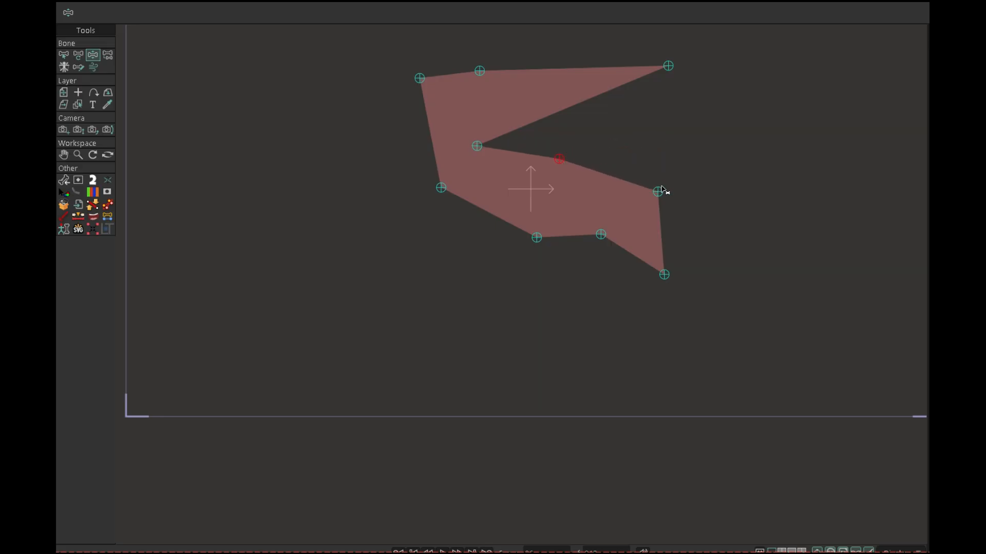
drag(660, 191, 629, 125)
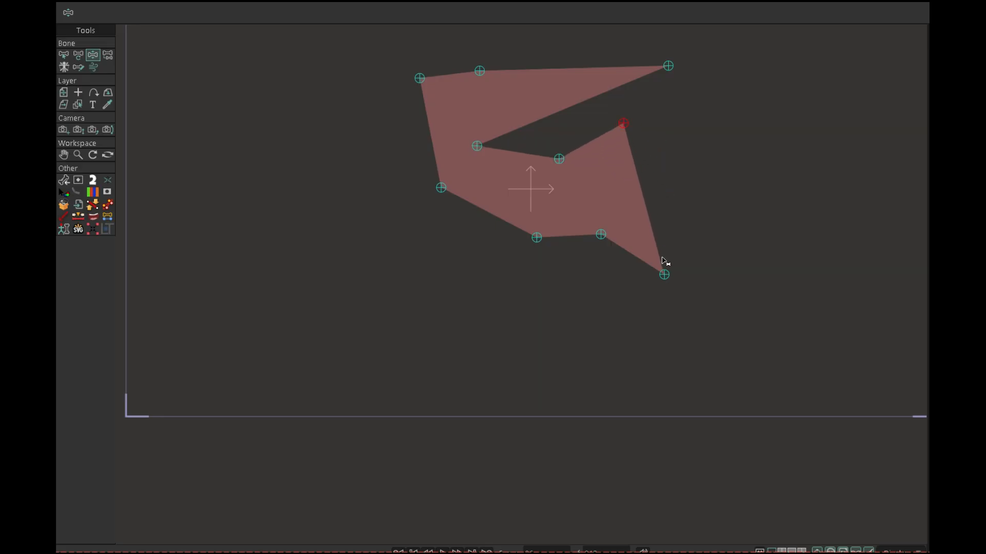
drag(664, 274, 636, 175)
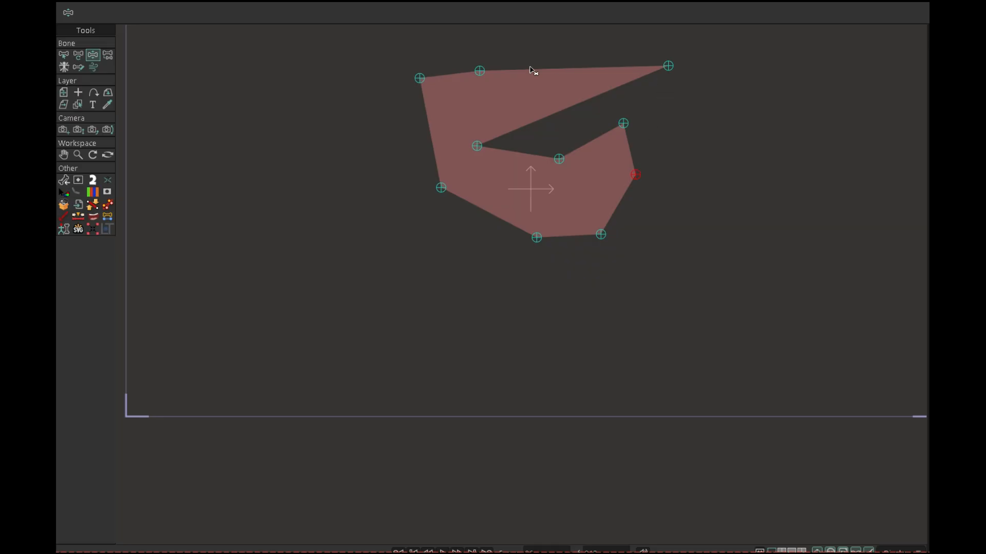
drag(480, 70, 513, 30)
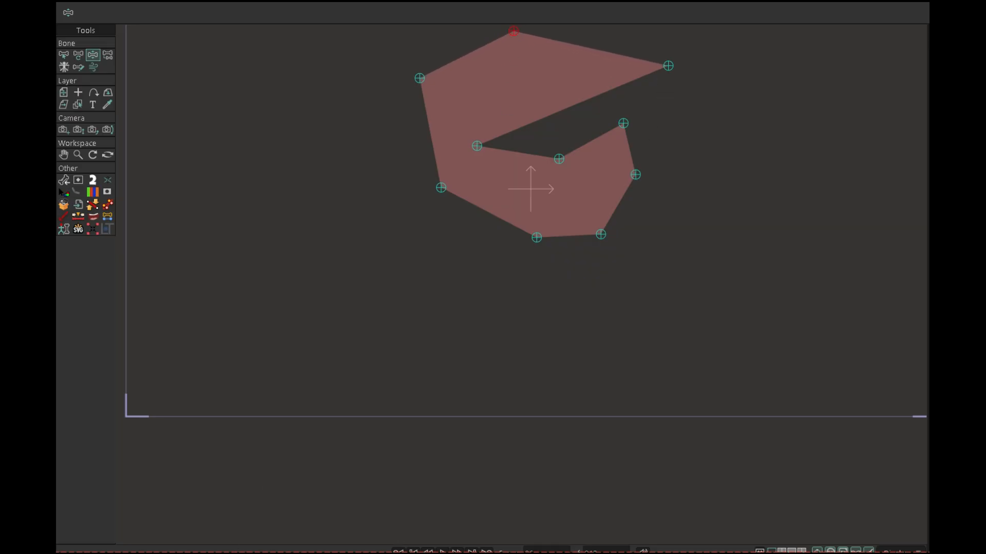
- Play the morph animation from frame 0 without the bones displayed to review the shape passing through all its poses
click(413, 551)
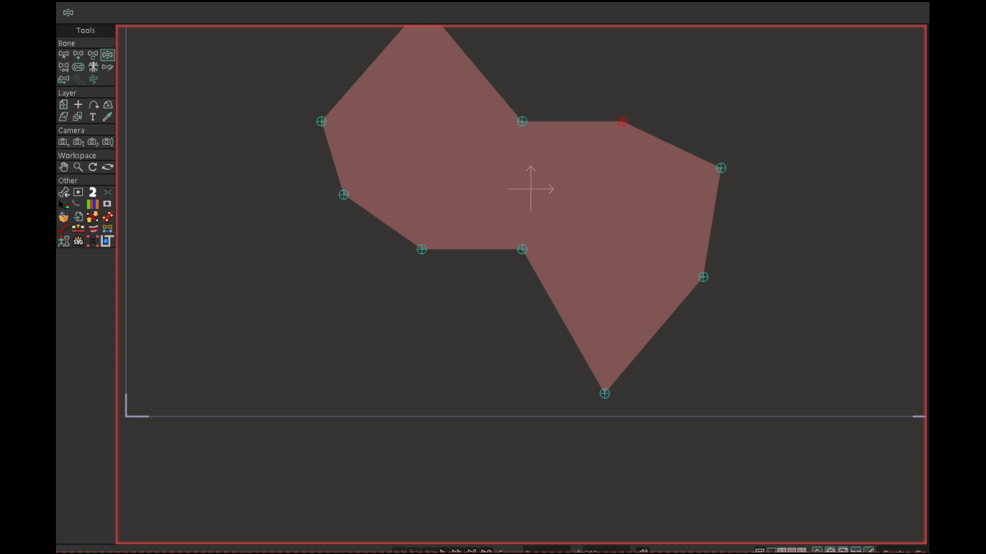
key(space)
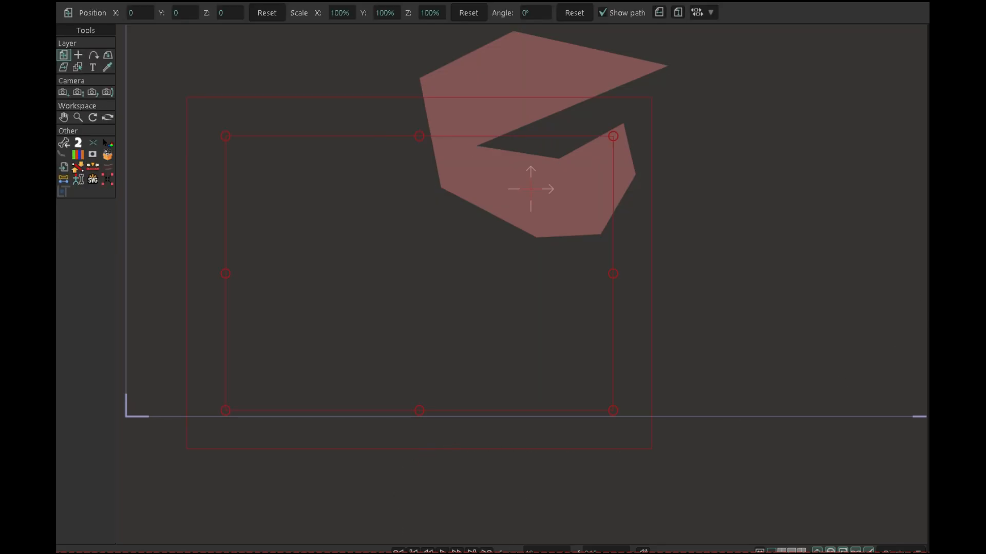
key(shift+Left)
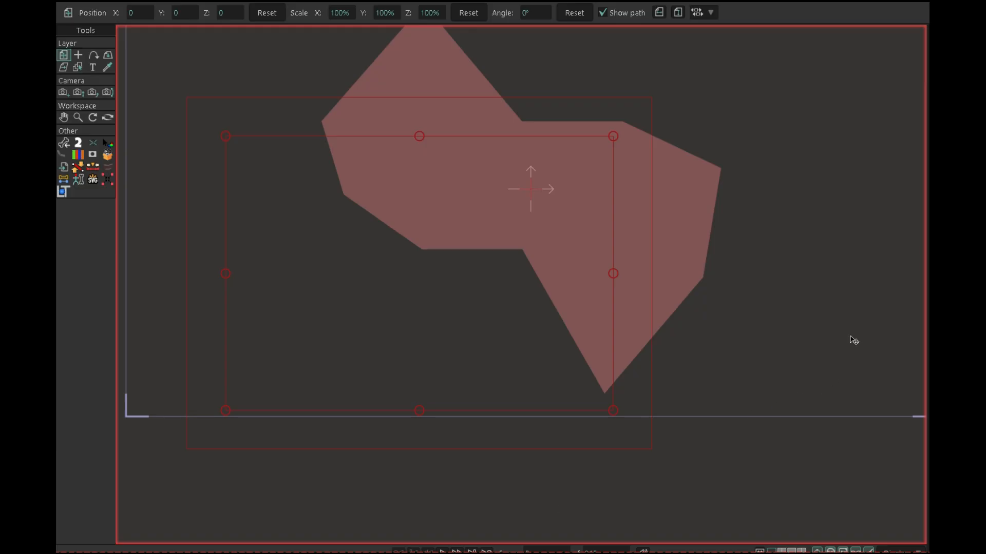
scroll(852, 341, down, 5)
drag(838, 159, 662, 238)
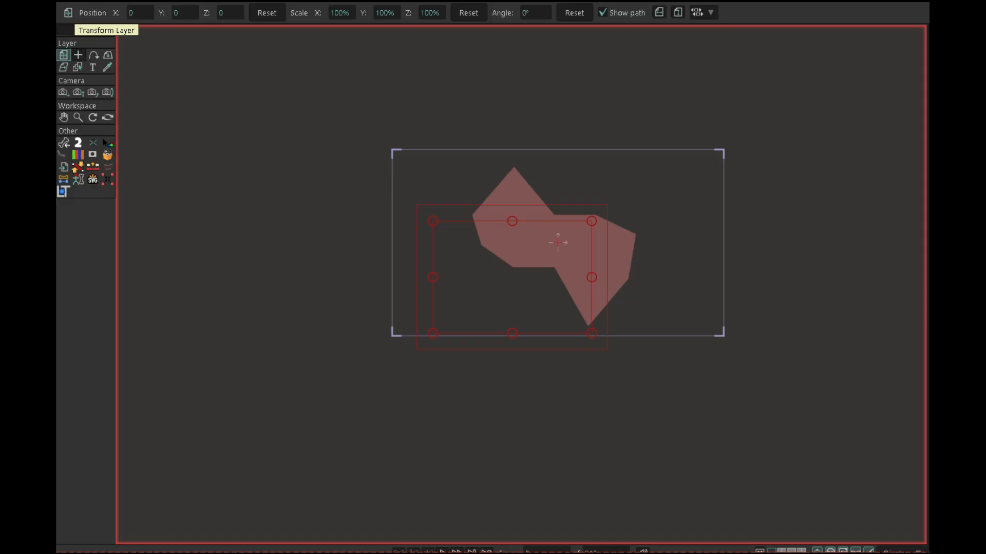
click(78, 55)
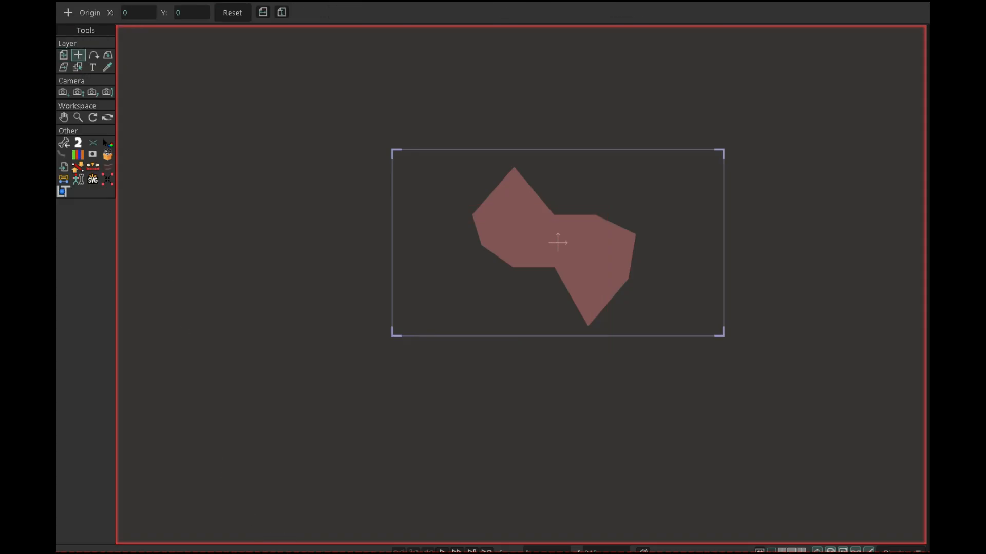
click(442, 552)
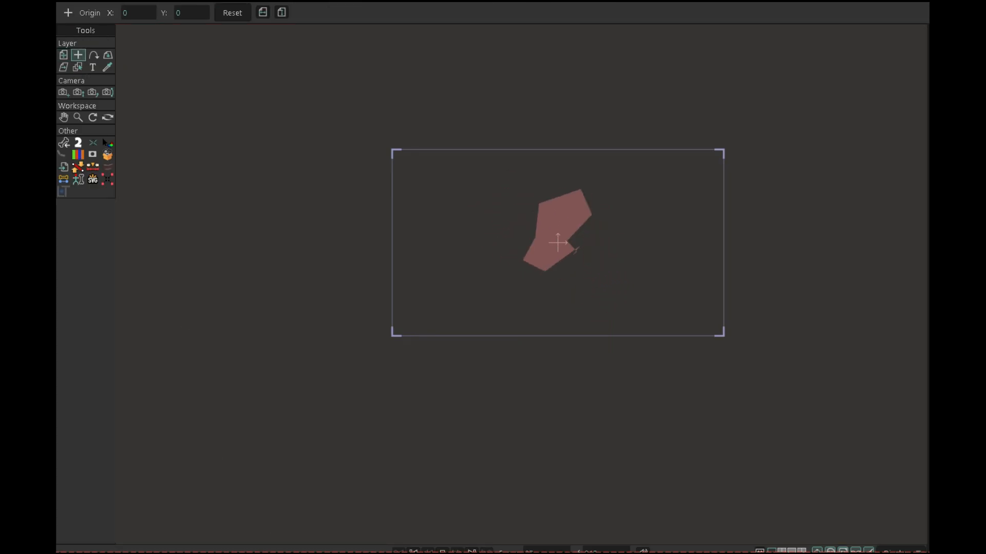
click(442, 552)
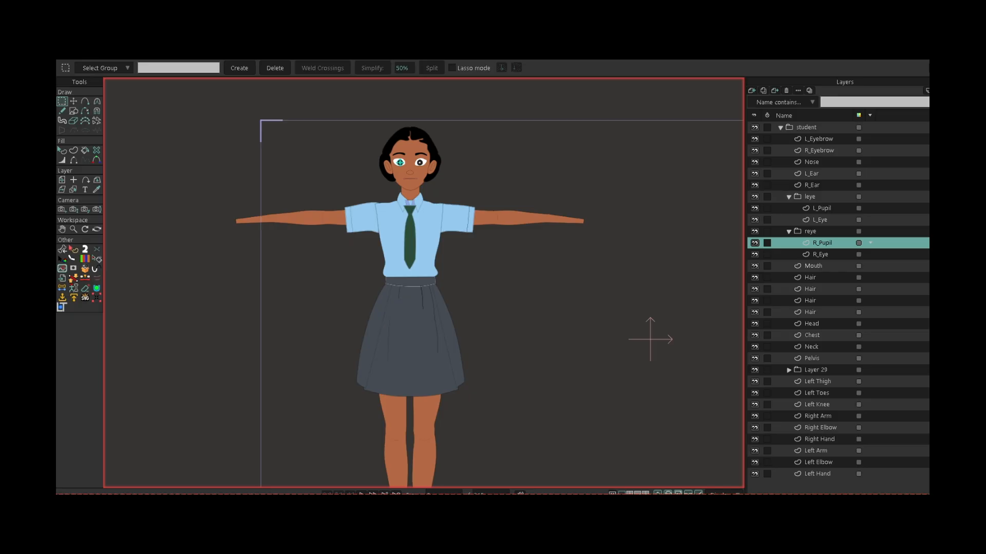
- Select the Pelvis layer and reset the stored X and Y vertex position
click(812, 359)
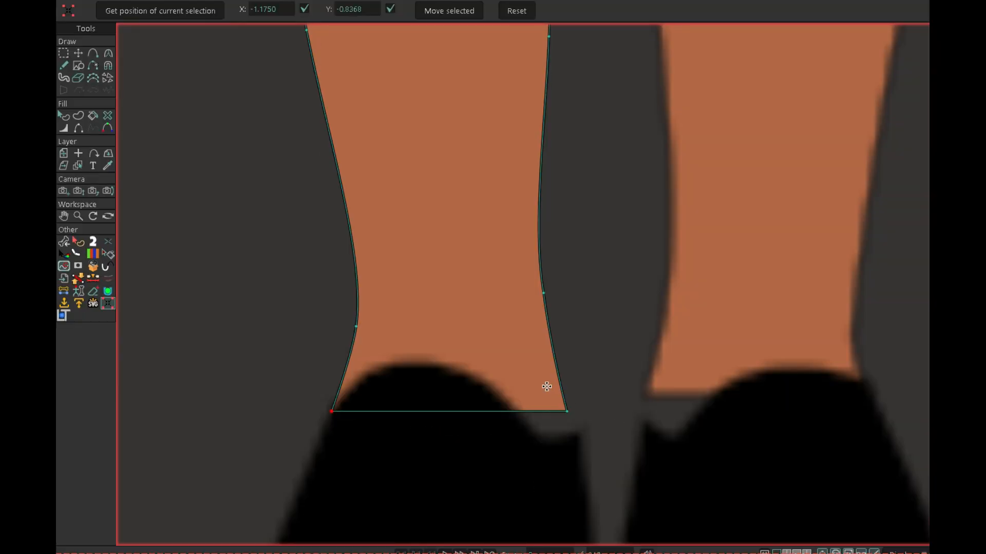
click(516, 11)
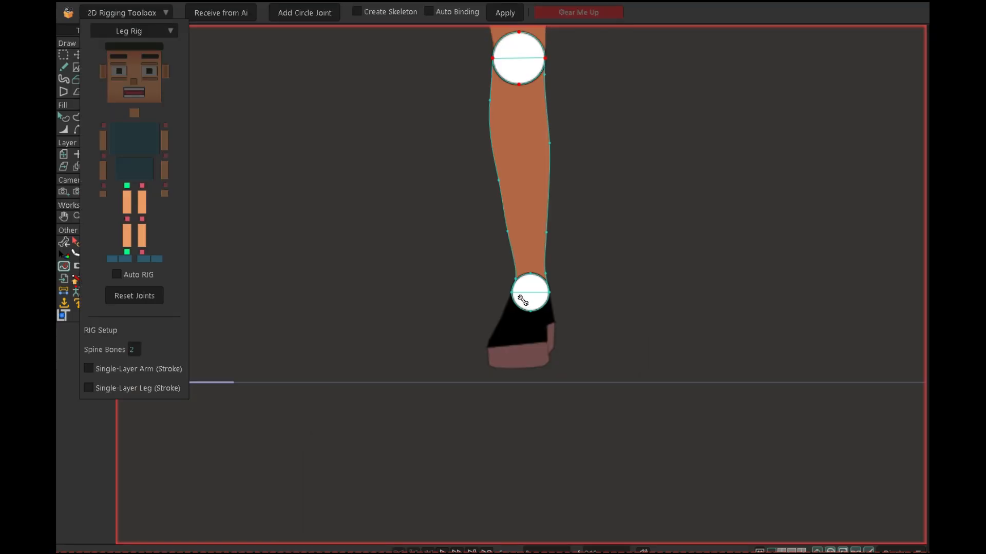
- Position the white circle joint over the ankle of the leg
drag(524, 252, 525, 290)
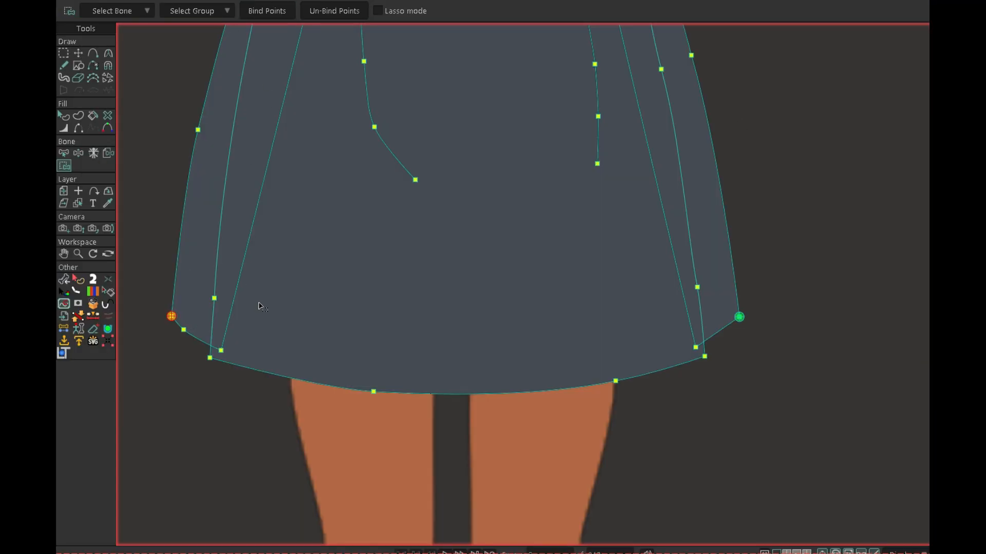
- Test the skirt's binding by pulling the lower-right corner bone outward and the lower-left corner bone downward
key(z)
drag(740, 318, 825, 320)
scroll(285, 328, down, 3)
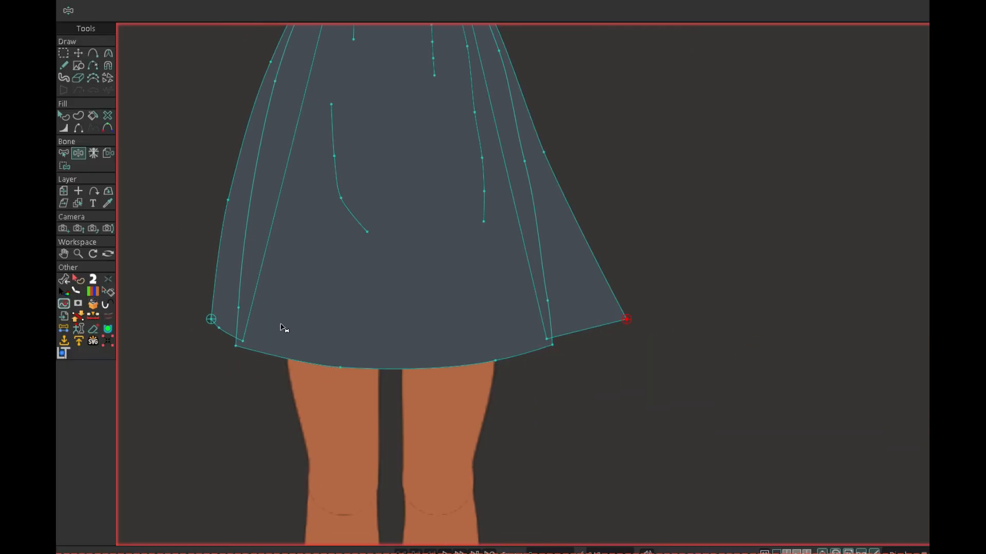
drag(344, 340, 340, 376)
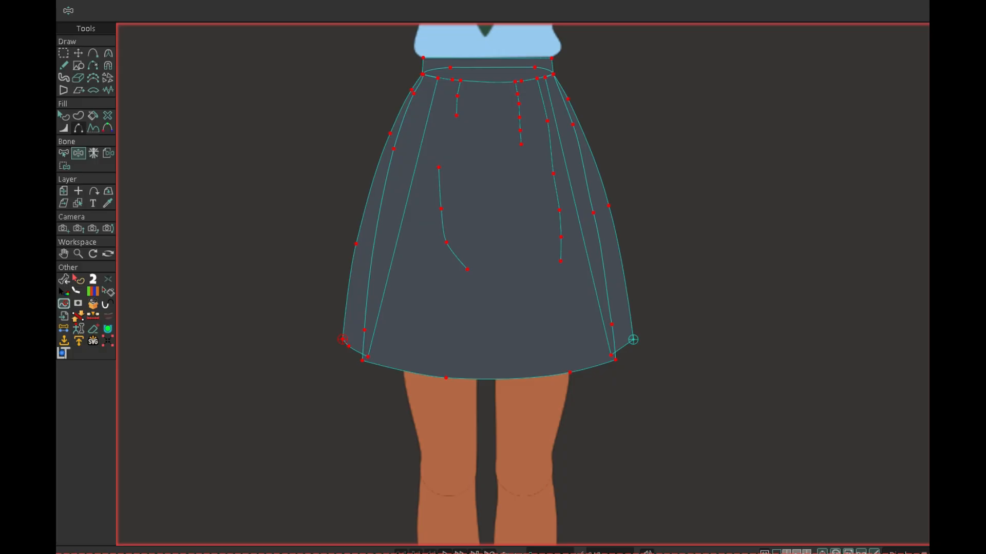
- Unbind all of the skirt's selected points from the bones
click(65, 166)
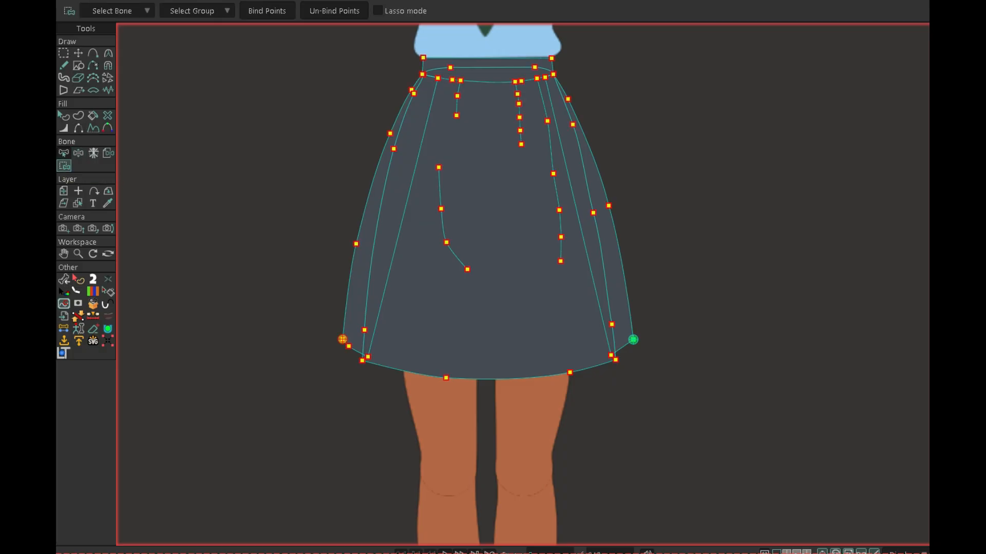
click(335, 11)
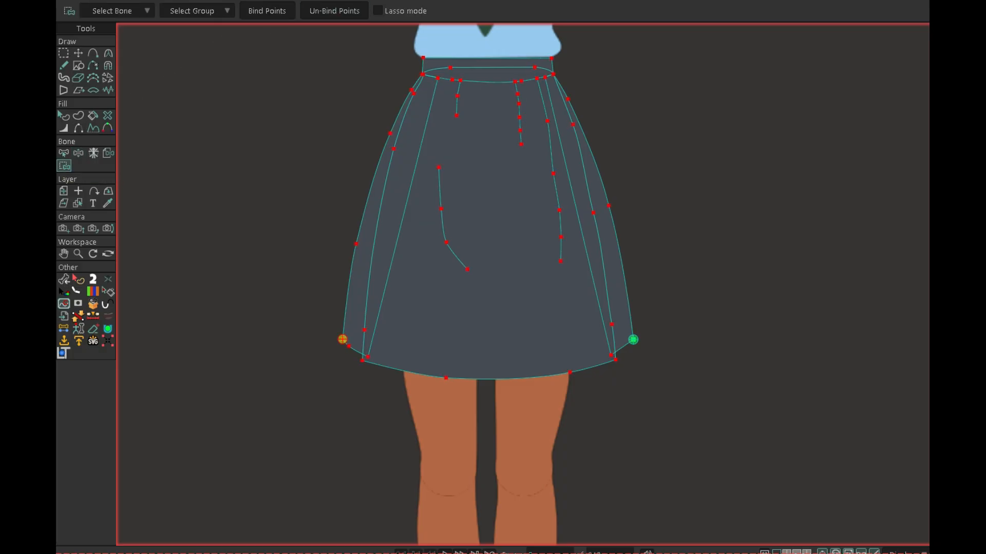
- Bind only the skirt's lower-left corner point to the bone placed on that vertex
scroll(333, 323, up, 2)
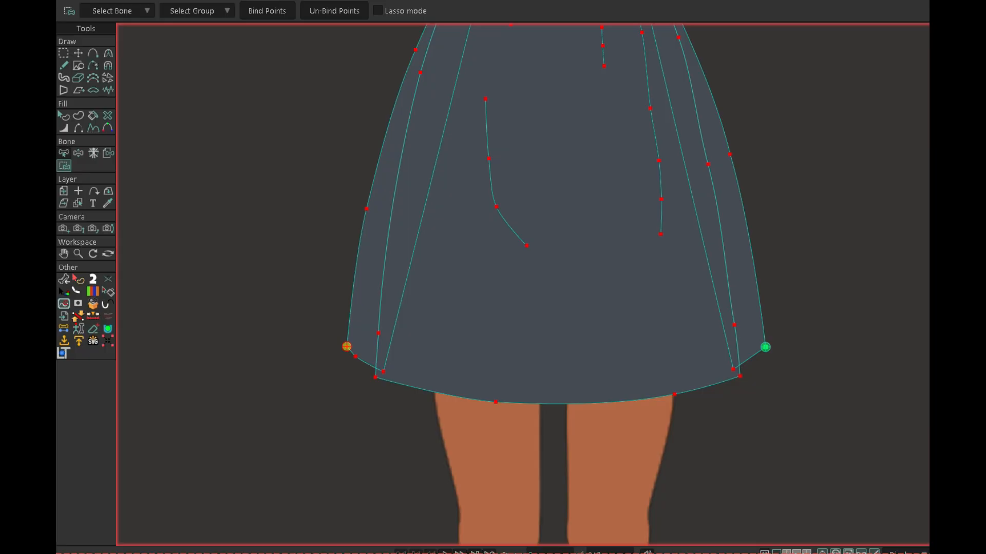
click(63, 153)
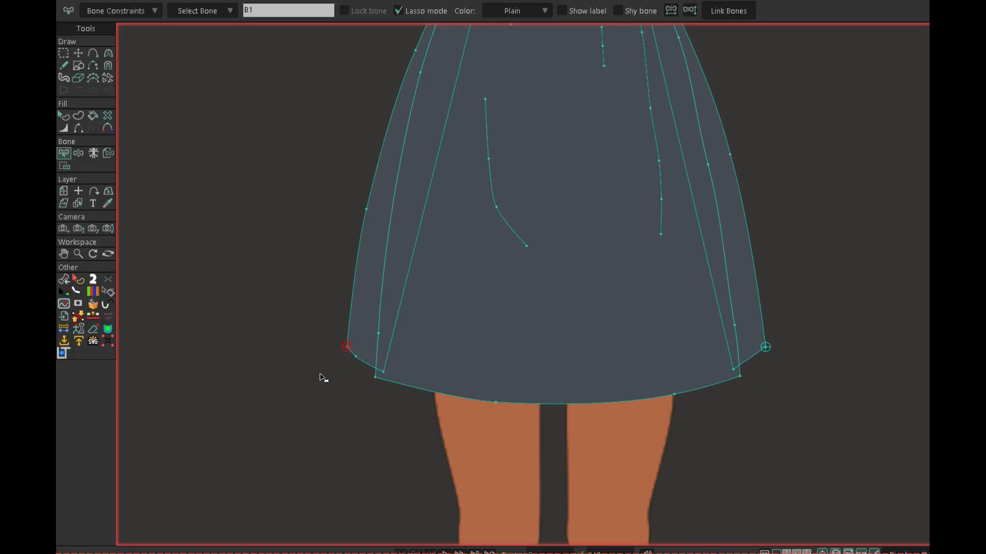
scroll(308, 369, up, 3)
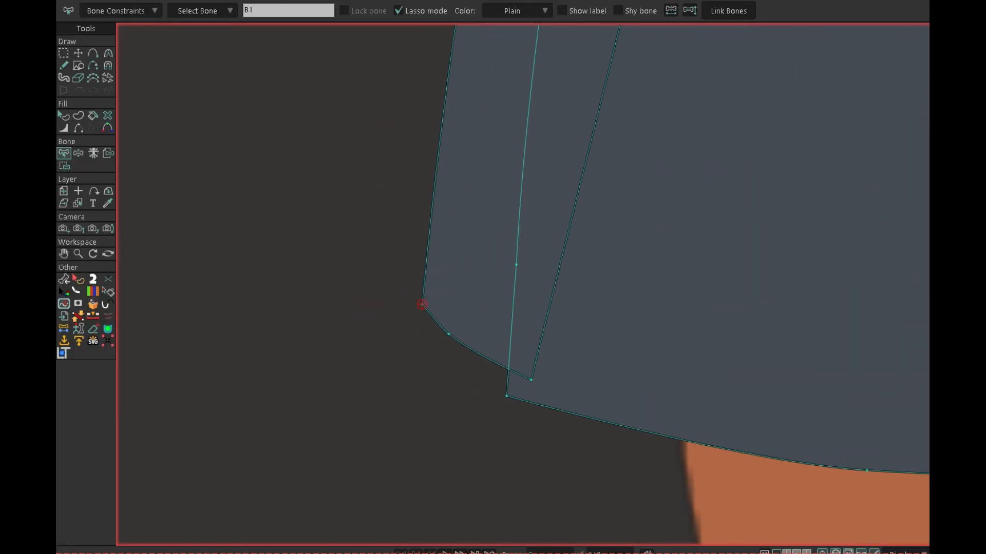
key(i)
drag(398, 276, 454, 316)
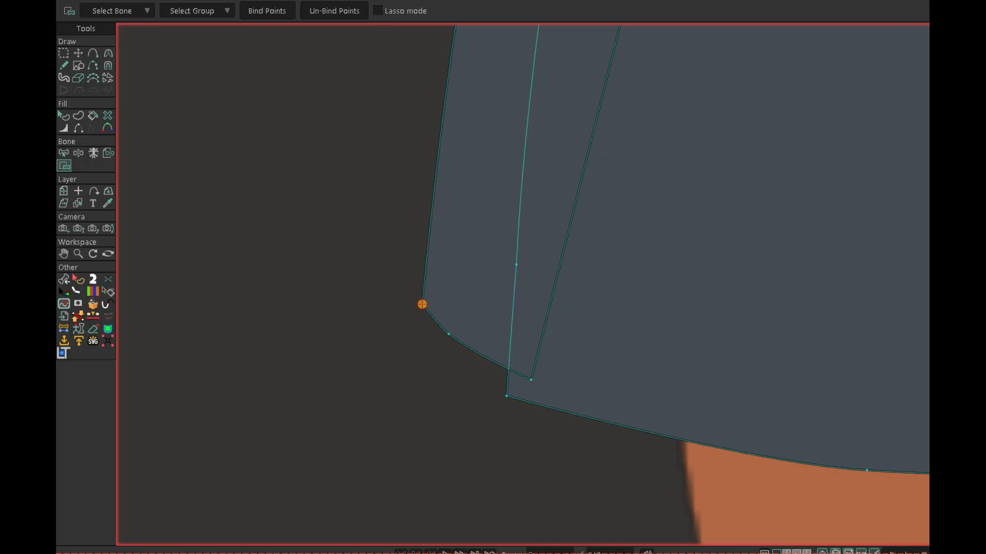
click(267, 11)
click(413, 417)
- Test the corner bindings by pulling the skirt's lower-left bone down and outward and the lower-right bone outward, then return to point selection
key(t)
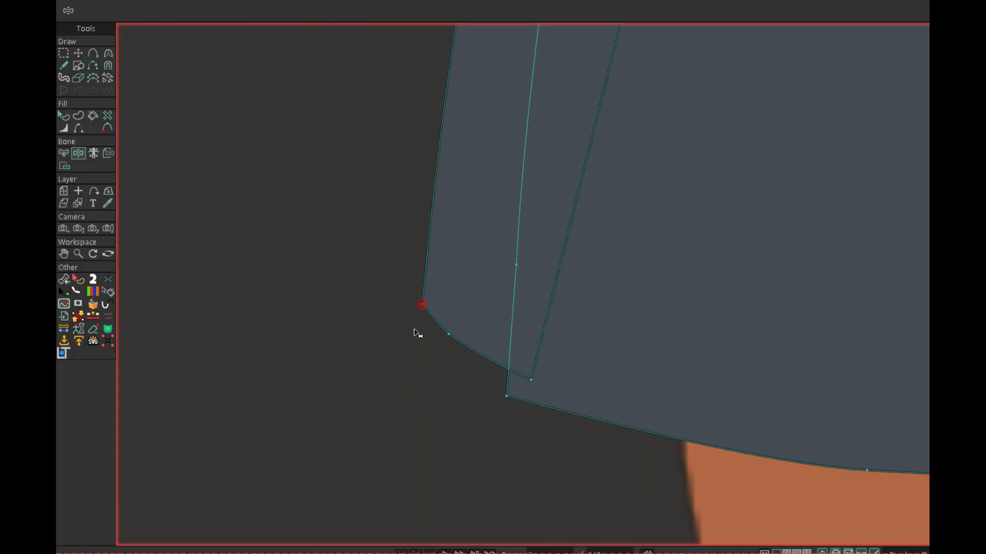
drag(425, 307, 345, 387)
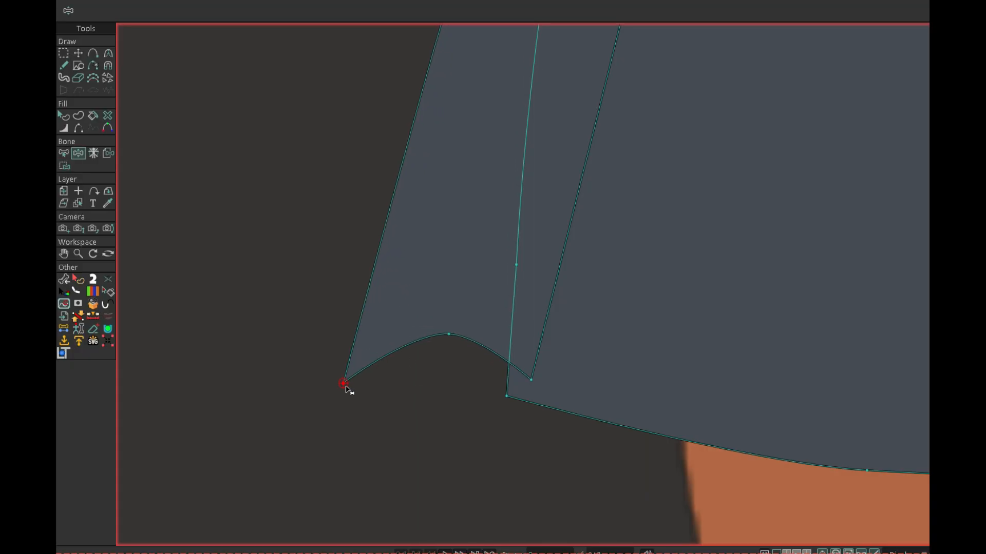
scroll(346, 387, down, 5)
scroll(345, 389, down, 2)
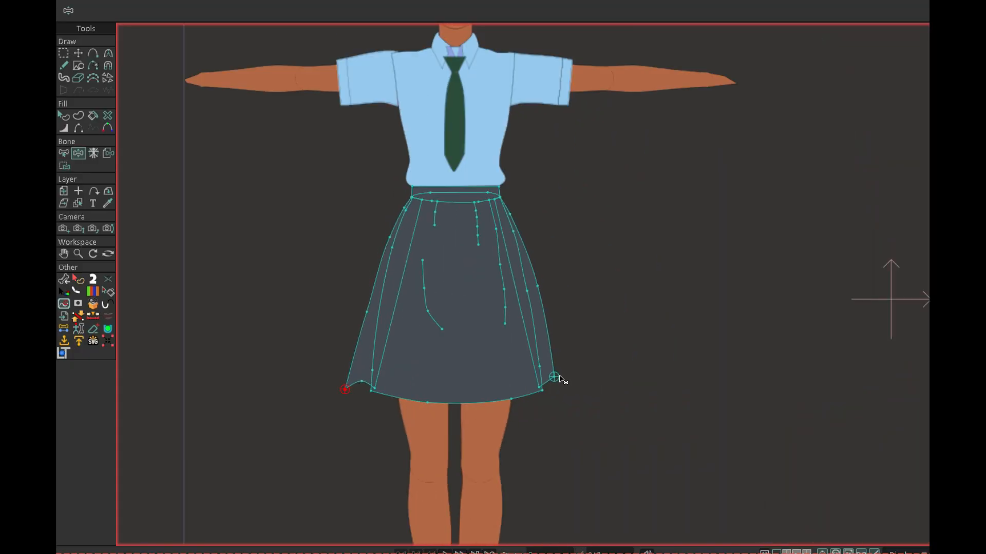
drag(555, 377, 637, 372)
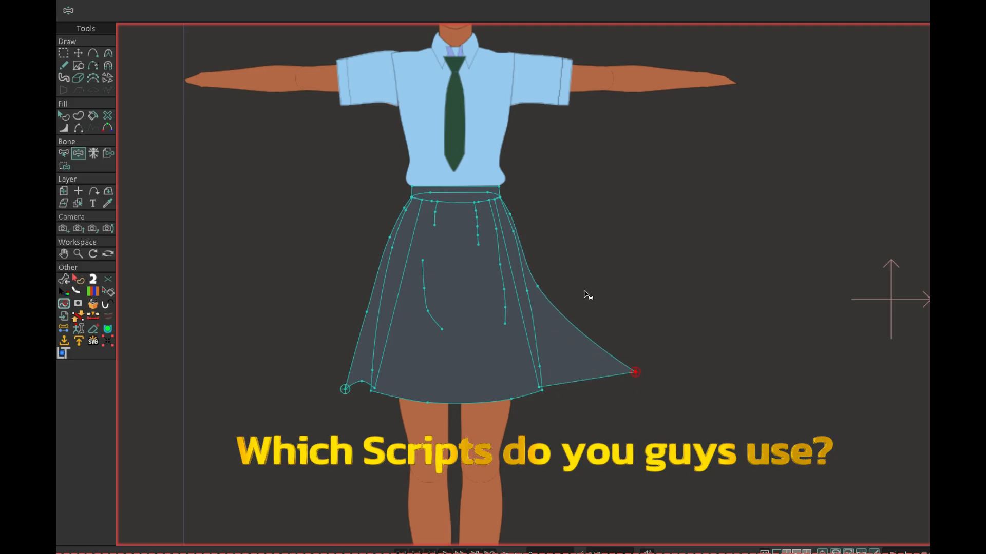
click(63, 53)
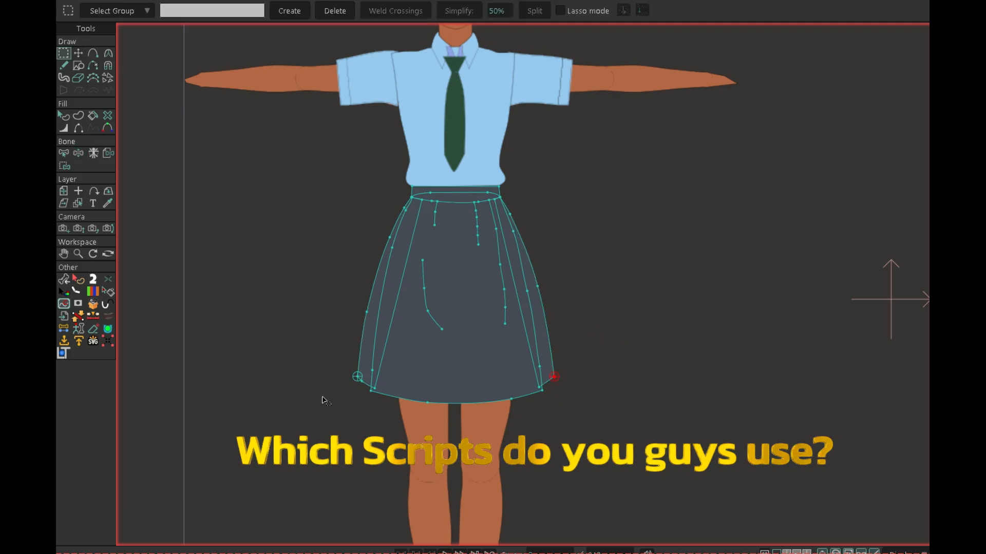